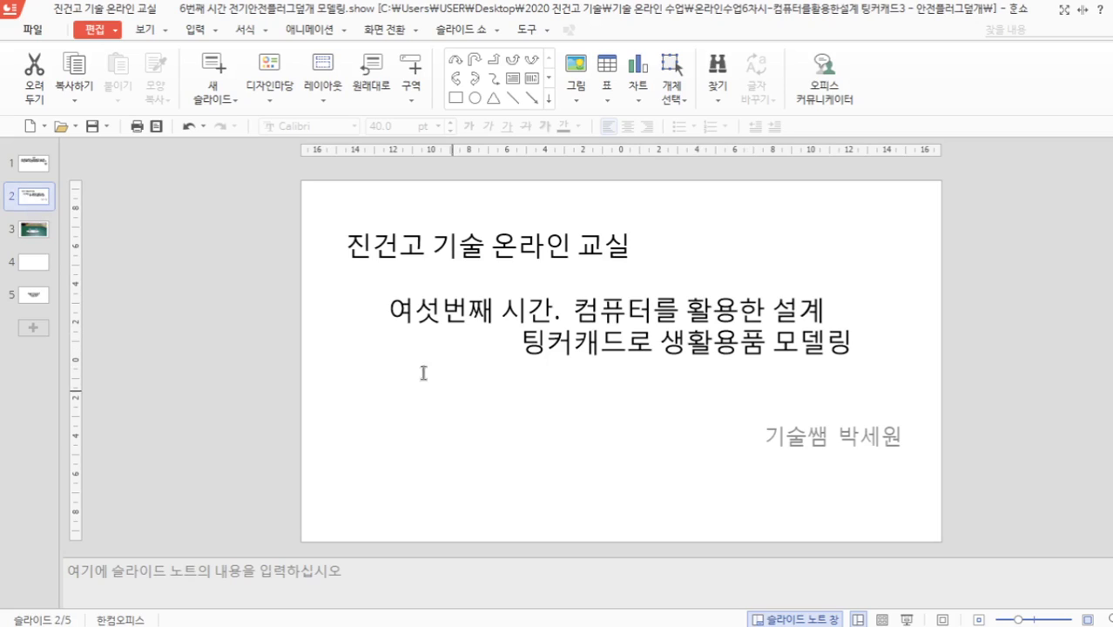
Show the plug cover photo on slide 3, followed by slide 4
click(34, 231)
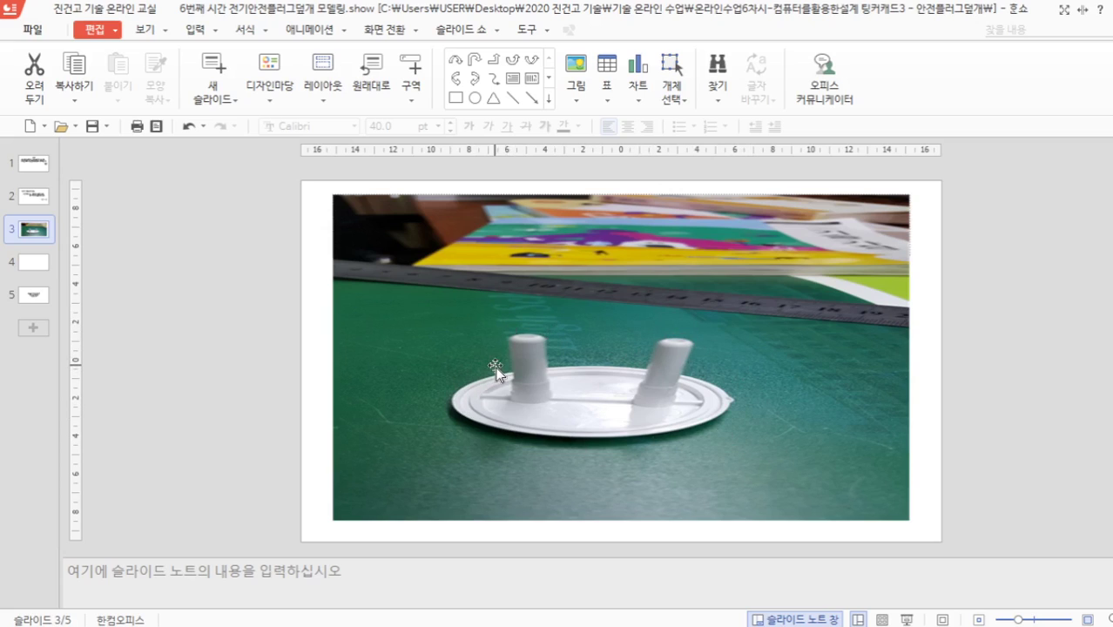
click(23, 265)
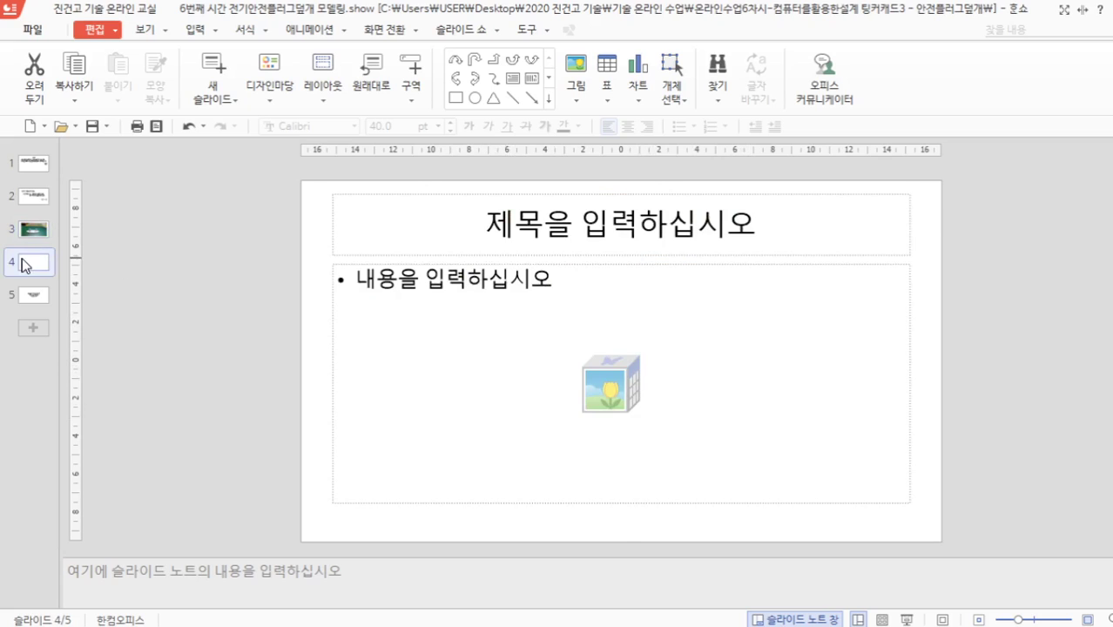
key(super+d)
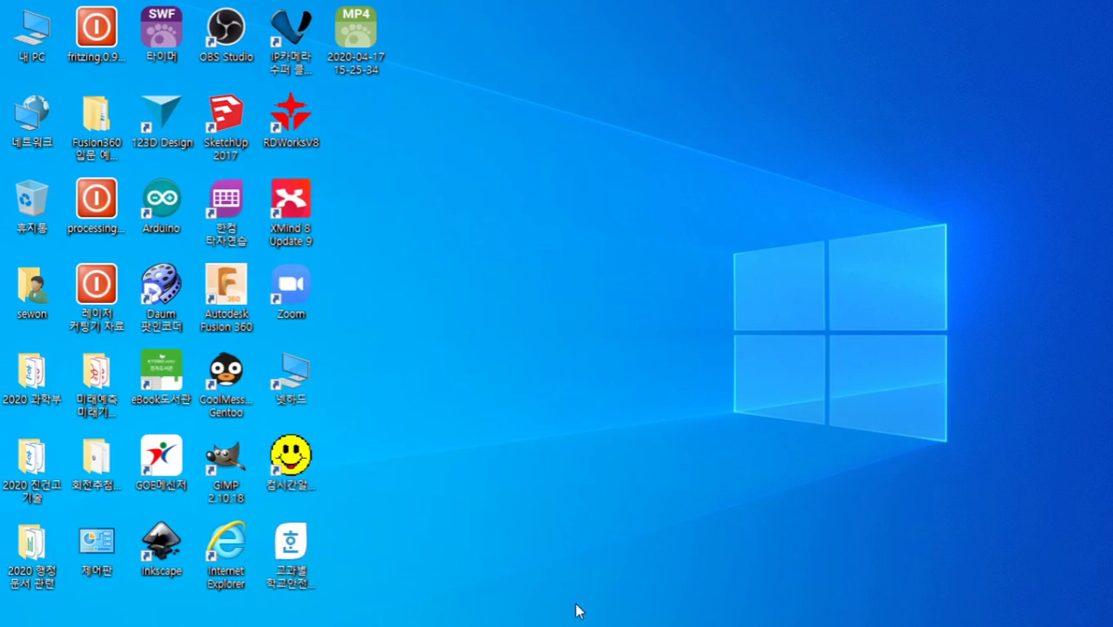
mouse_move(582, 623)
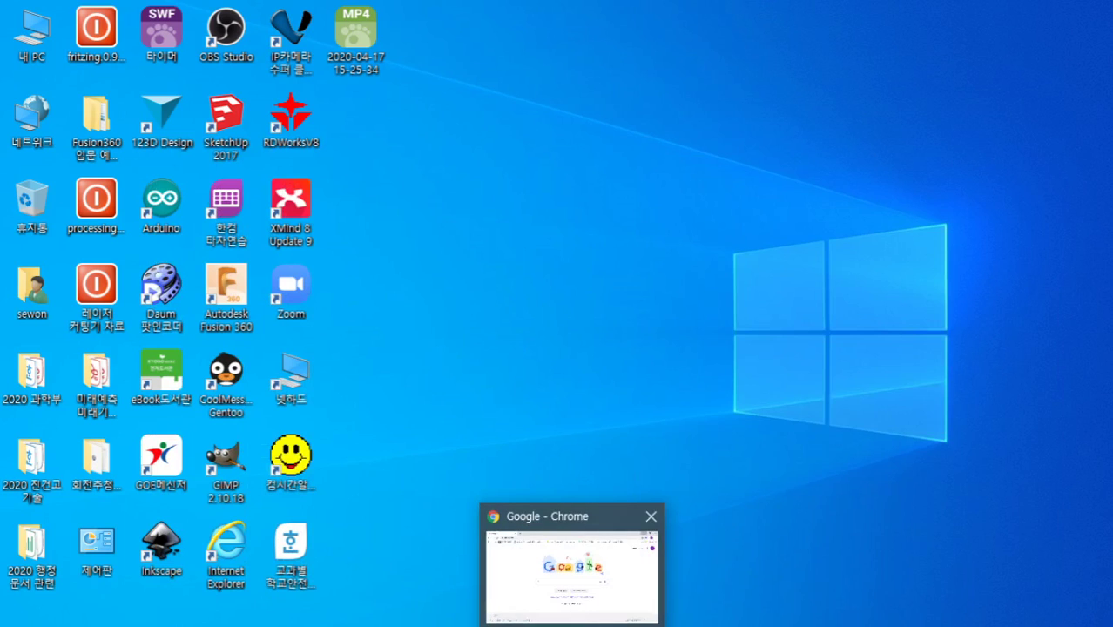
click(582, 623)
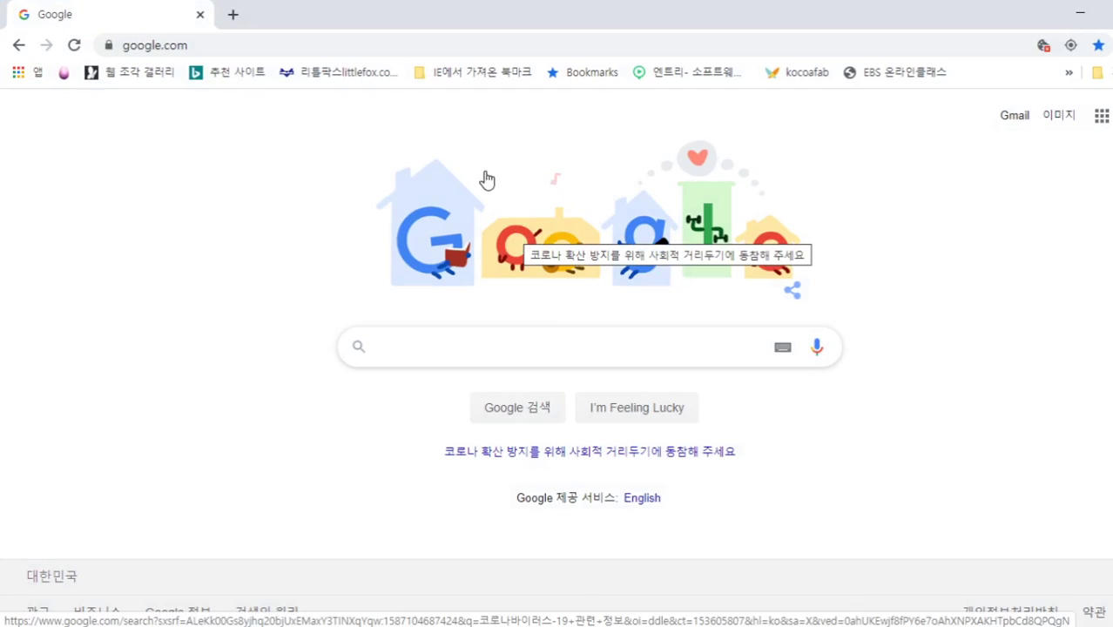
click(282, 45)
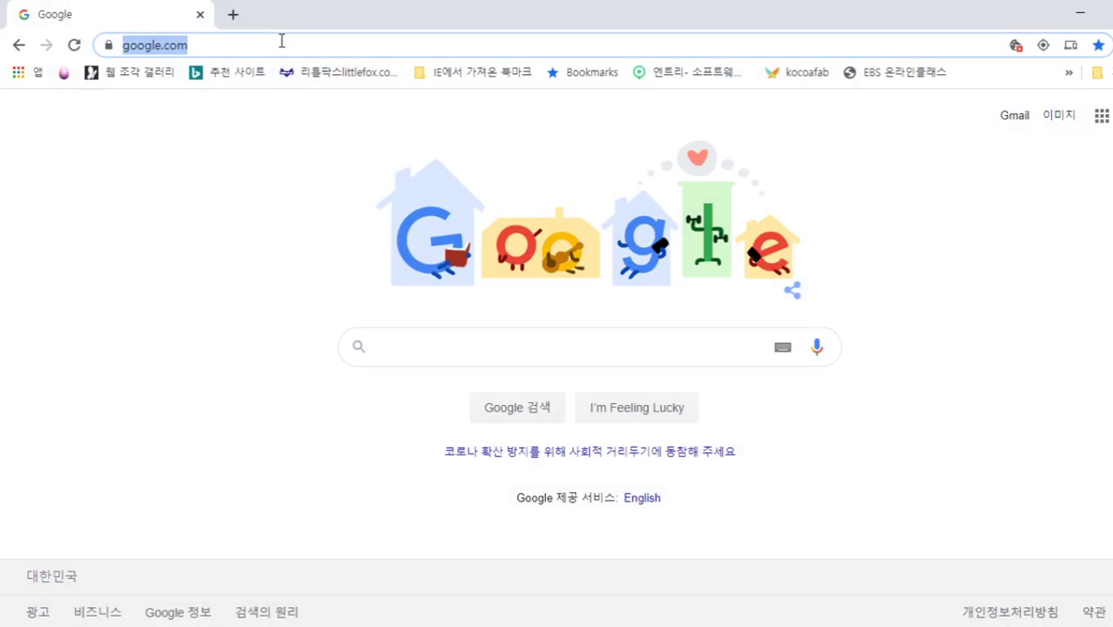
text(www.tinkercad)
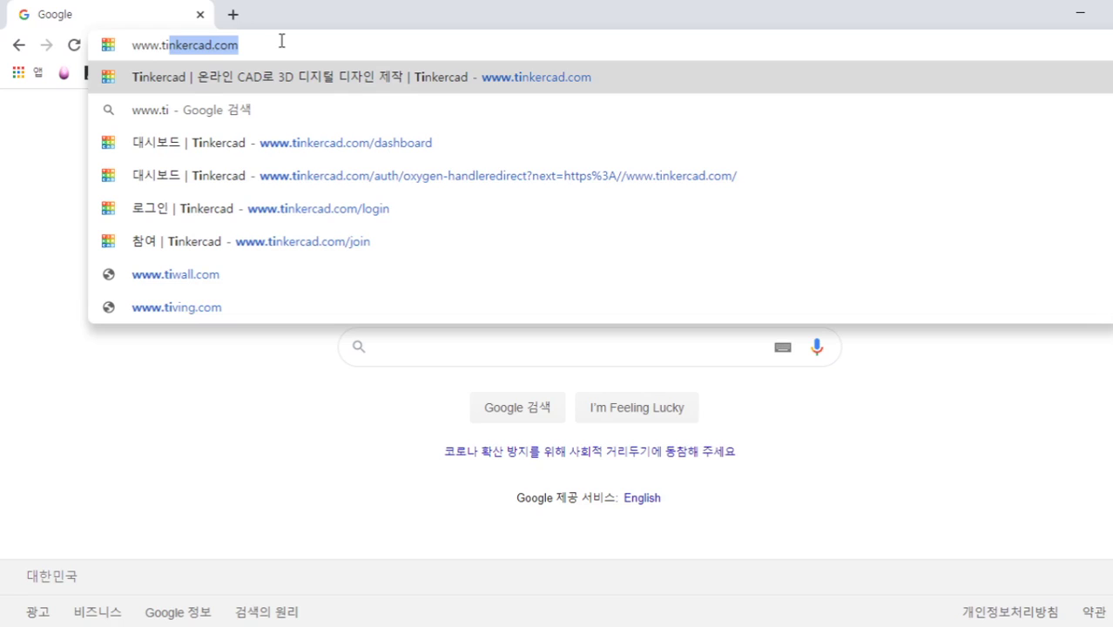
key(Return)
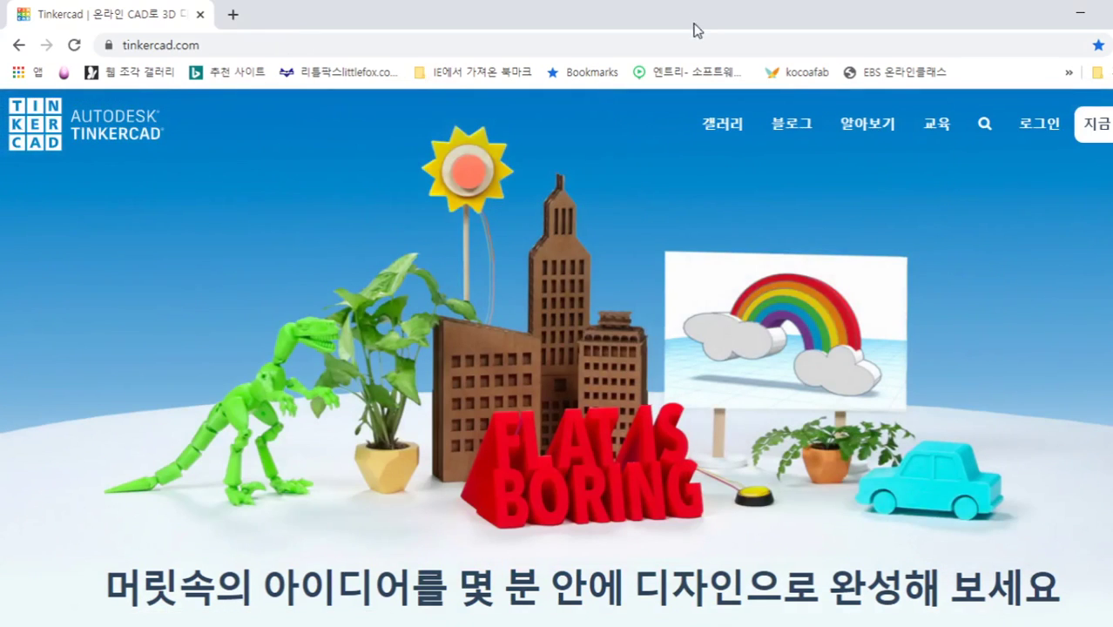
Sign in to Tinkercad with the Google account and create a new 3D design
click(1038, 129)
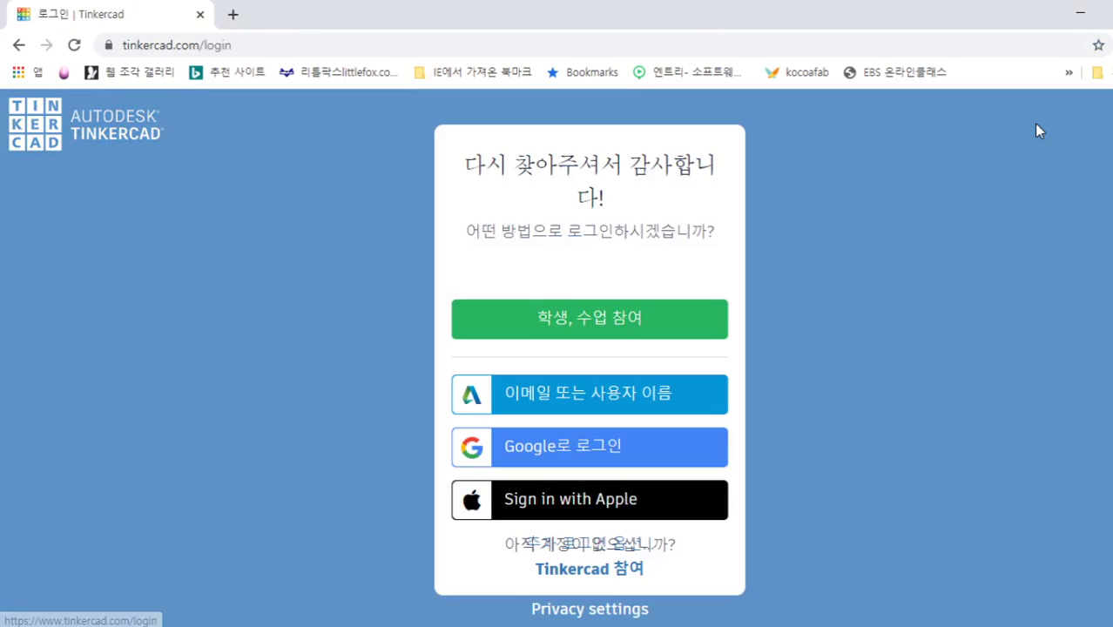
click(608, 448)
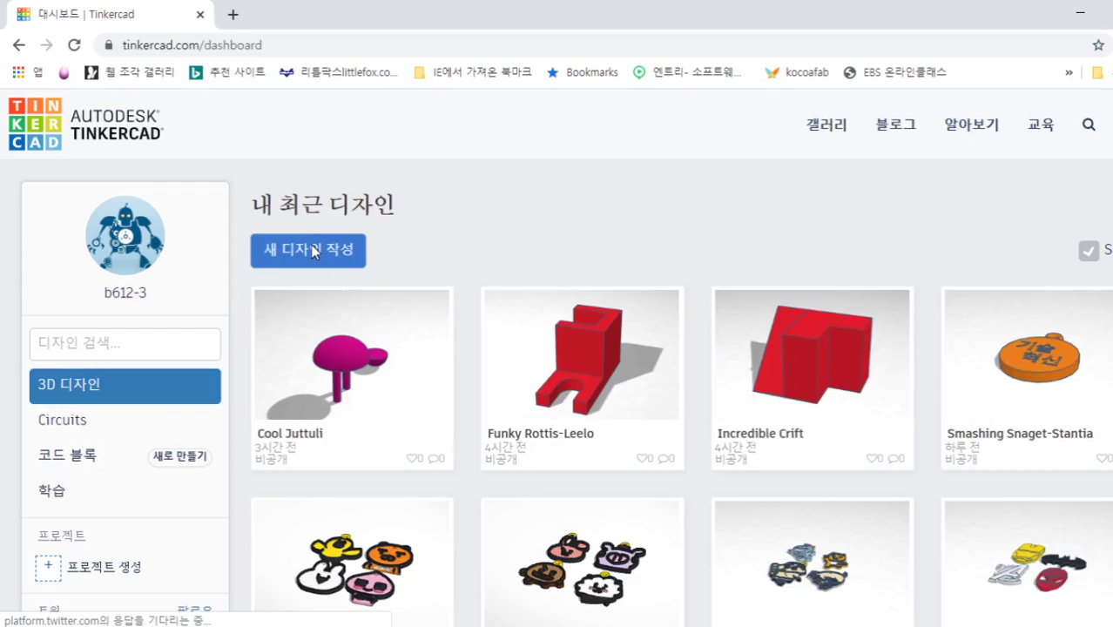
click(304, 249)
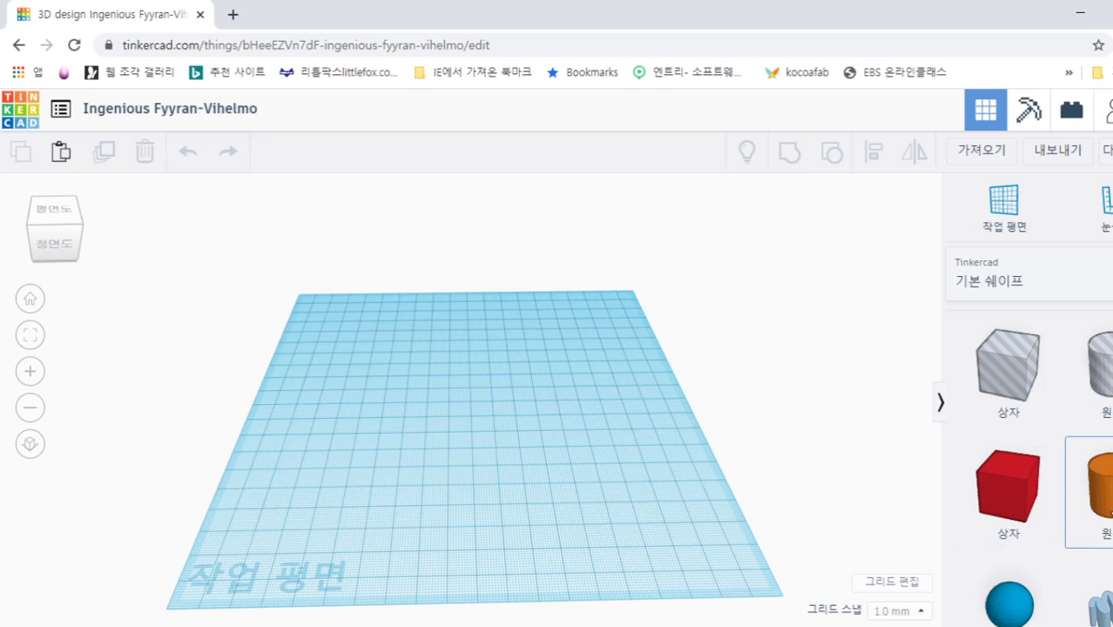
Place a solid cylinder on the workplane and set both its length and width to 5 mm
drag(1099, 492, 389, 418)
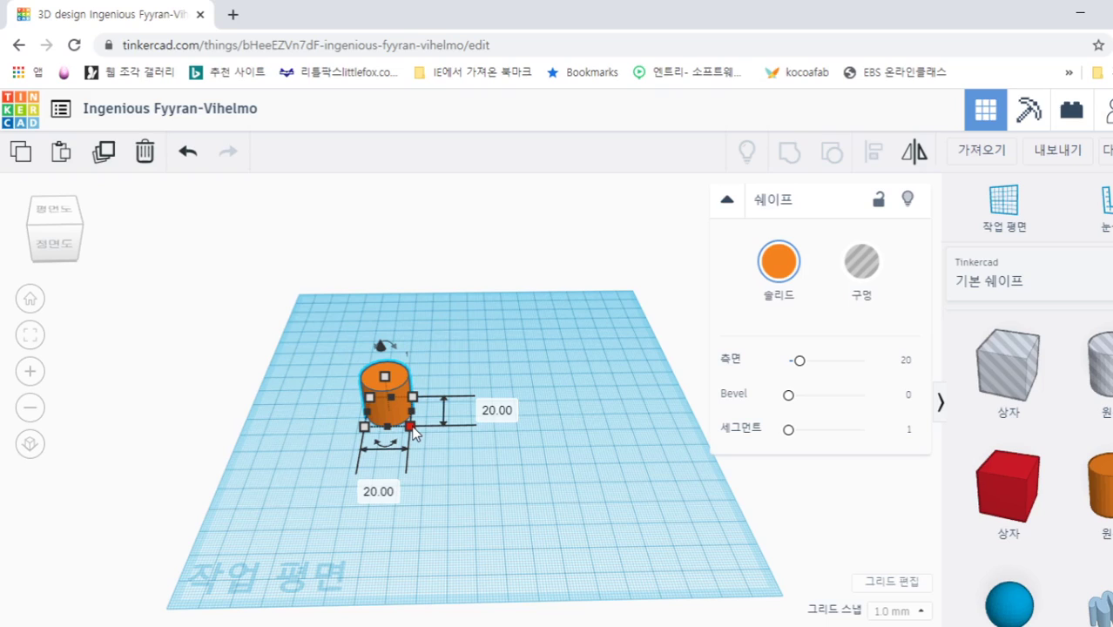
key(Tab)
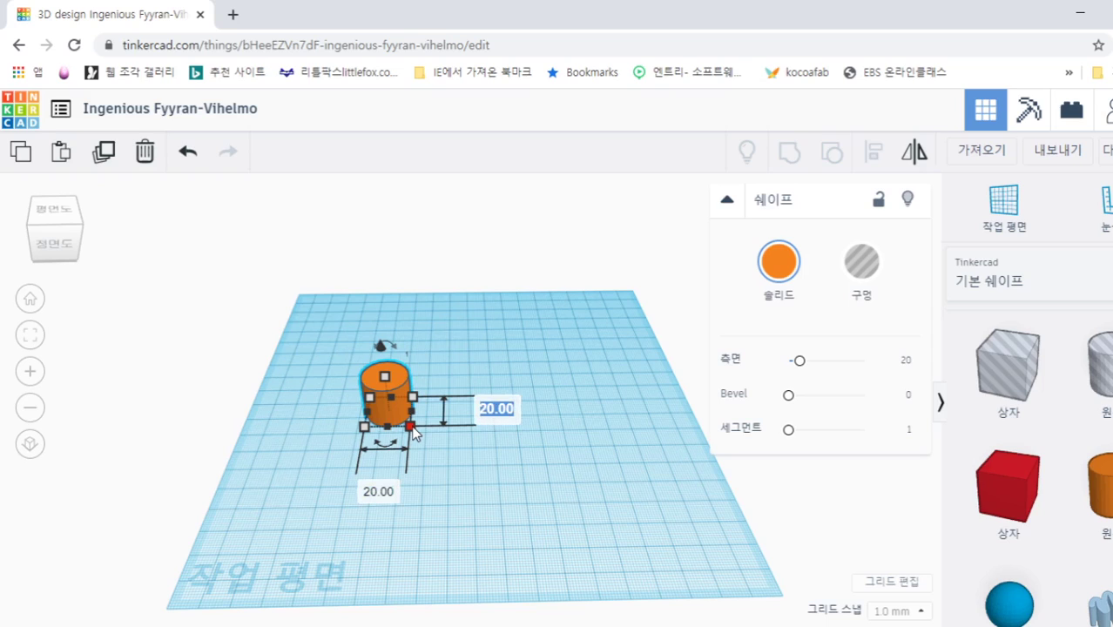
text(5)
key(Tab)
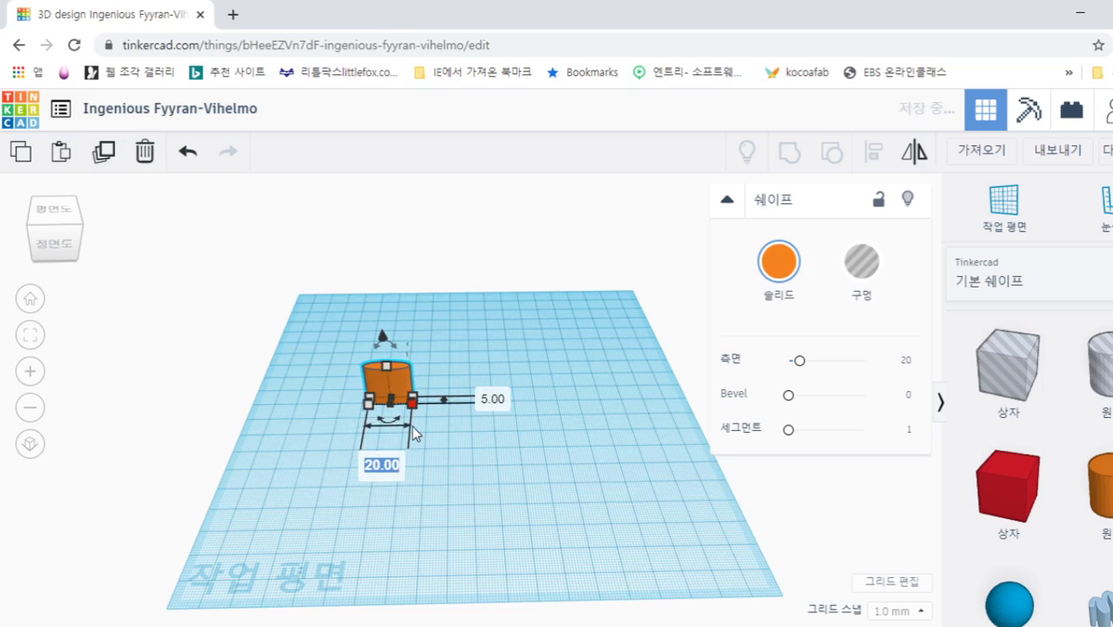
text(5)
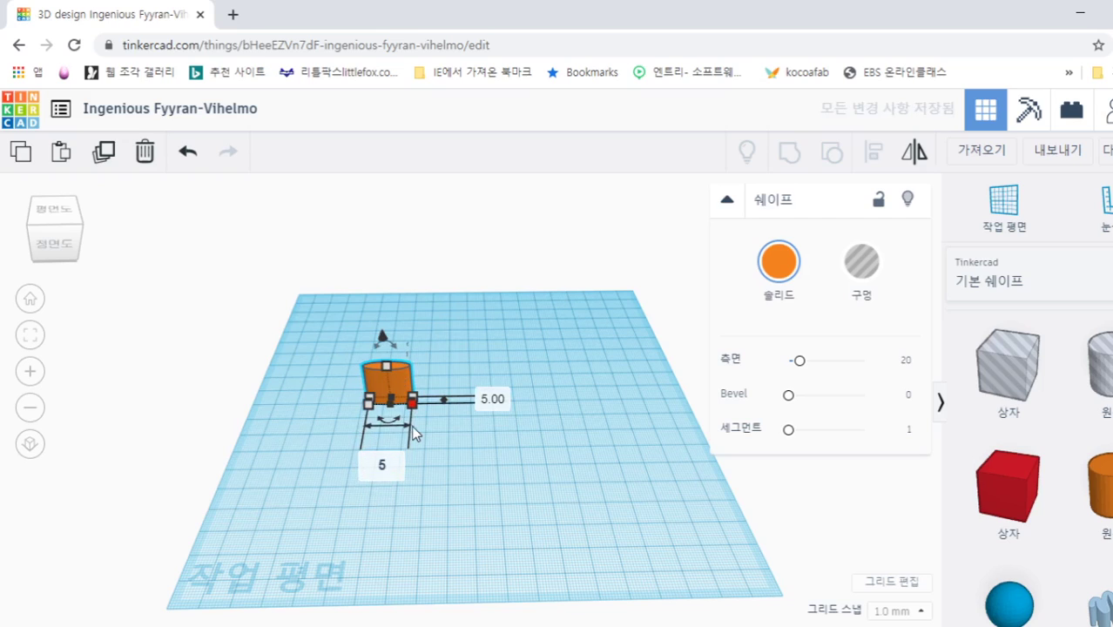
key(Return)
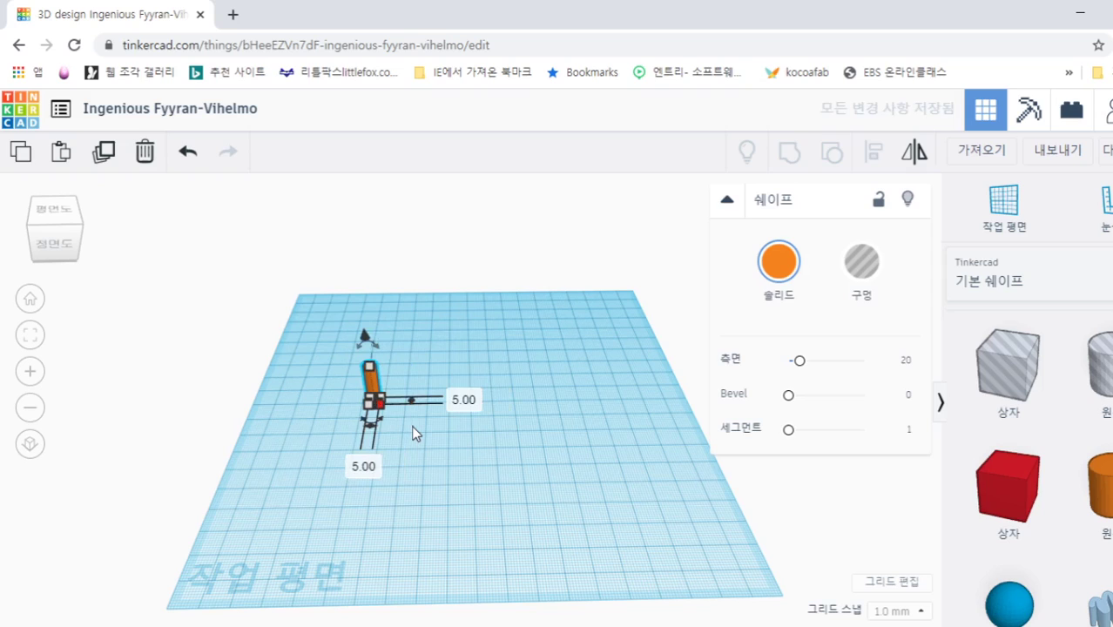
click(411, 425)
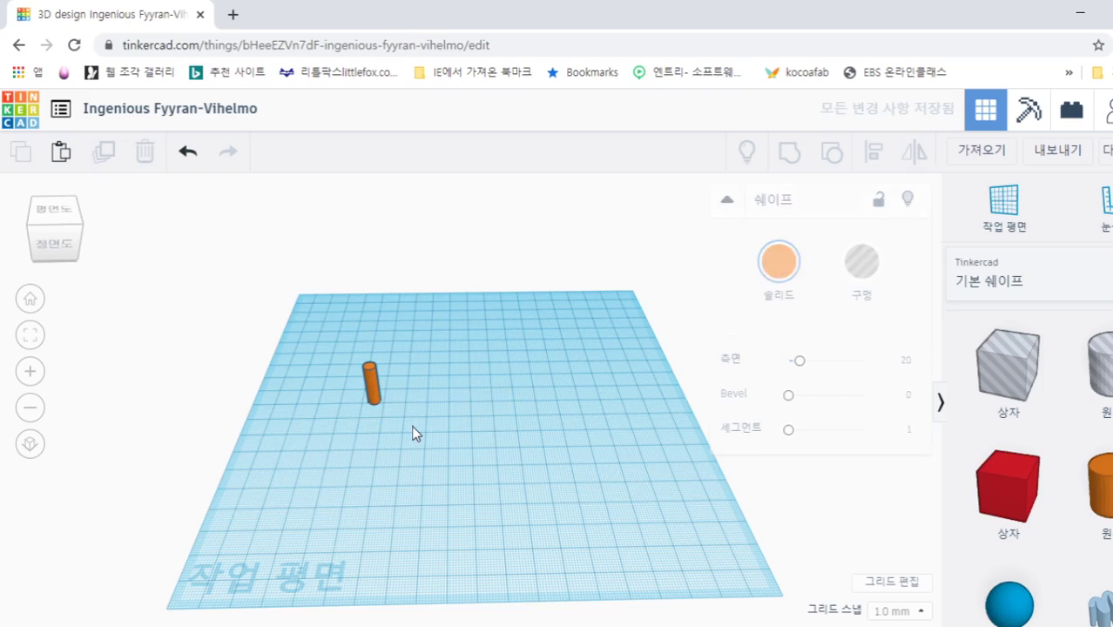
Set the cylinder's height to 30 mm
click(371, 384)
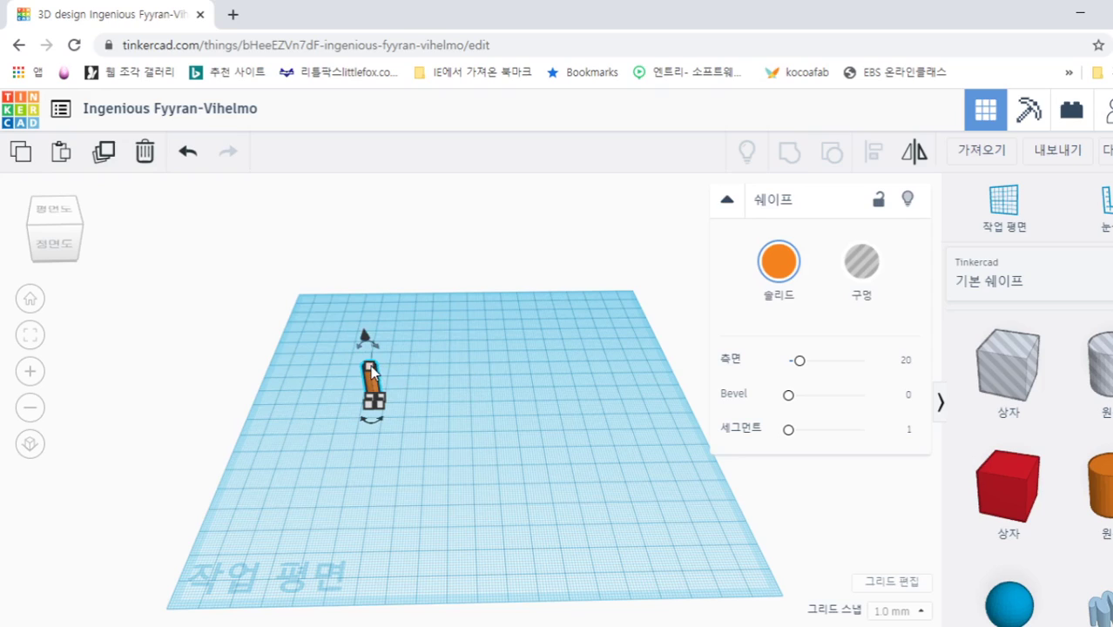
click(371, 365)
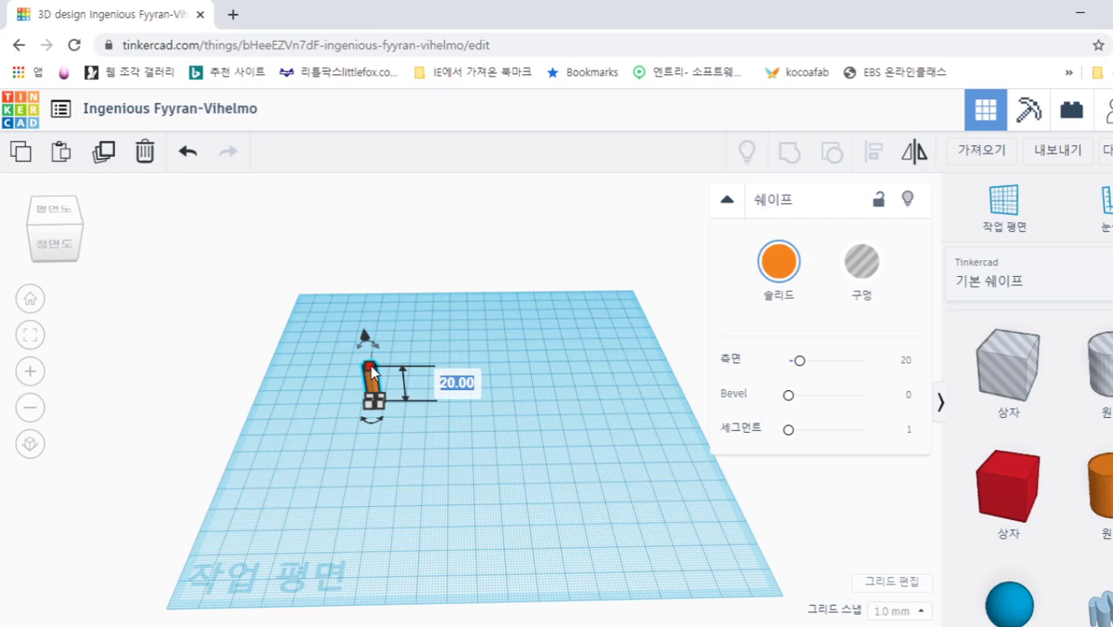
text(30)
key(Return)
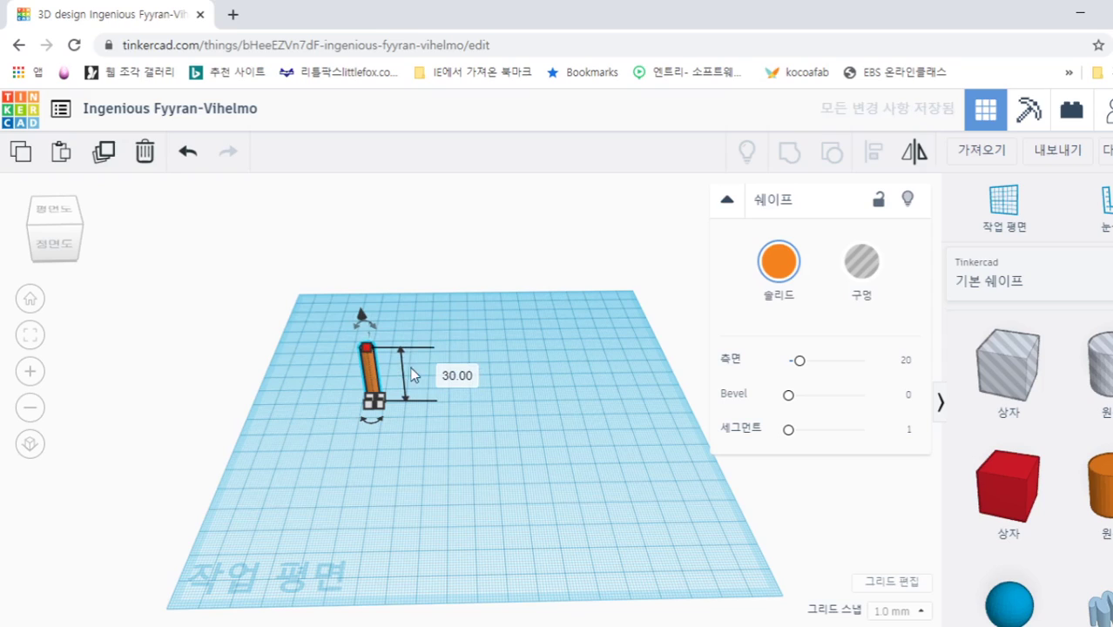
click(455, 458)
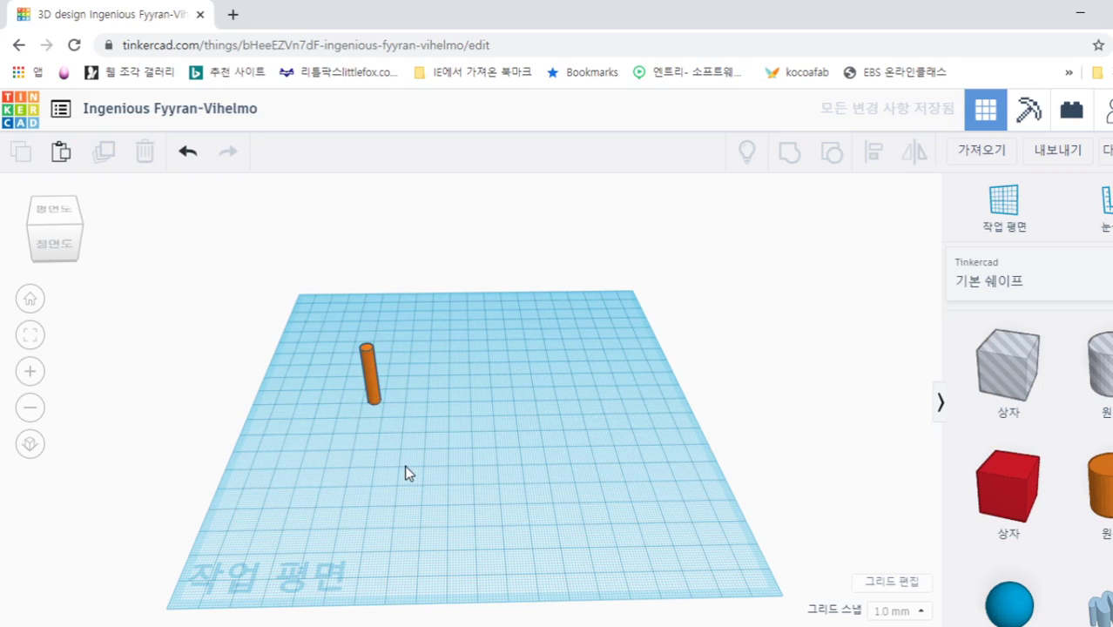
Place a box hole beside the cylinder and narrow its width to 1 mm
scroll(405, 466, up, 5)
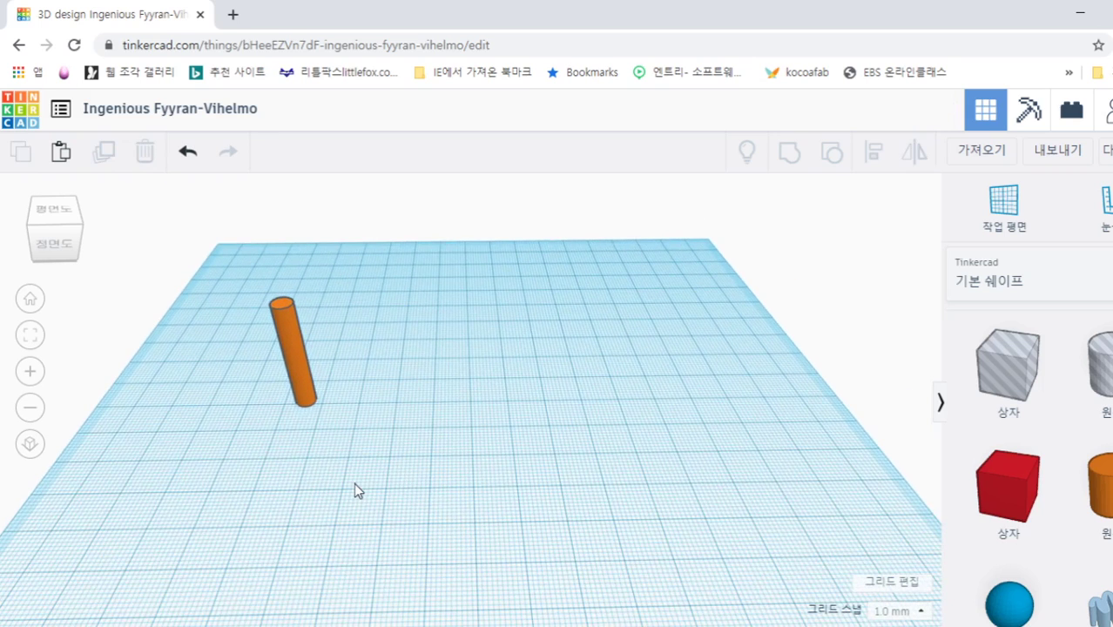
right_drag(358, 481, 638, 532)
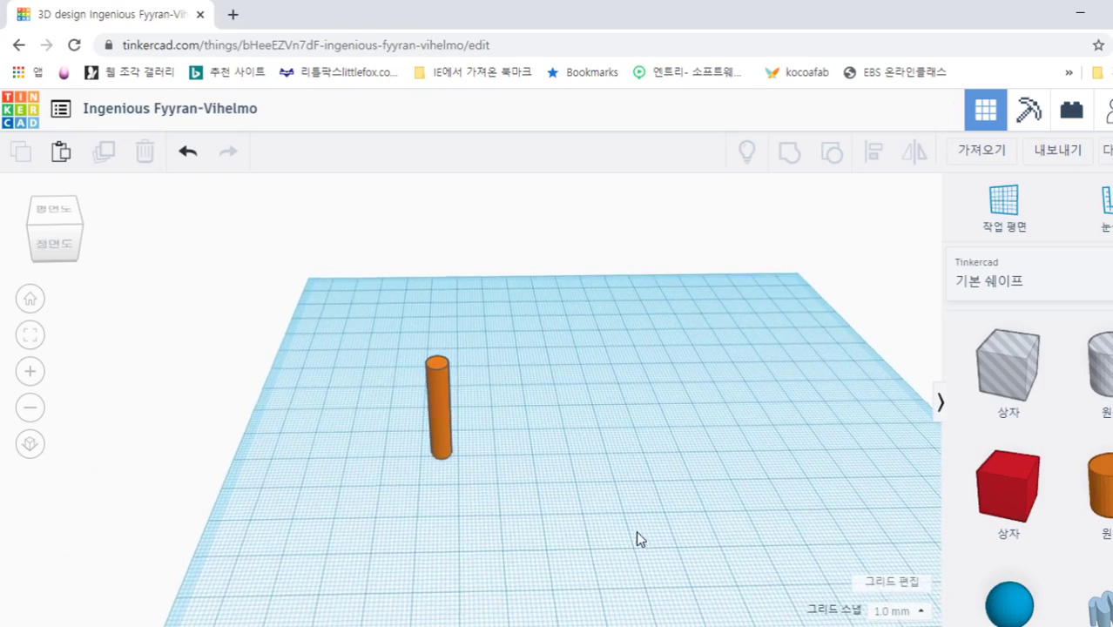
right_drag(571, 531, 540, 512)
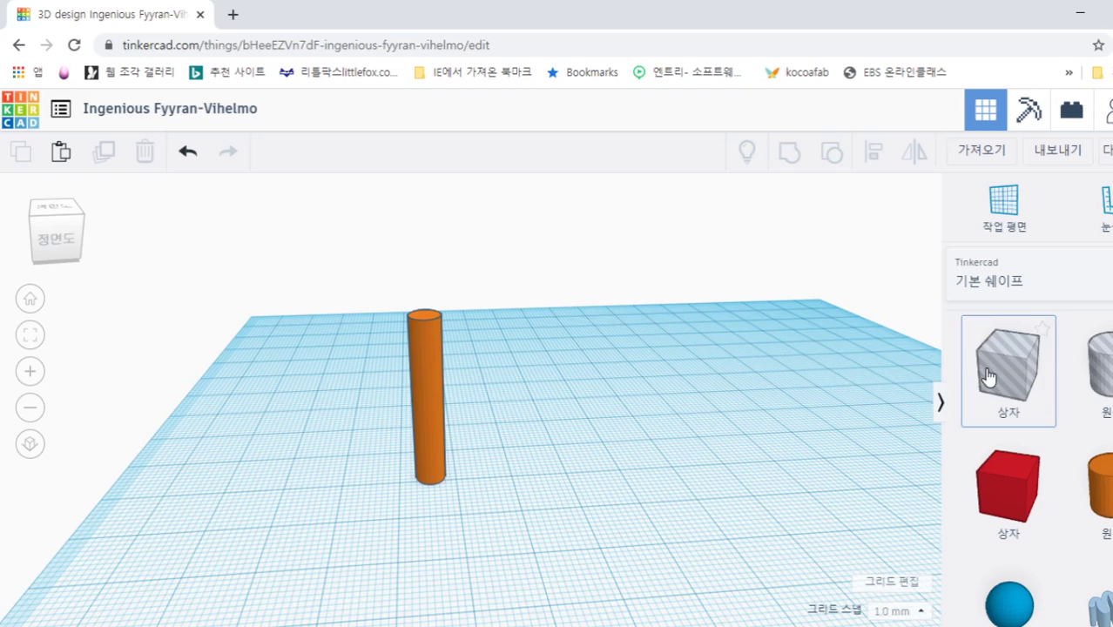
drag(988, 376, 623, 475)
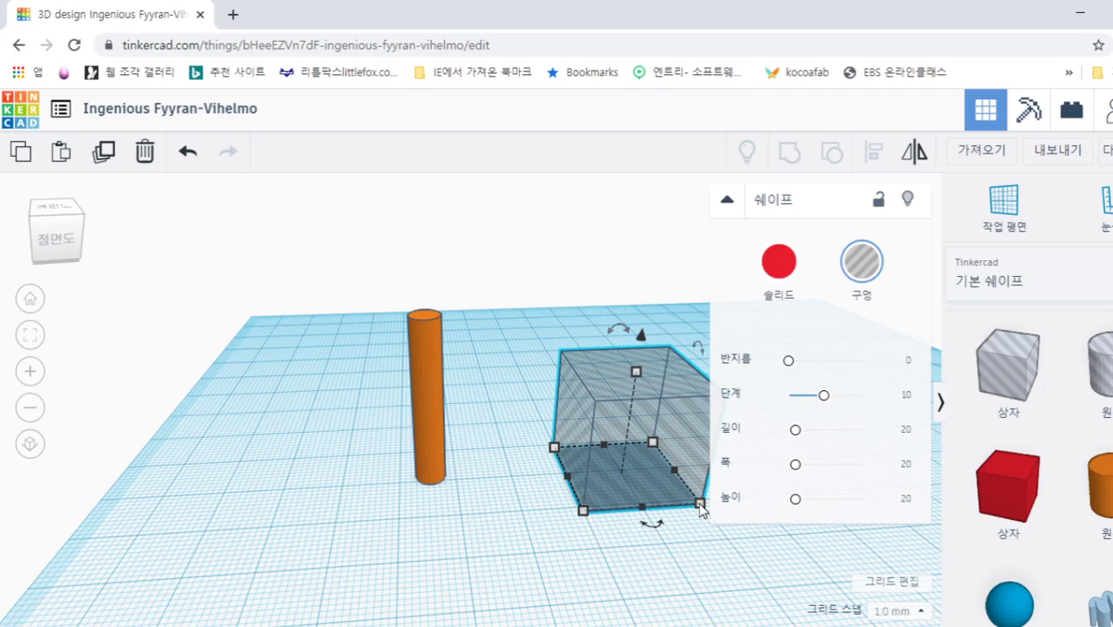
drag(701, 505, 621, 515)
key(Tab)
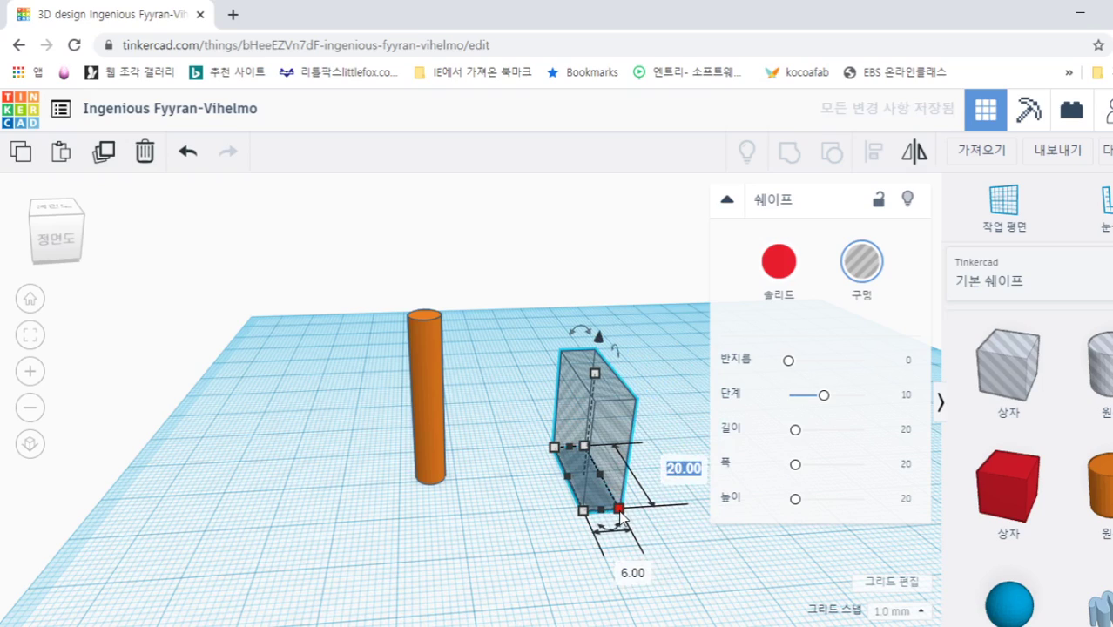
key(Tab)
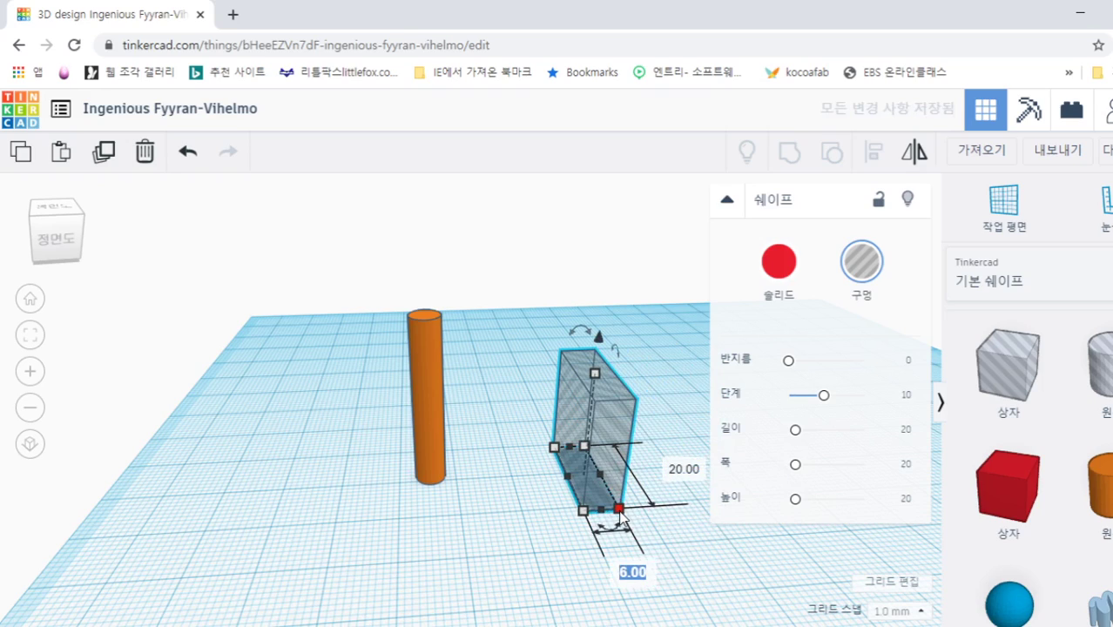
text(1)
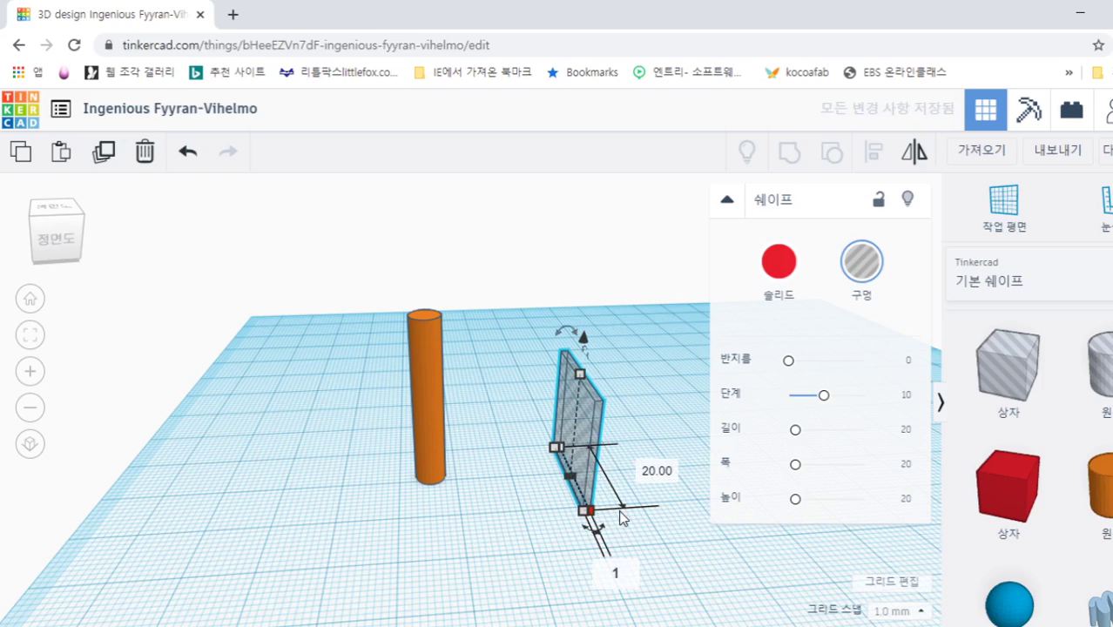
key(Return)
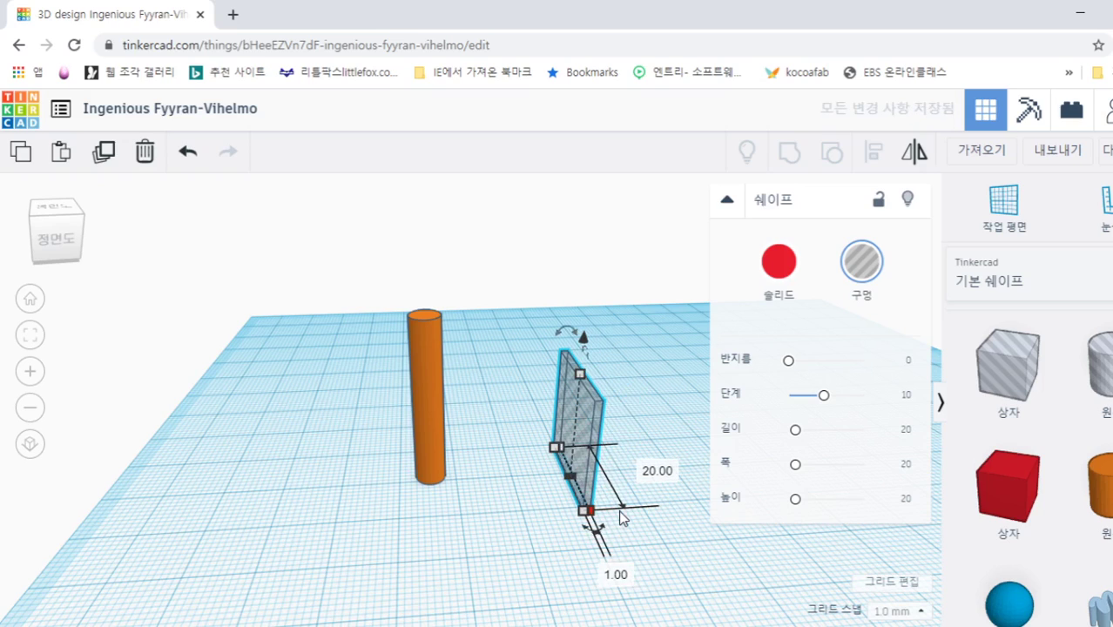
click(513, 560)
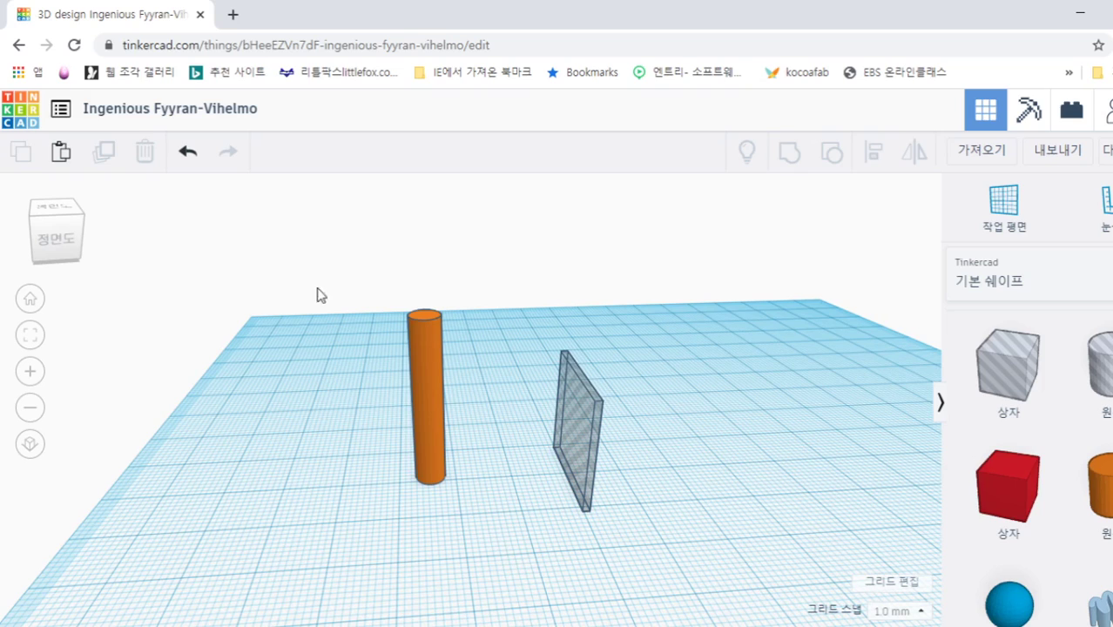
Align the cylinder and the thin box hole so their centres coincide in both horizontal directions
drag(297, 223, 719, 561)
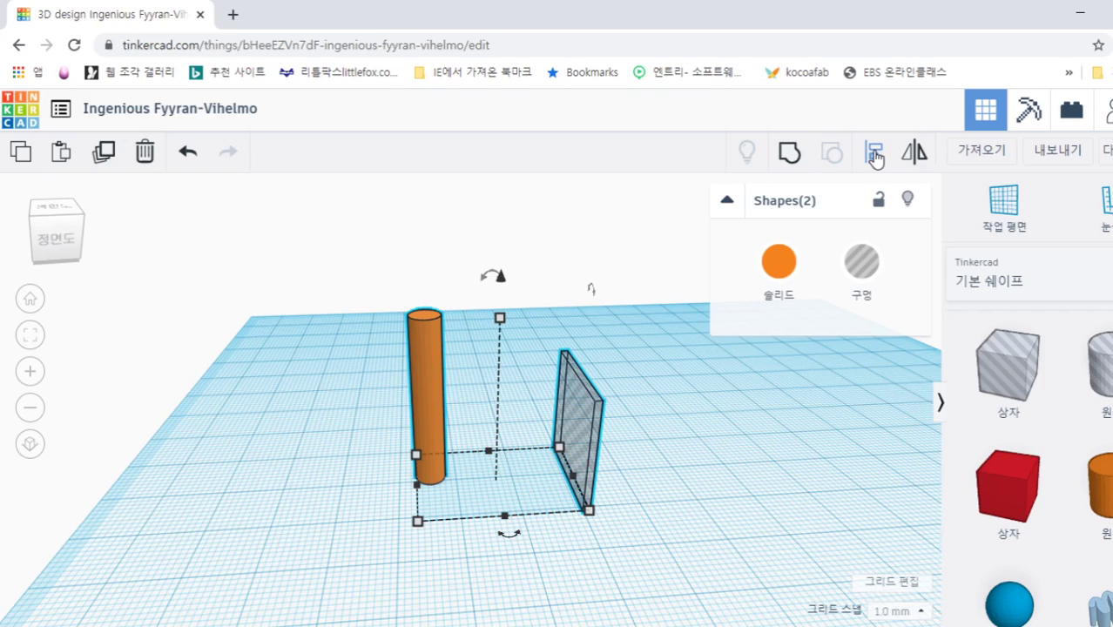
click(874, 155)
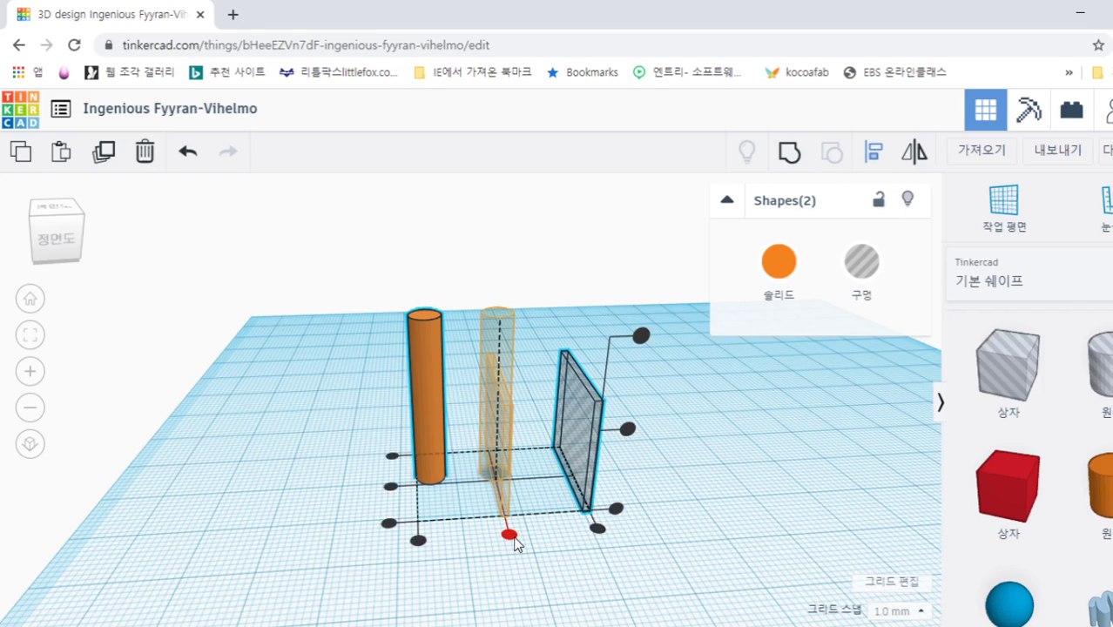
click(509, 535)
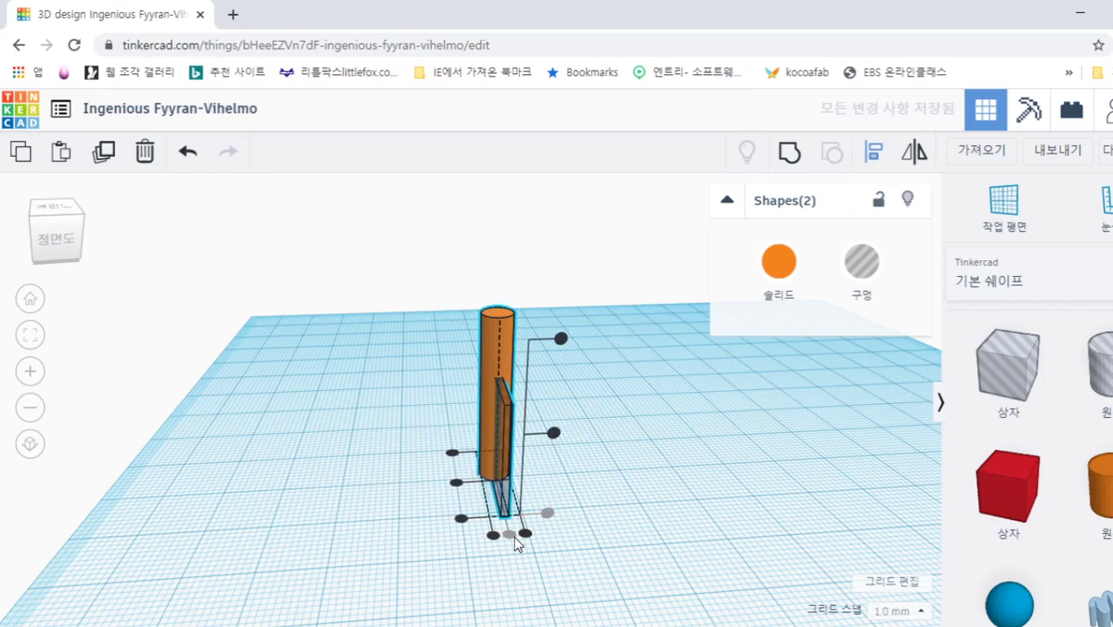
right_drag(518, 562, 639, 555)
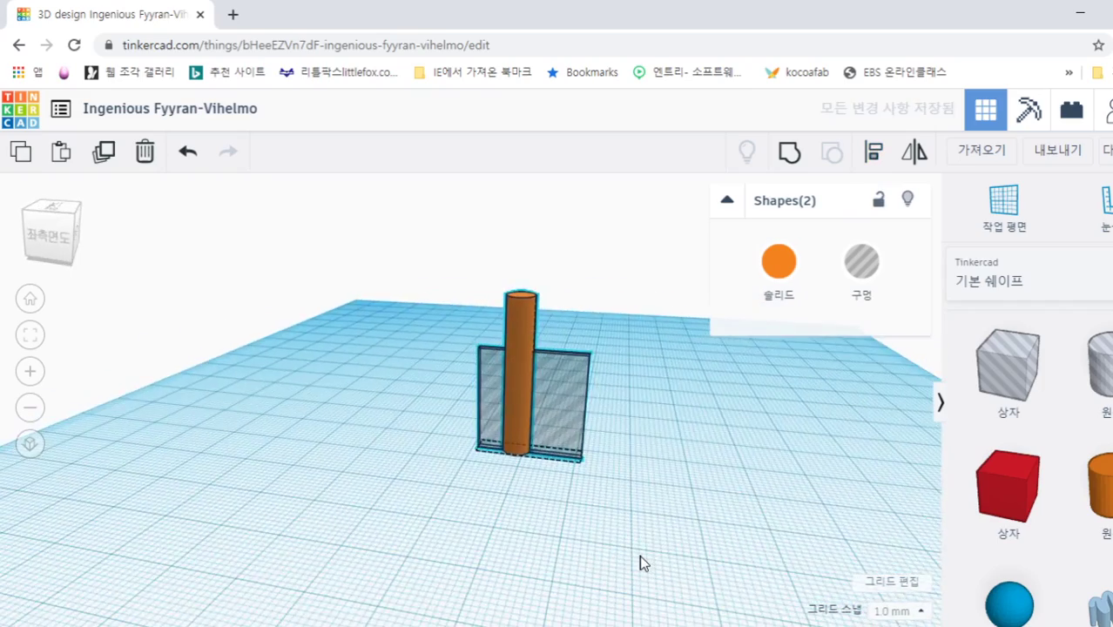
key(l)
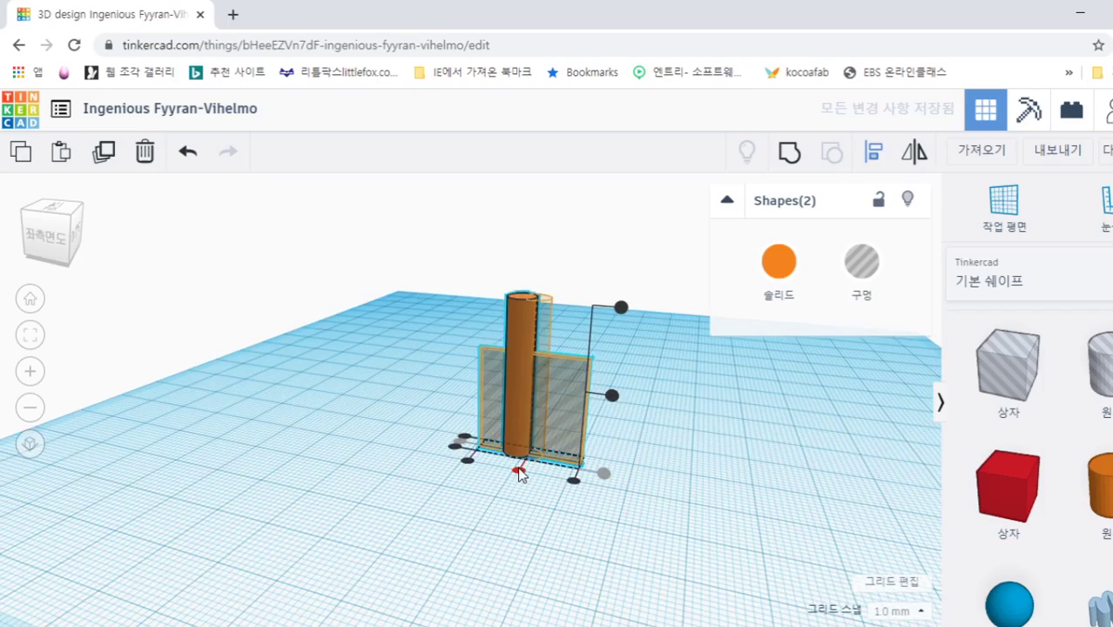
click(518, 471)
right_drag(694, 480, 415, 486)
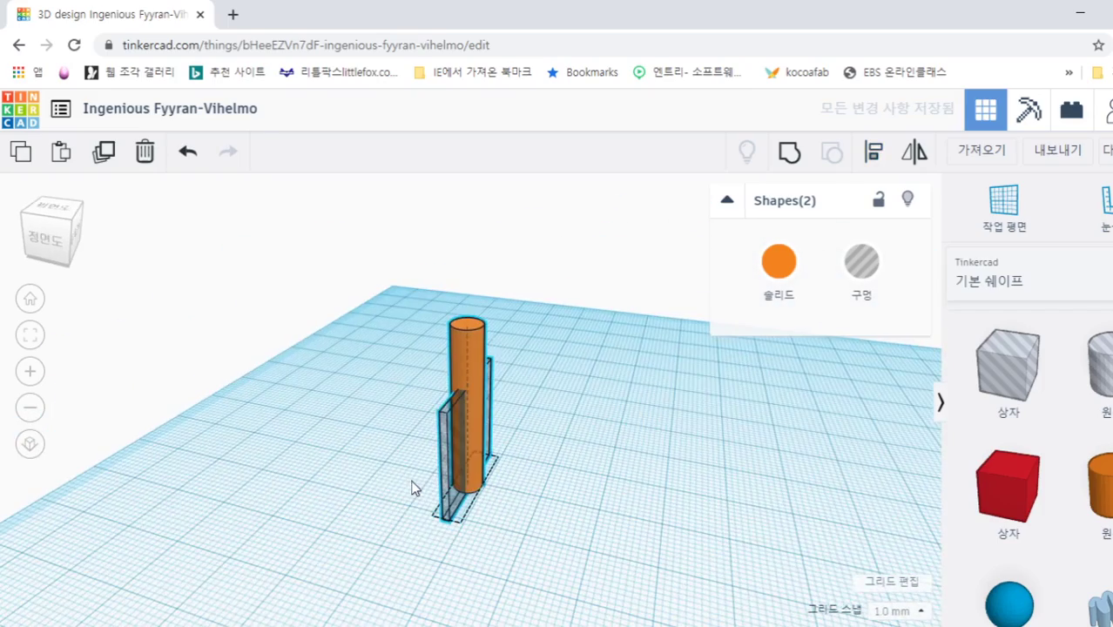
click(597, 493)
click(597, 492)
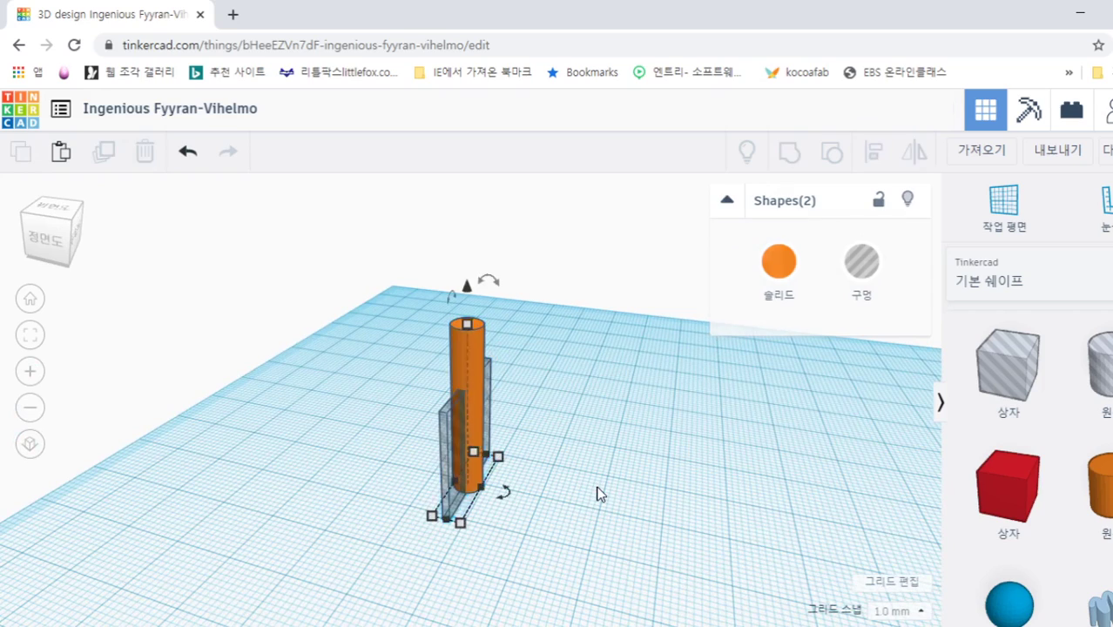
Raise the box hole 20 mm above the workplane so it crosses only the cylinder's upper end
click(447, 453)
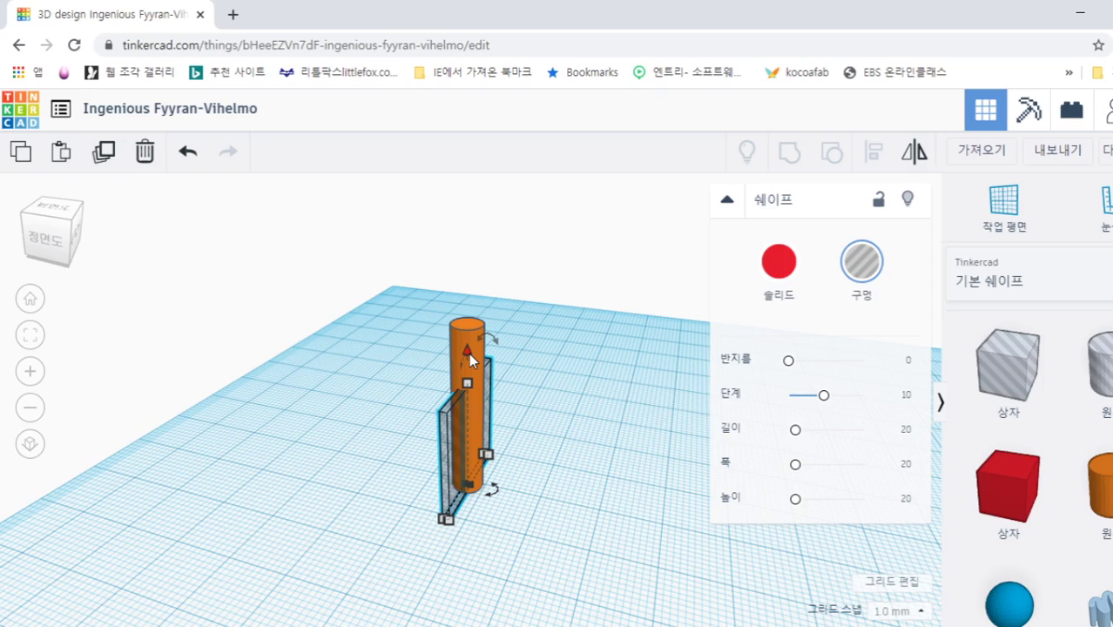
drag(467, 352, 465, 223)
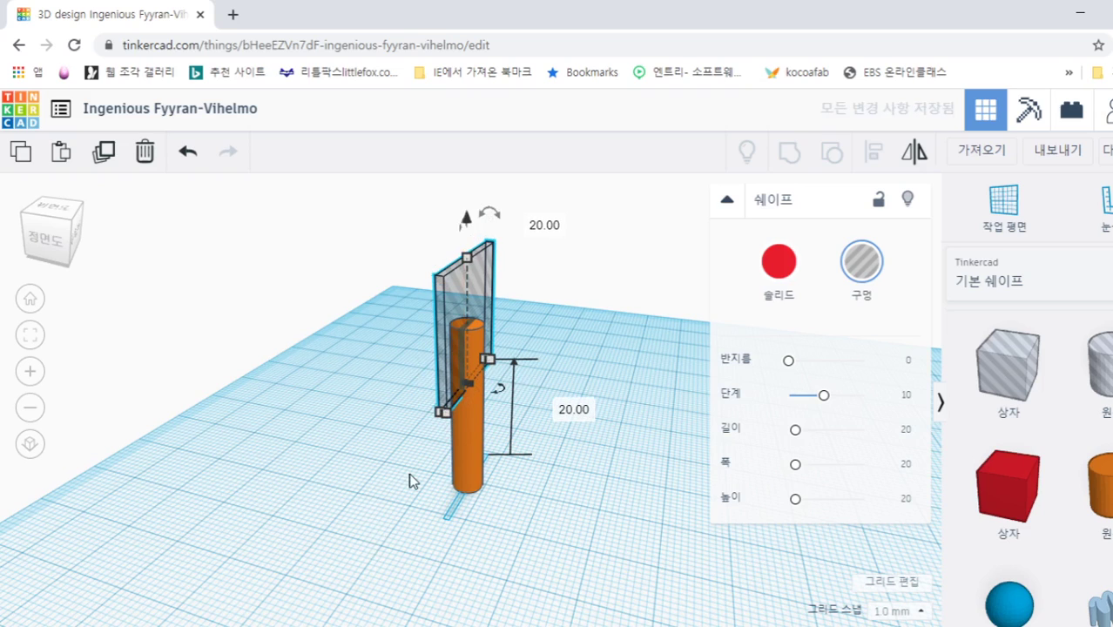
click(343, 451)
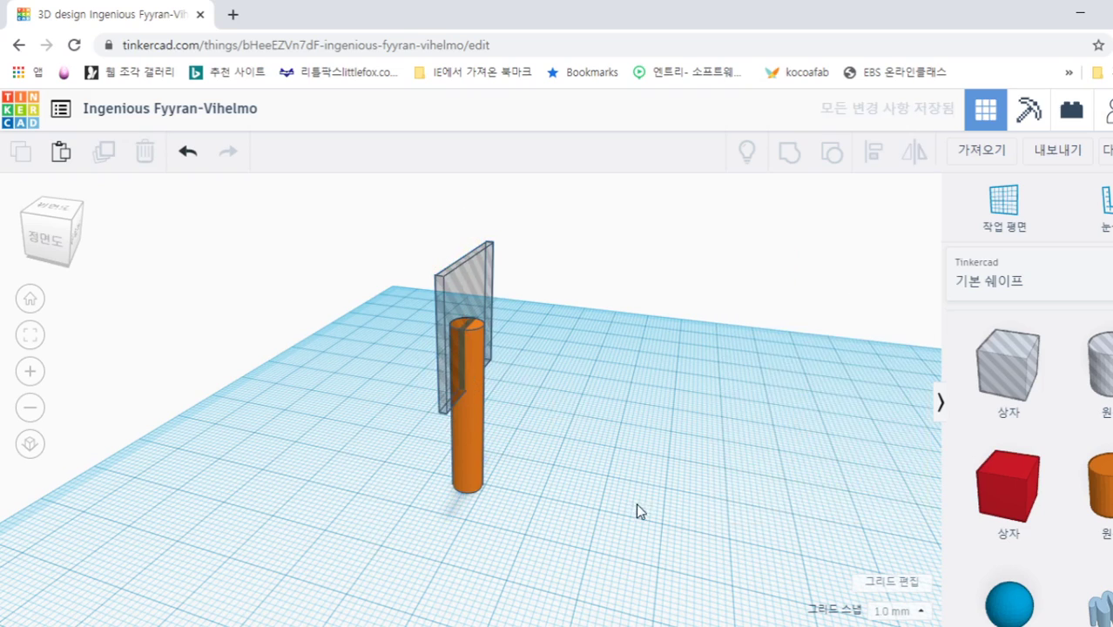
Group the cylinder with the box hole to cut the slot, and check the slotted end from above
right_drag(636, 437, 574, 438)
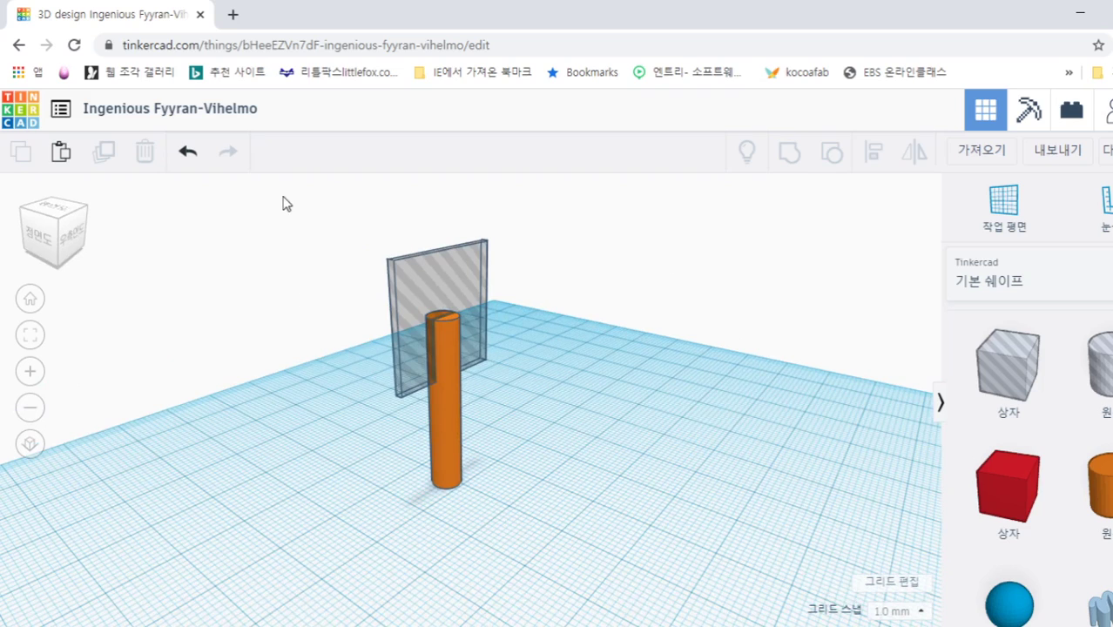
drag(279, 195, 615, 551)
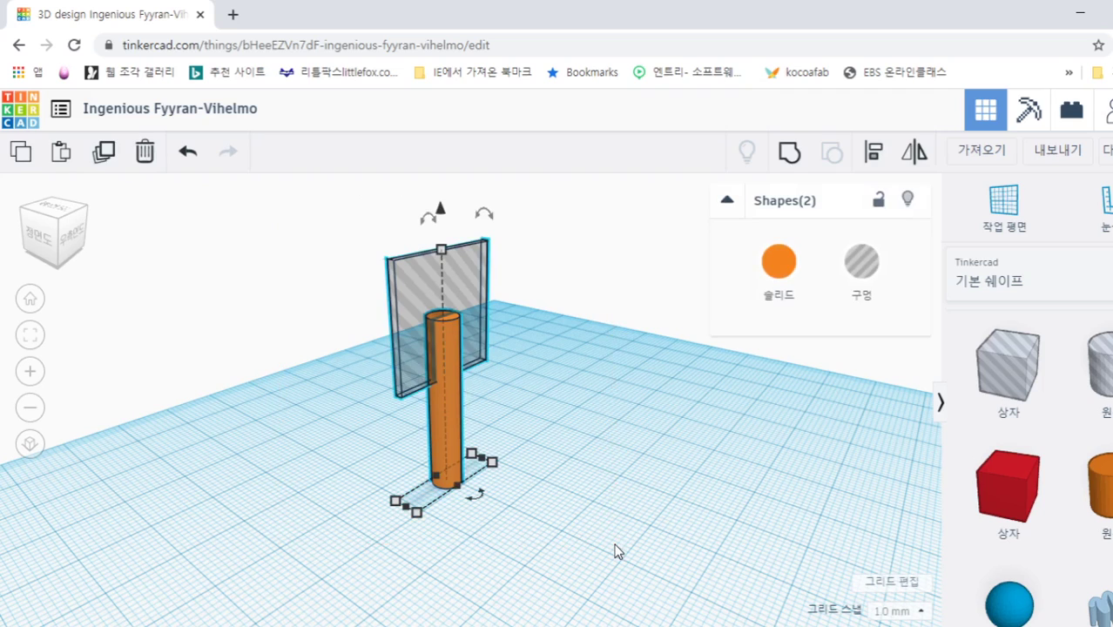
click(789, 157)
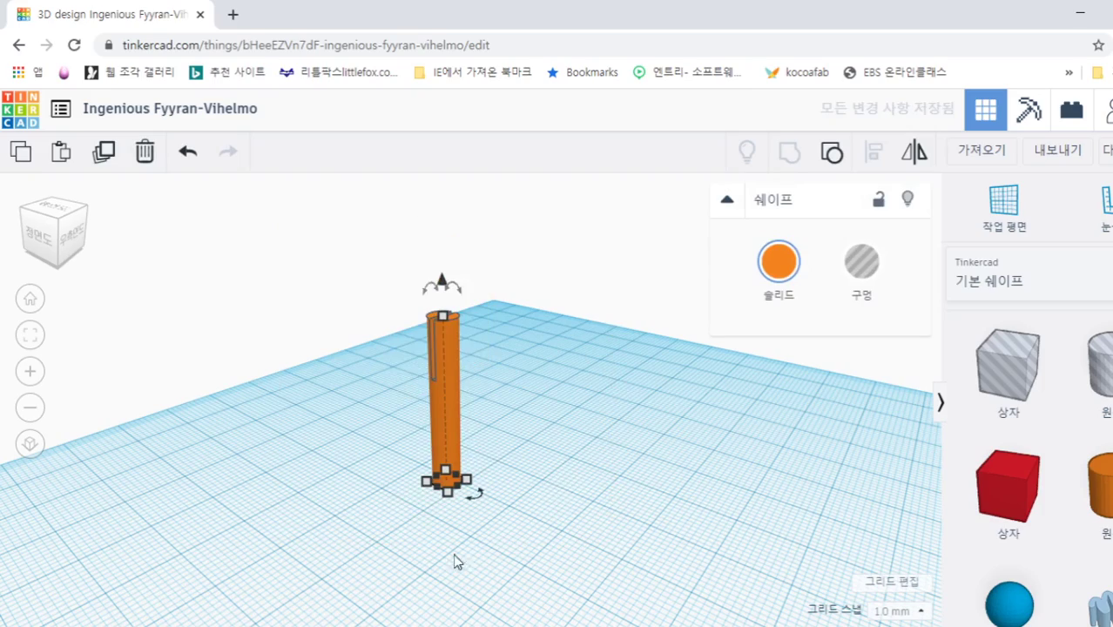
right_drag(457, 559, 566, 562)
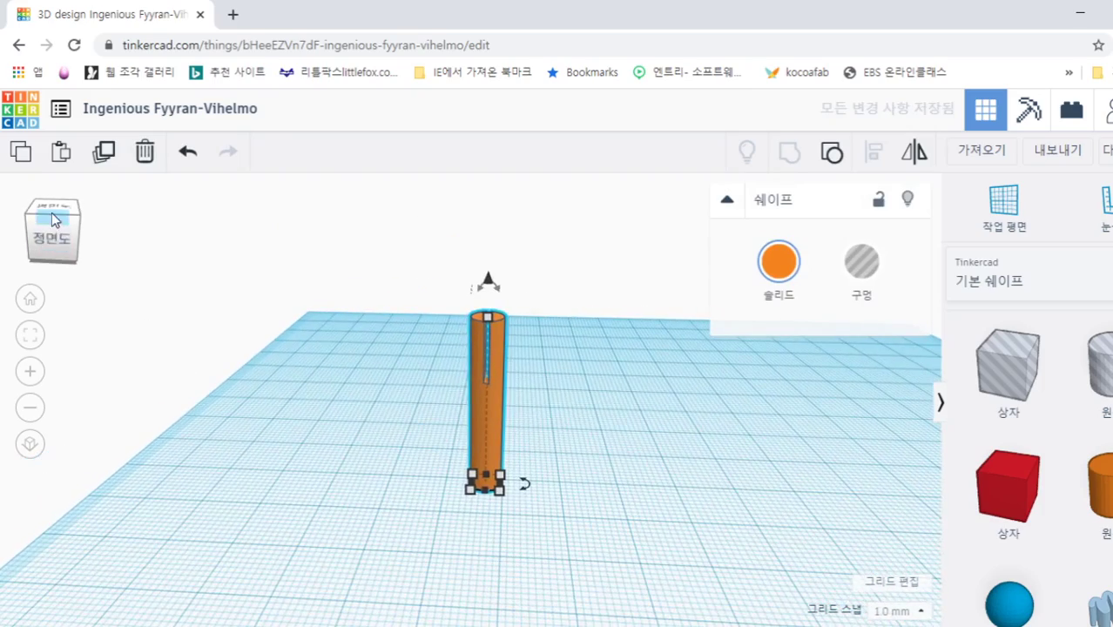
click(51, 212)
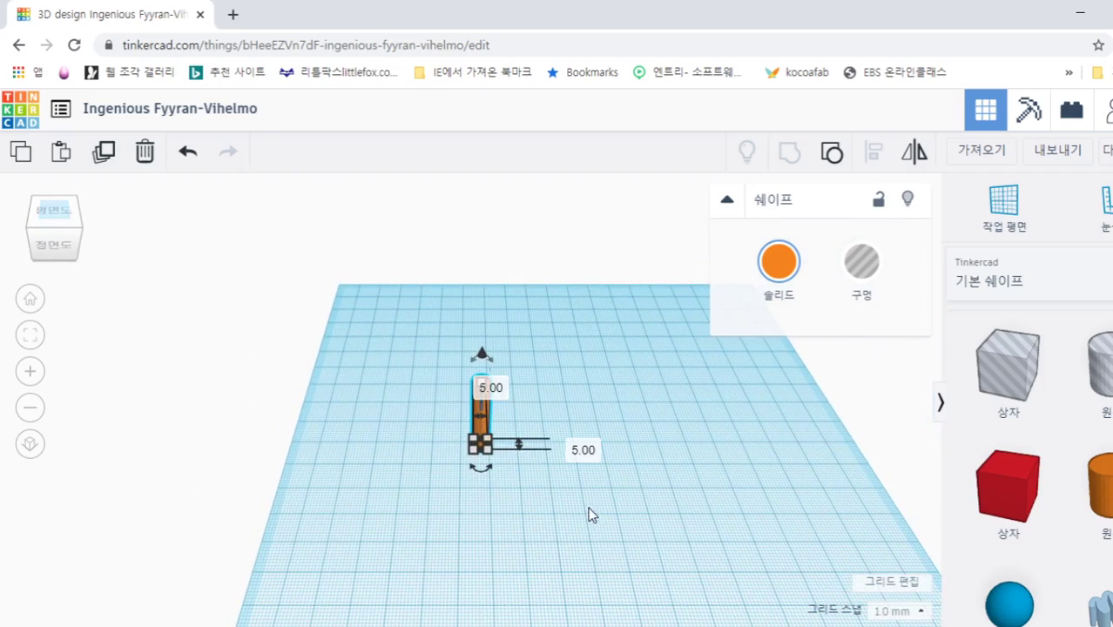
click(534, 567)
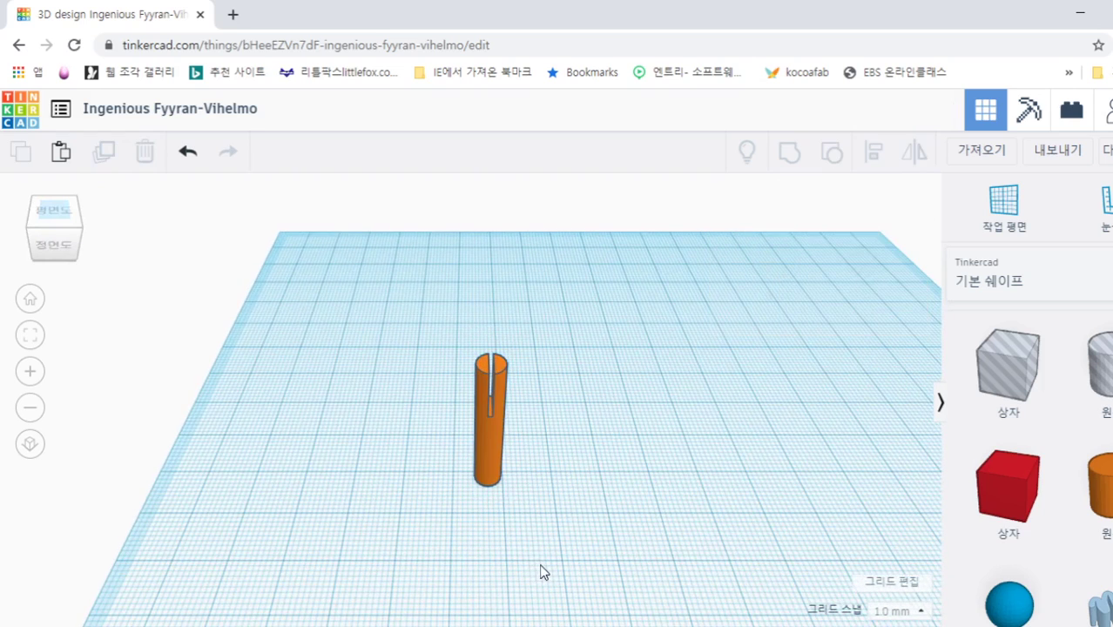
Make a copy of the slotted prong and shift it rightward along the workplane until it just clears the original
click(489, 460)
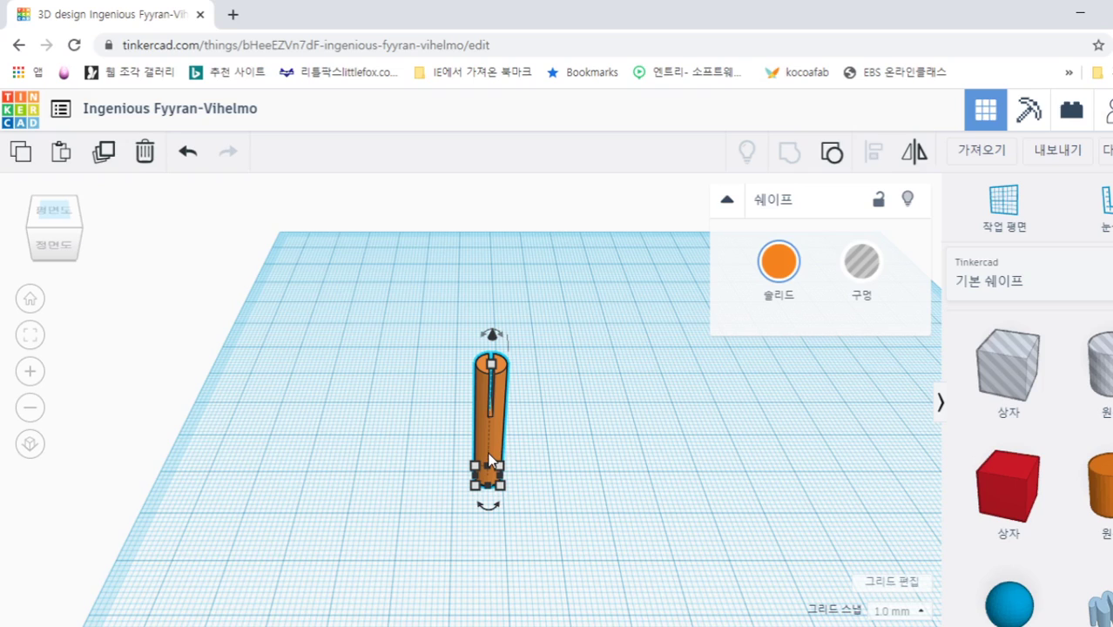
key(ctrl+v)
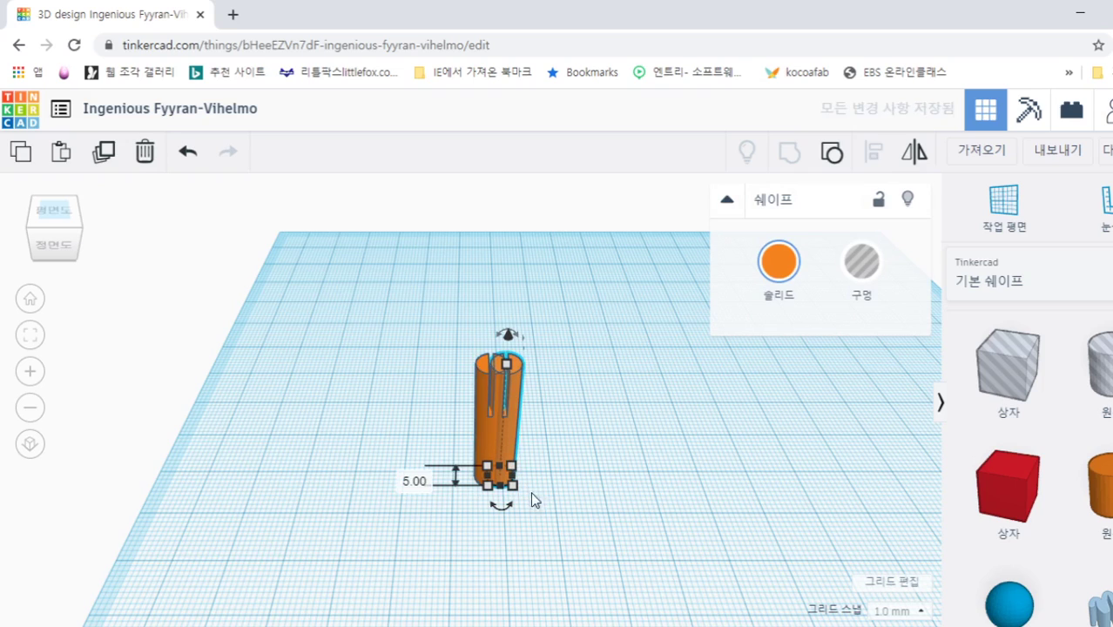
right_drag(582, 522, 540, 470)
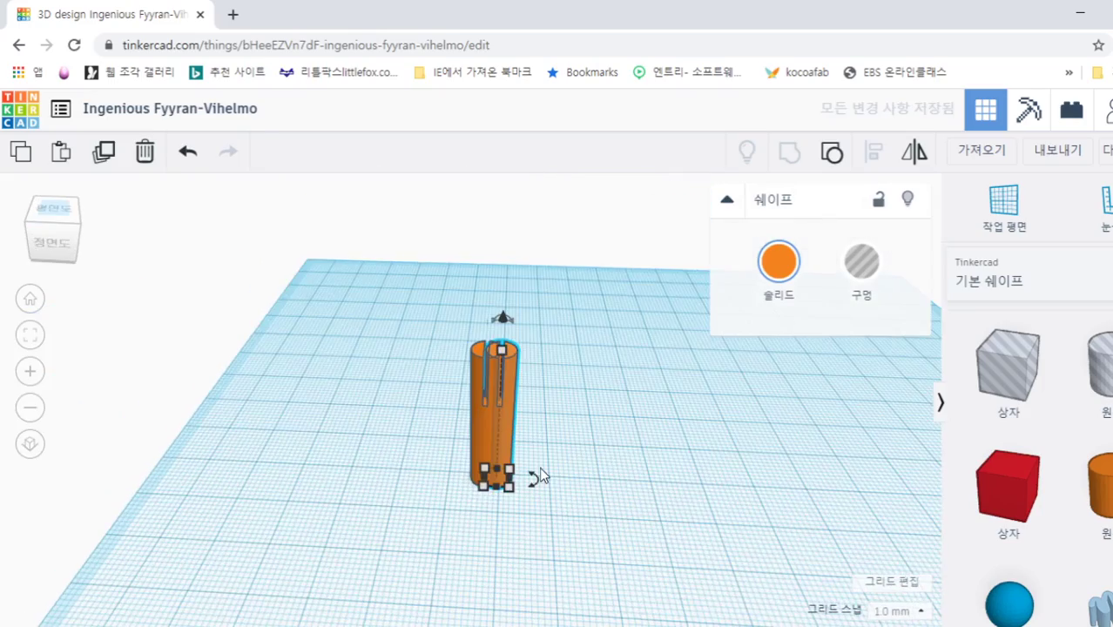
click(506, 443)
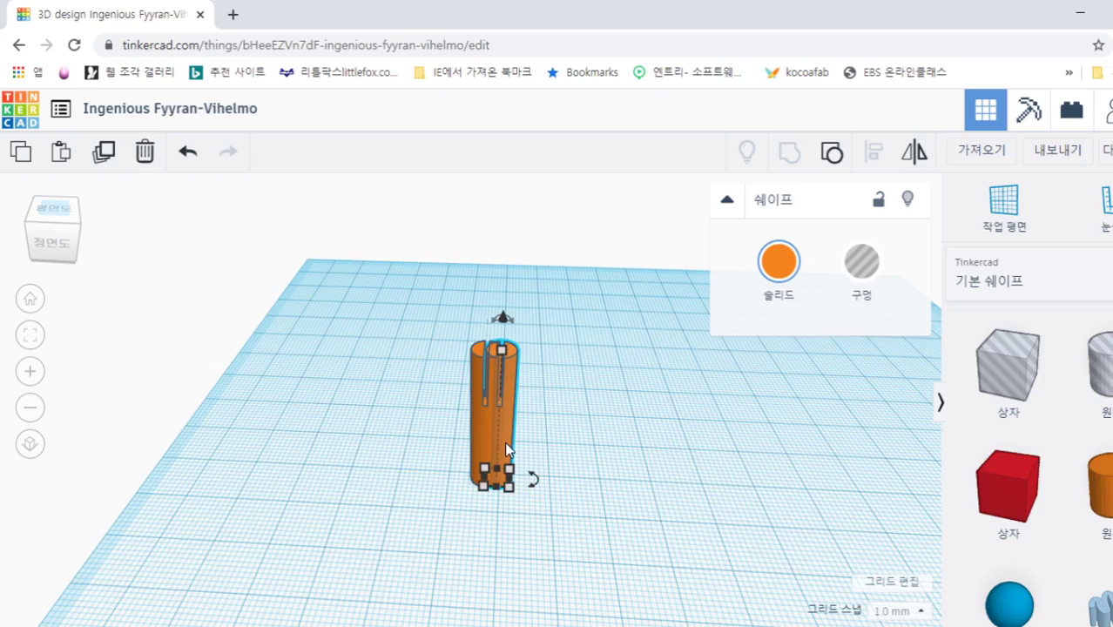
key(Right)
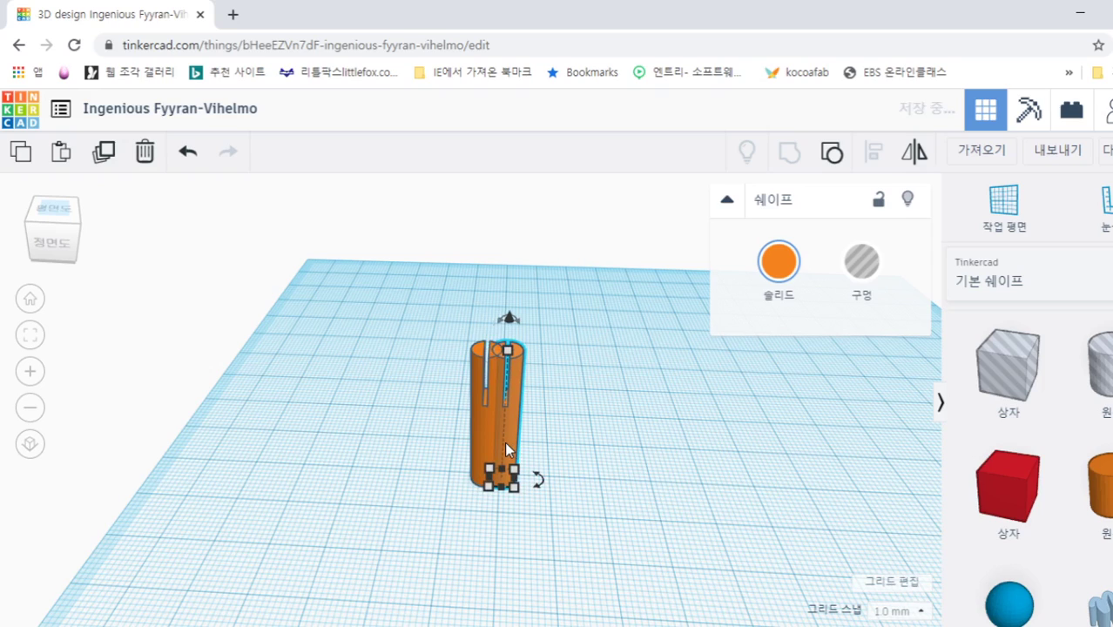
key(Right)
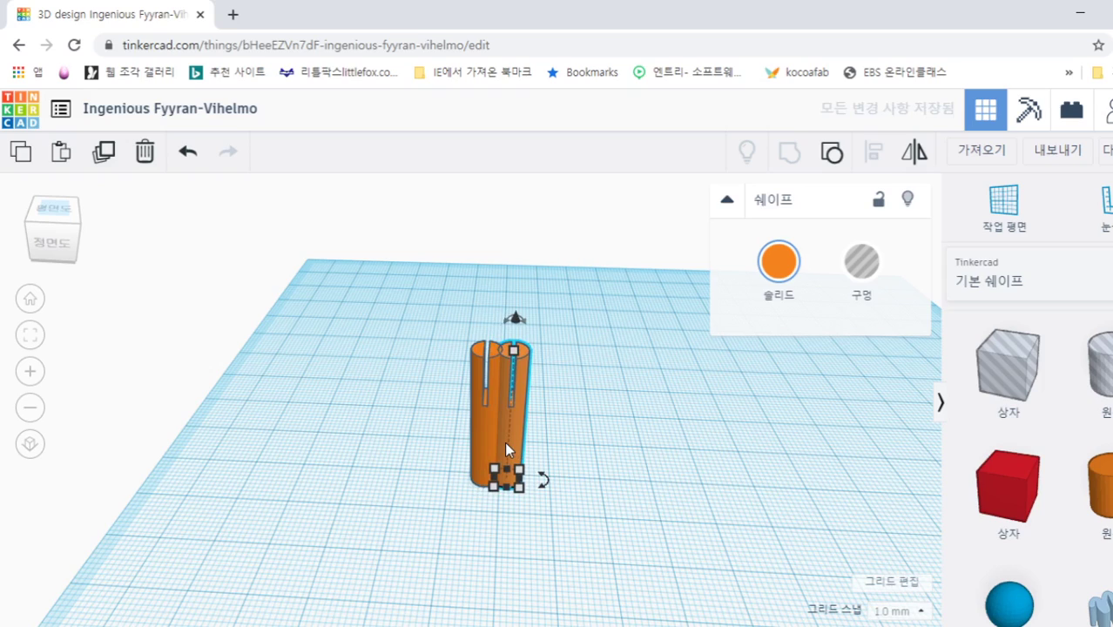
key(Right)
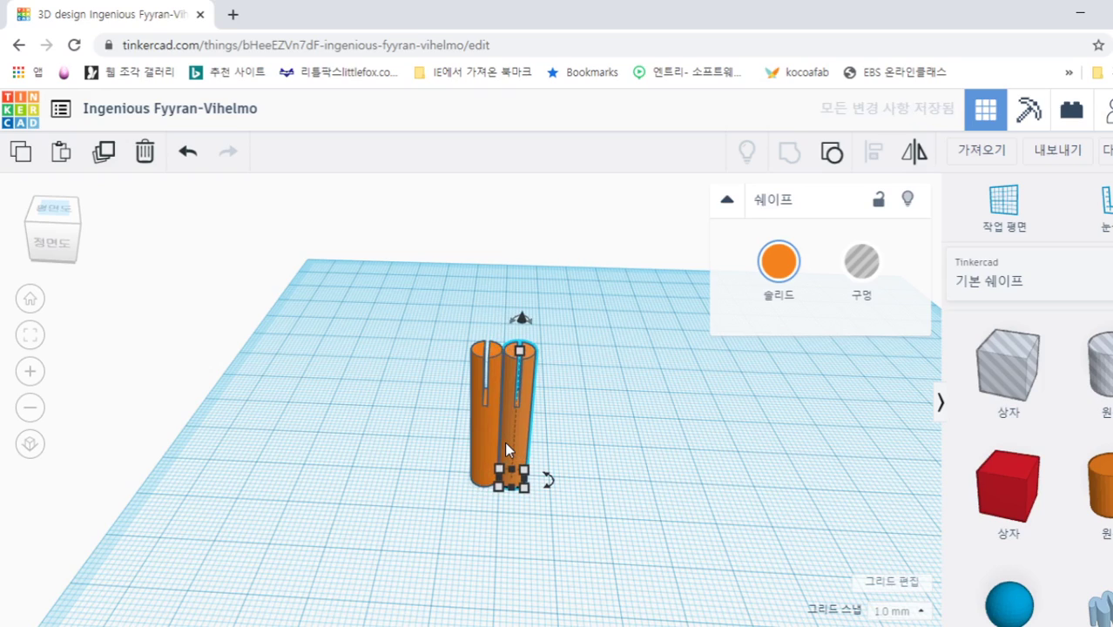
key(Right)
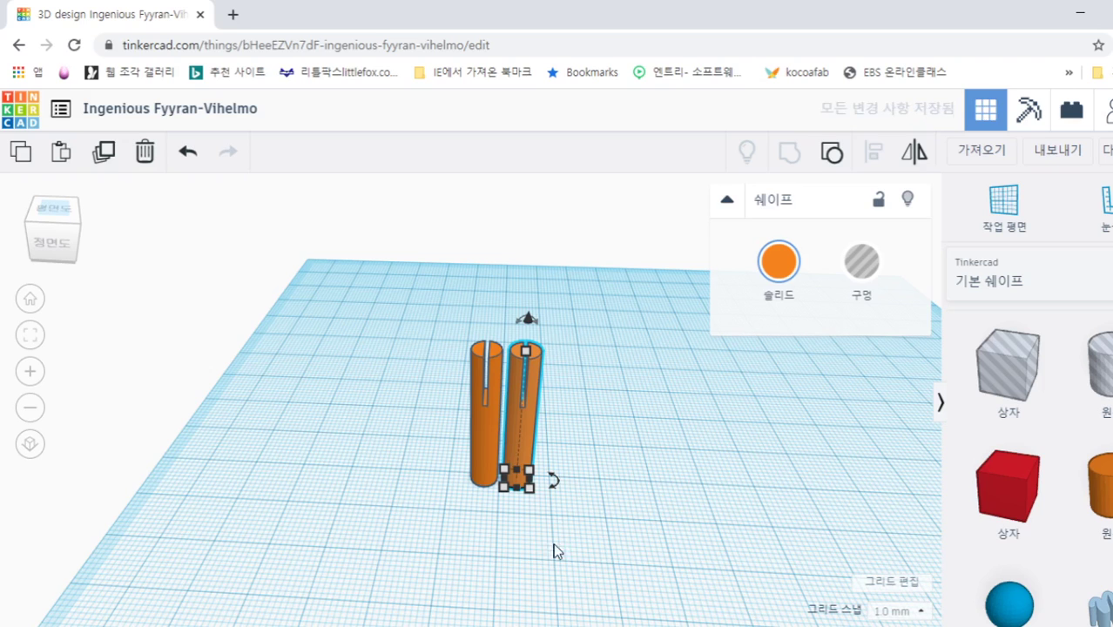
Move the copied prong farther right in a straight line, leaving a gap of nearly three prong widths
scroll(572, 550, up, 3)
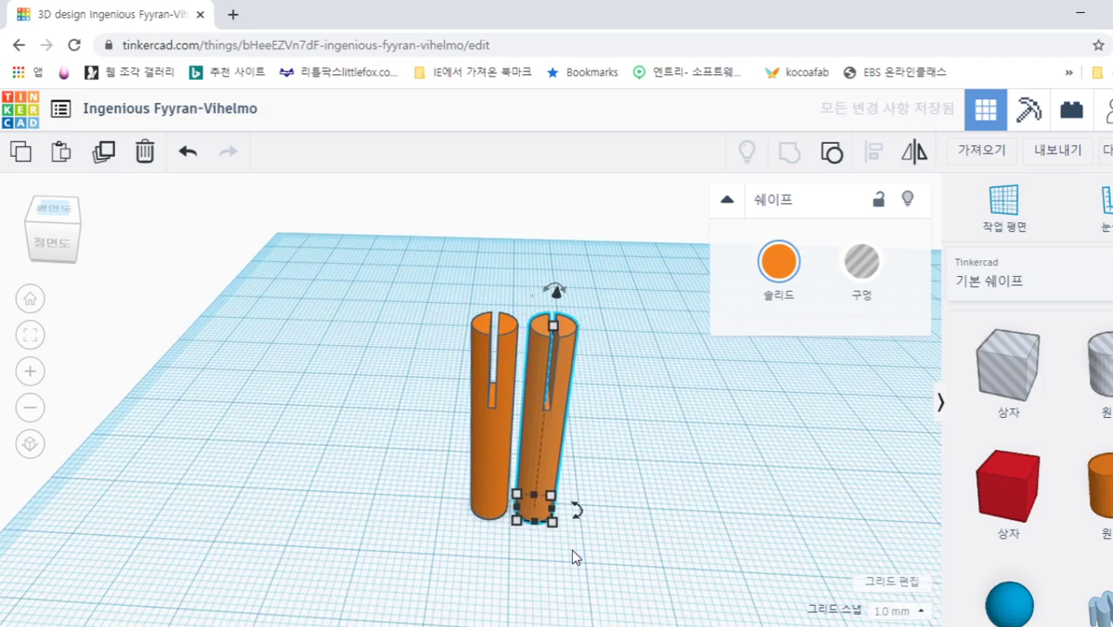
right_drag(572, 551, 557, 531)
mouse_move(514, 503)
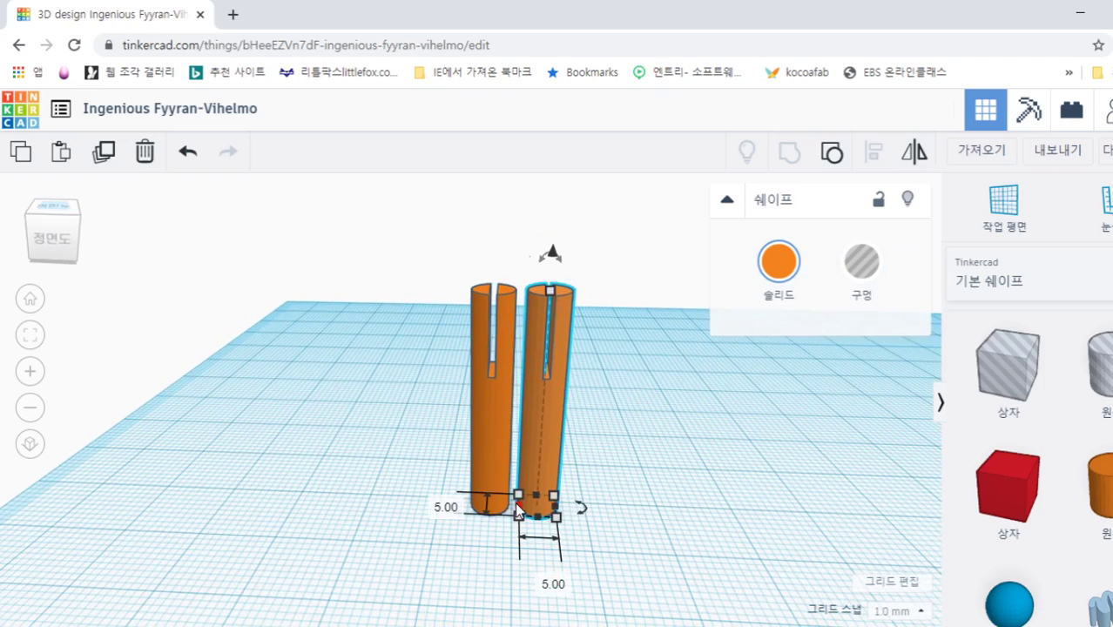
key(Right)
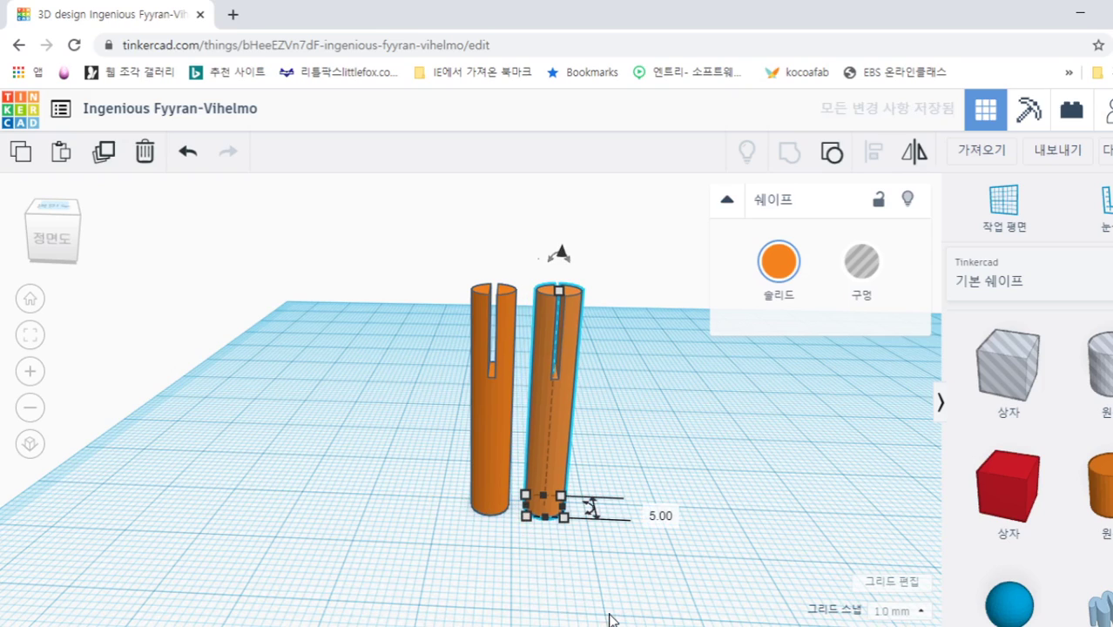
key(Right)
key(Right)
key(Right)
key(Right)
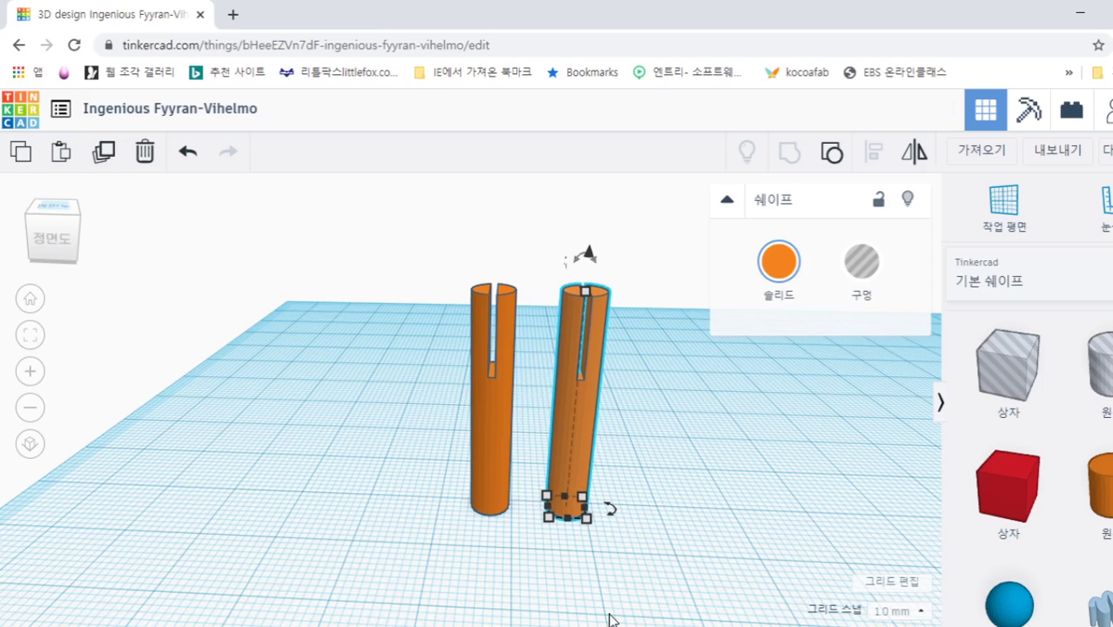
key(Right)
key(Right)
key(Right)
key(Right)
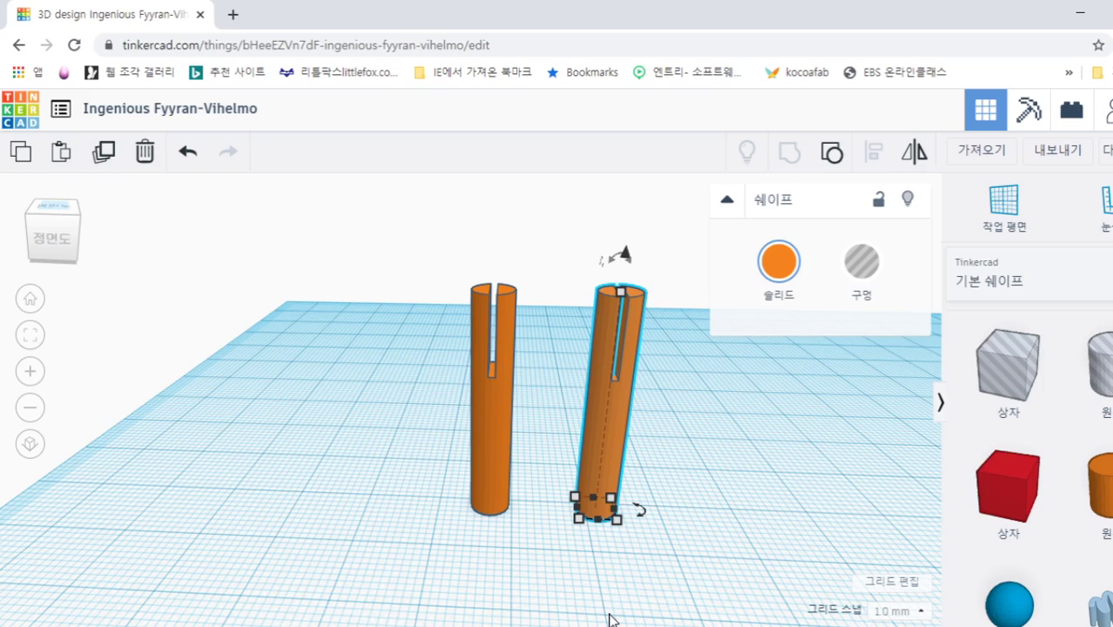
key(Right)
key(Right)
key(Right)
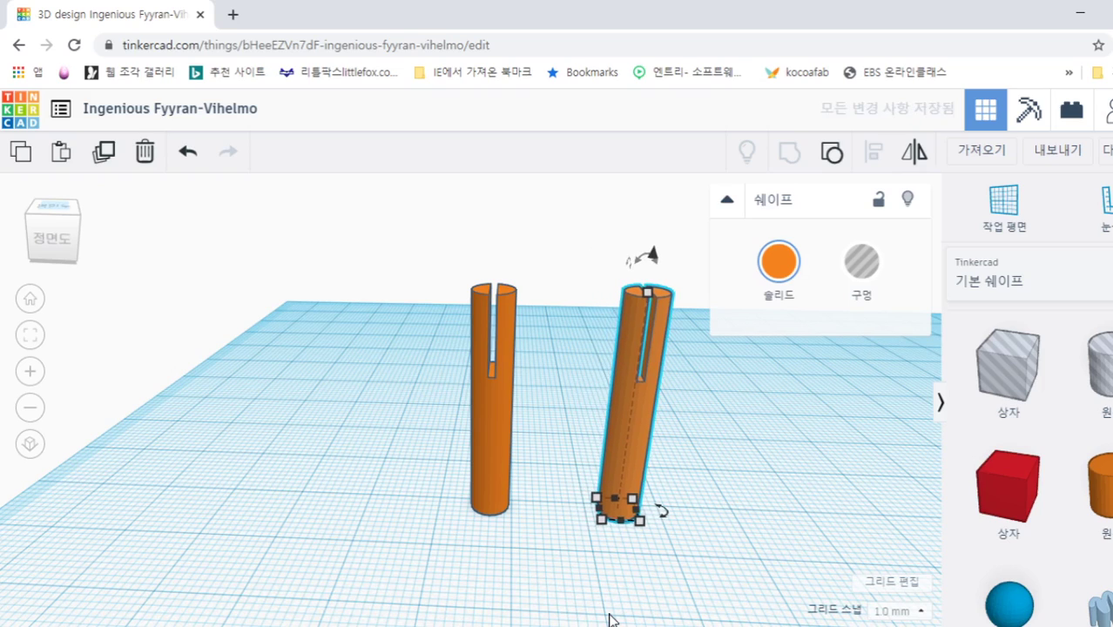
key(Right)
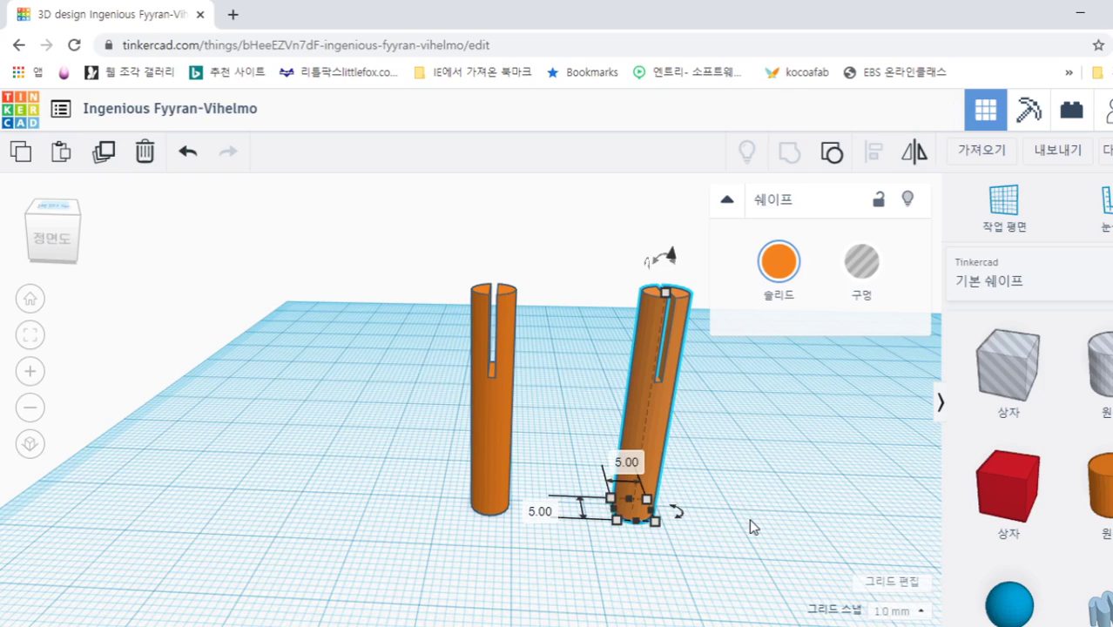
Group the two slotted prongs into a single shape and deselect it
click(750, 526)
mouse_move(750, 525)
right_down()
mouse_move(551, 517)
mouse_move(363, 468)
mouse_move(777, 497)
mouse_move(765, 525)
right_up()
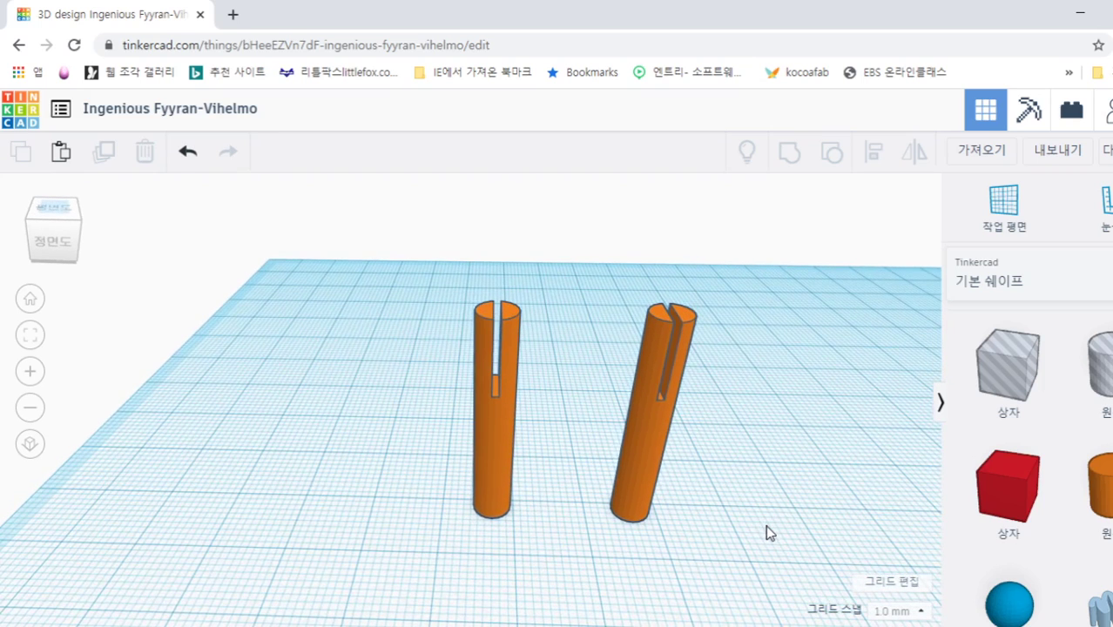
drag(357, 228, 801, 568)
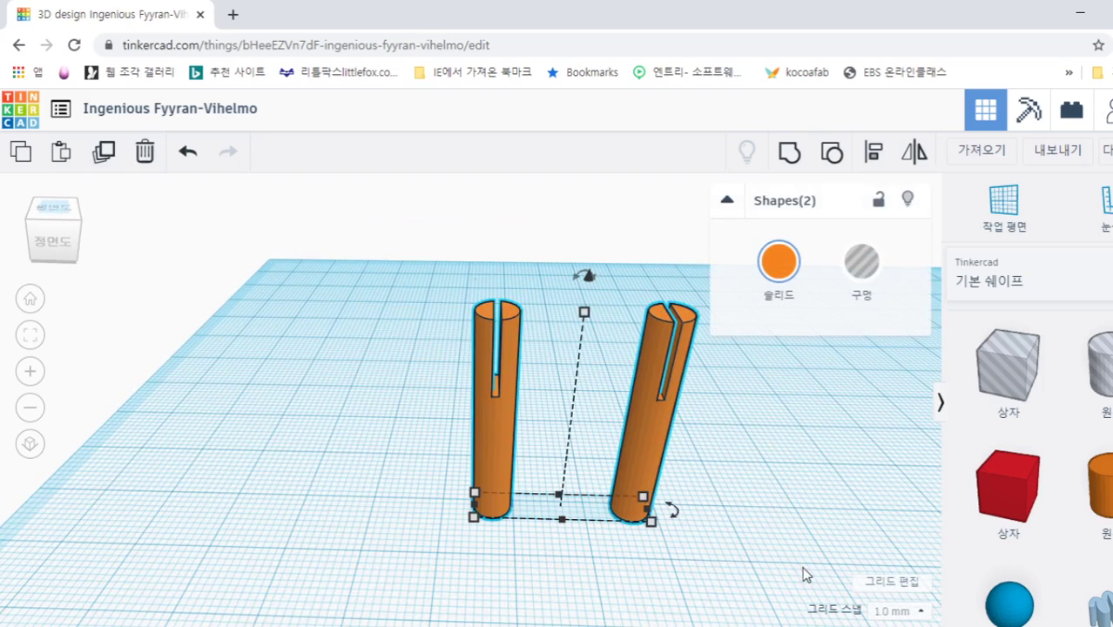
click(793, 159)
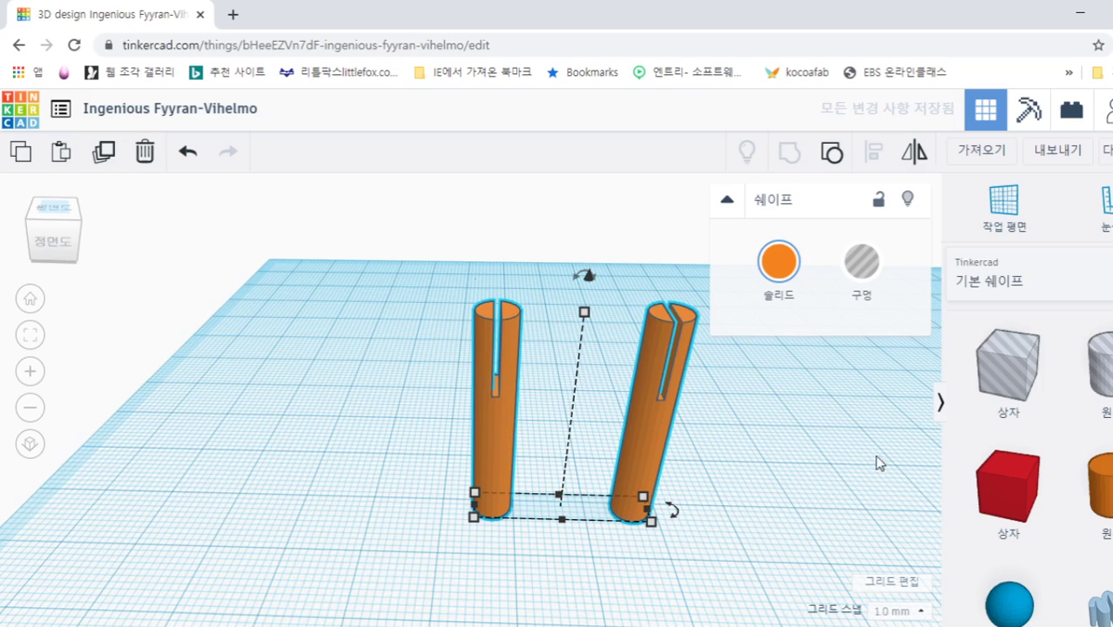
click(837, 453)
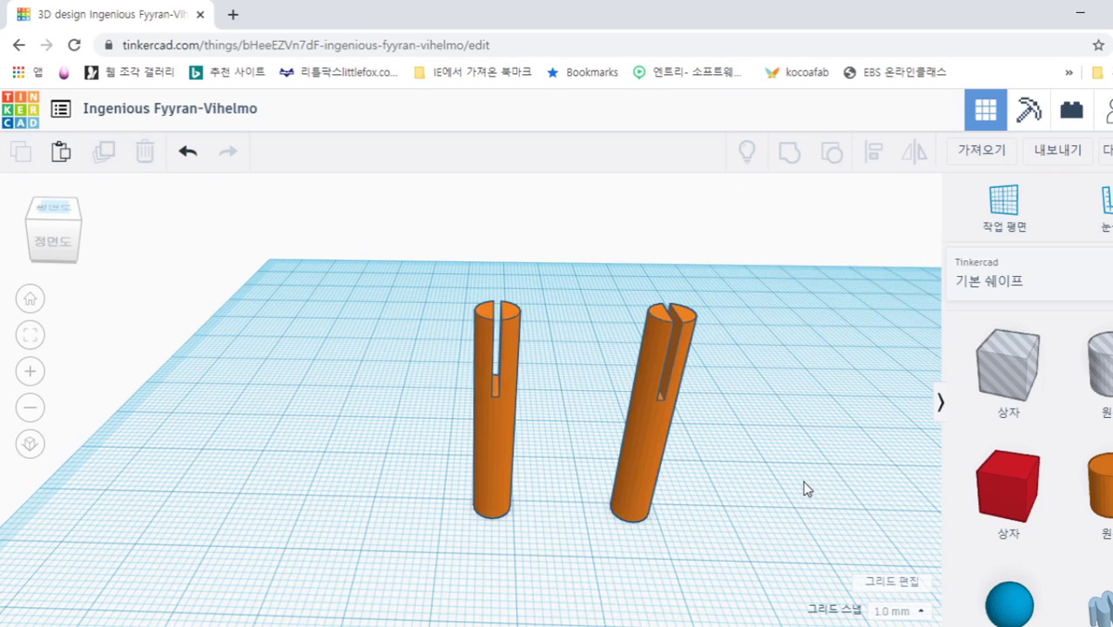
Add a half sphere from the basic shapes to the workplane just in front of the two slotted prongs
right_drag(803, 482, 802, 459)
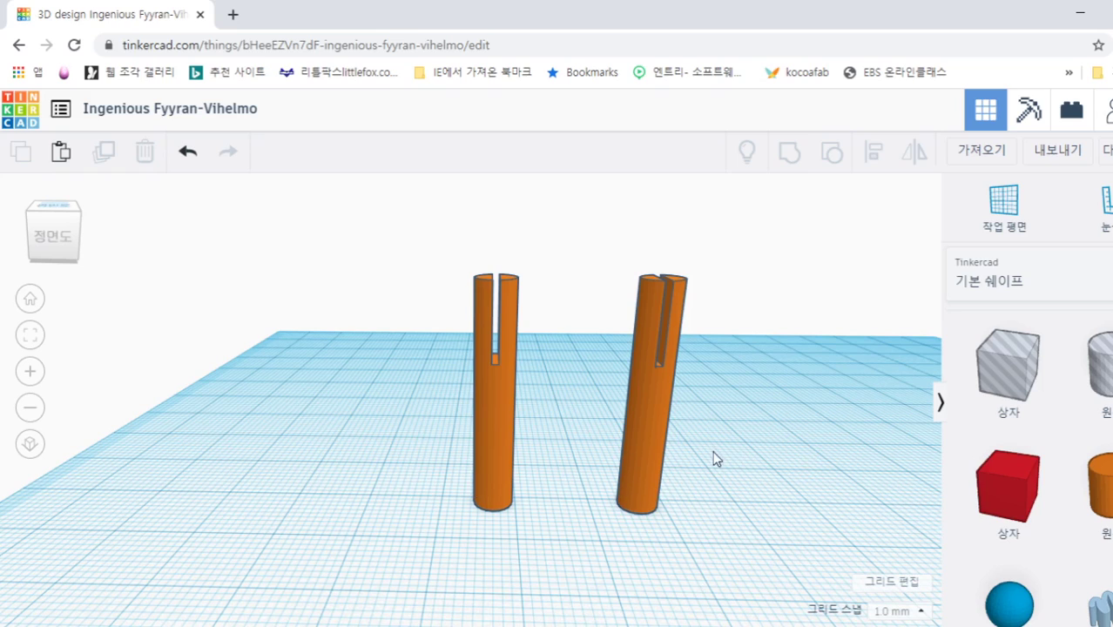
scroll(1011, 522, down, 2)
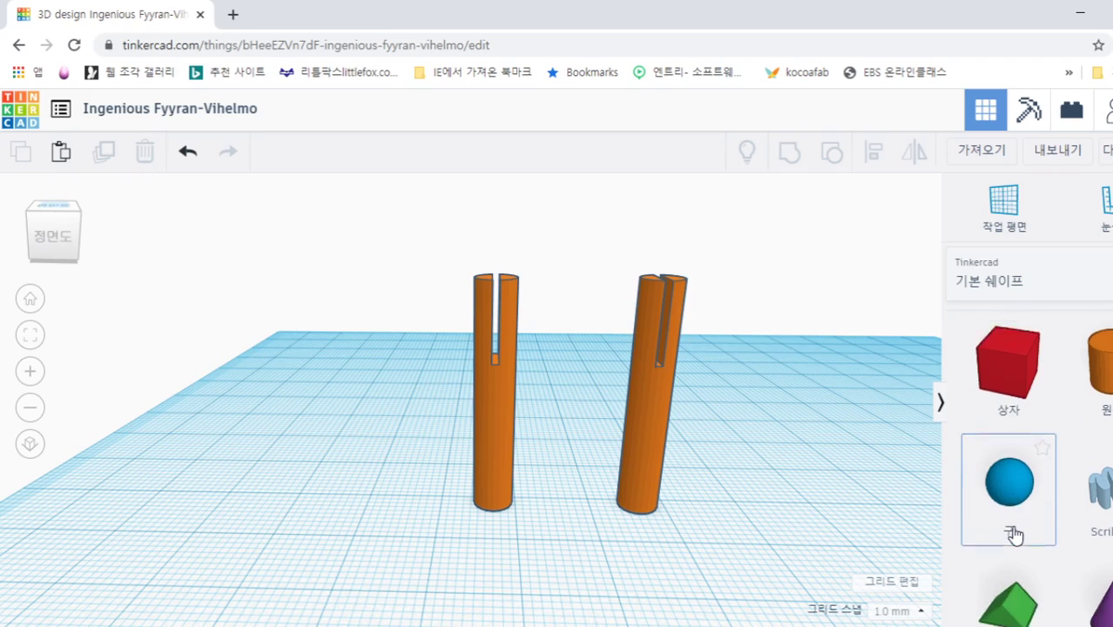
scroll(1012, 534, down, 5)
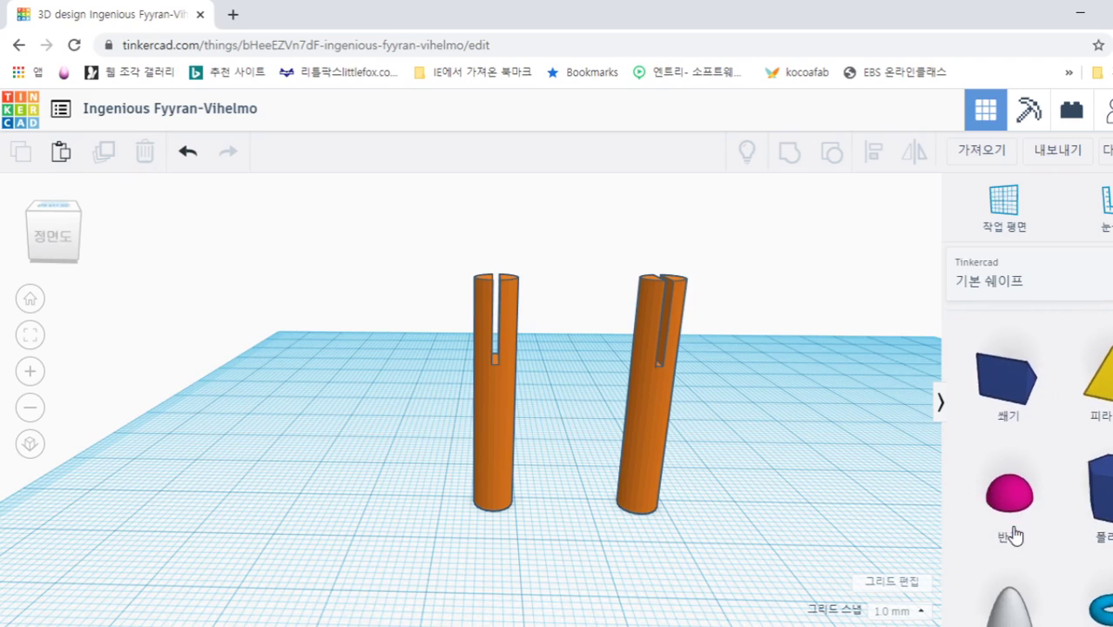
scroll(867, 513, down, 2)
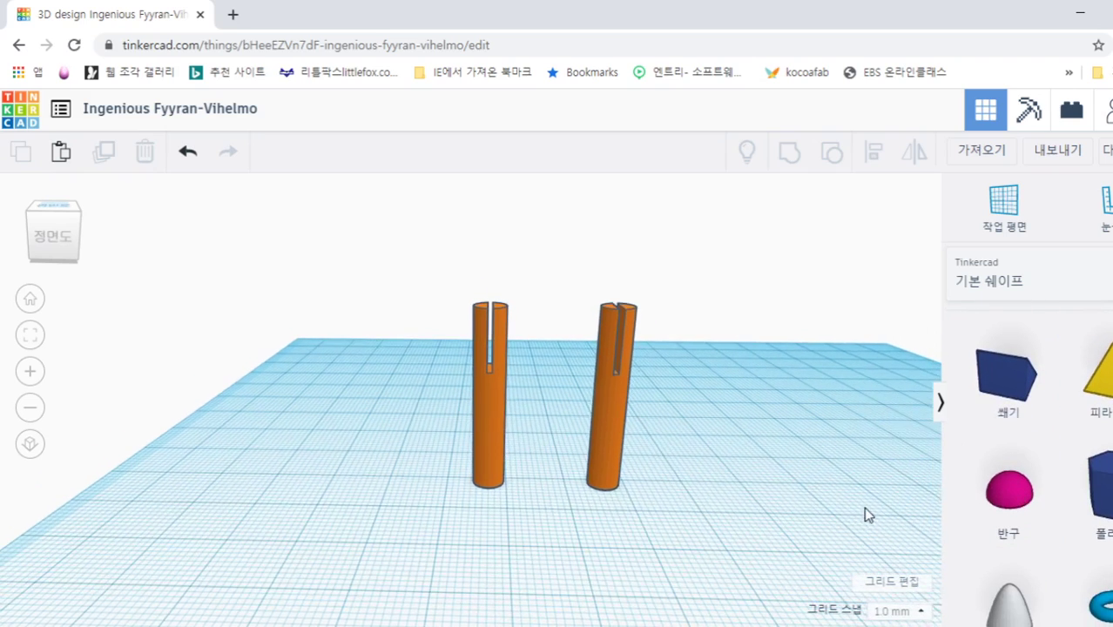
scroll(743, 555, down, 1)
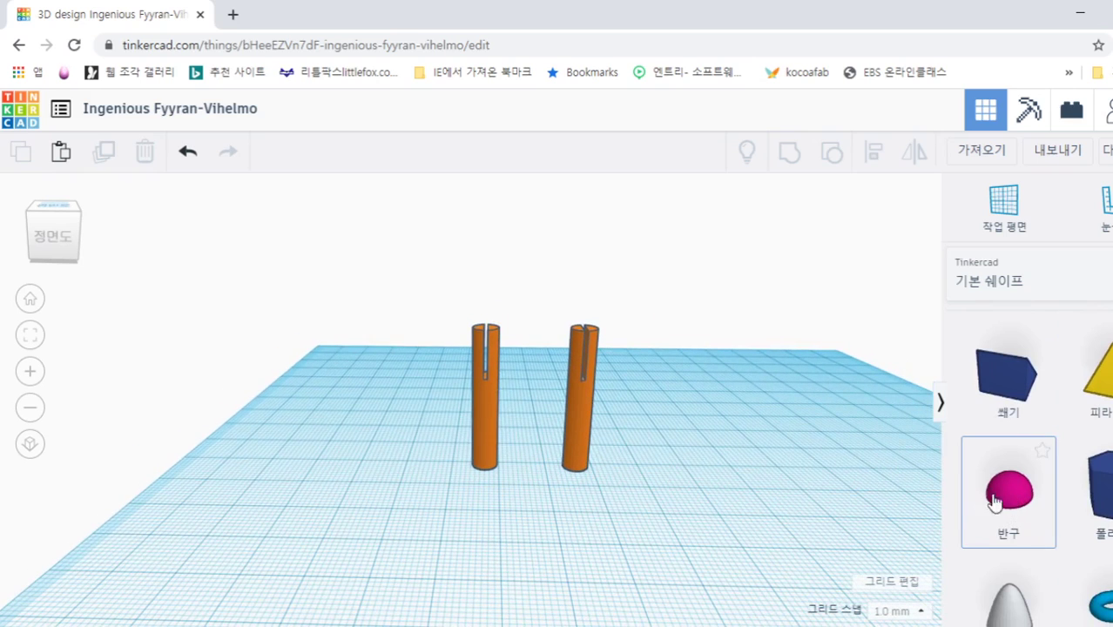
drag(996, 503, 532, 526)
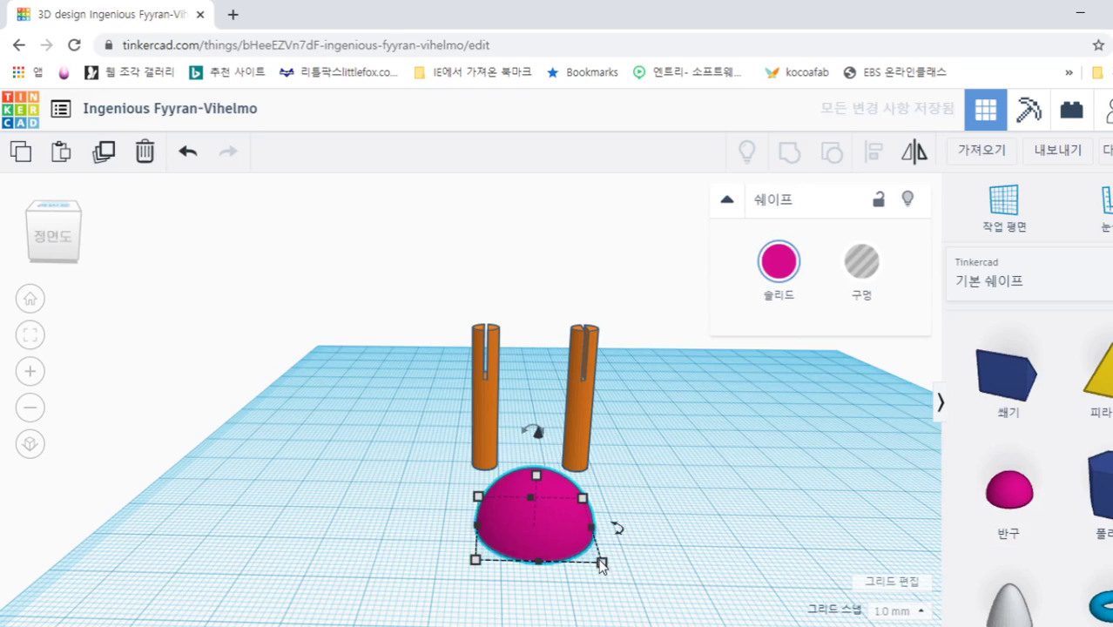
click(687, 526)
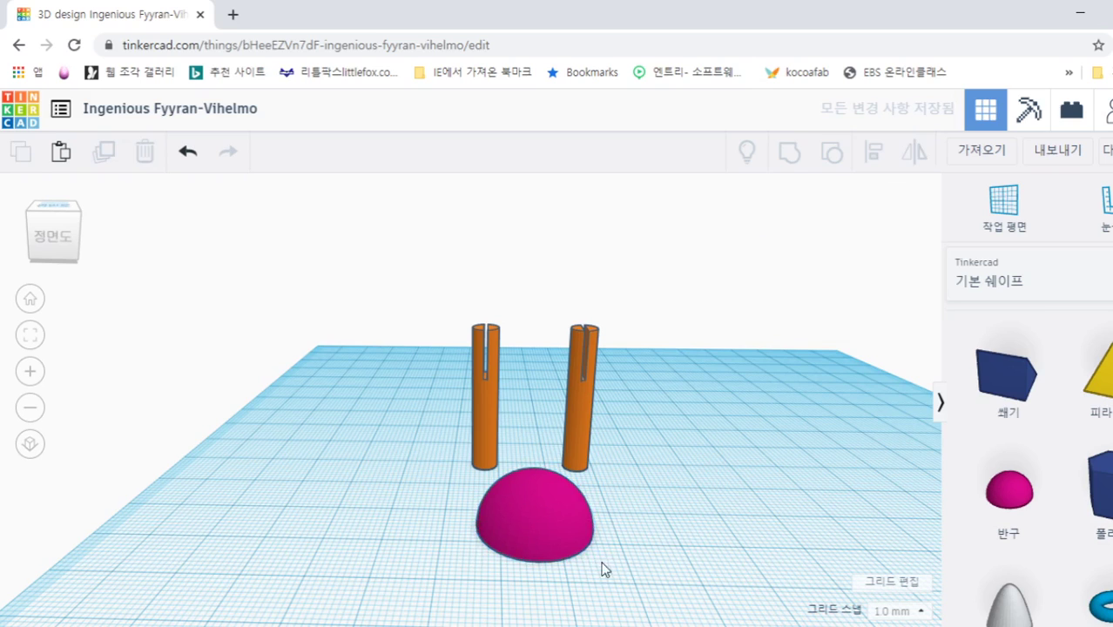
Set the half sphere's base length and width to 40 mm each
click(544, 525)
scroll(597, 569, down, 3)
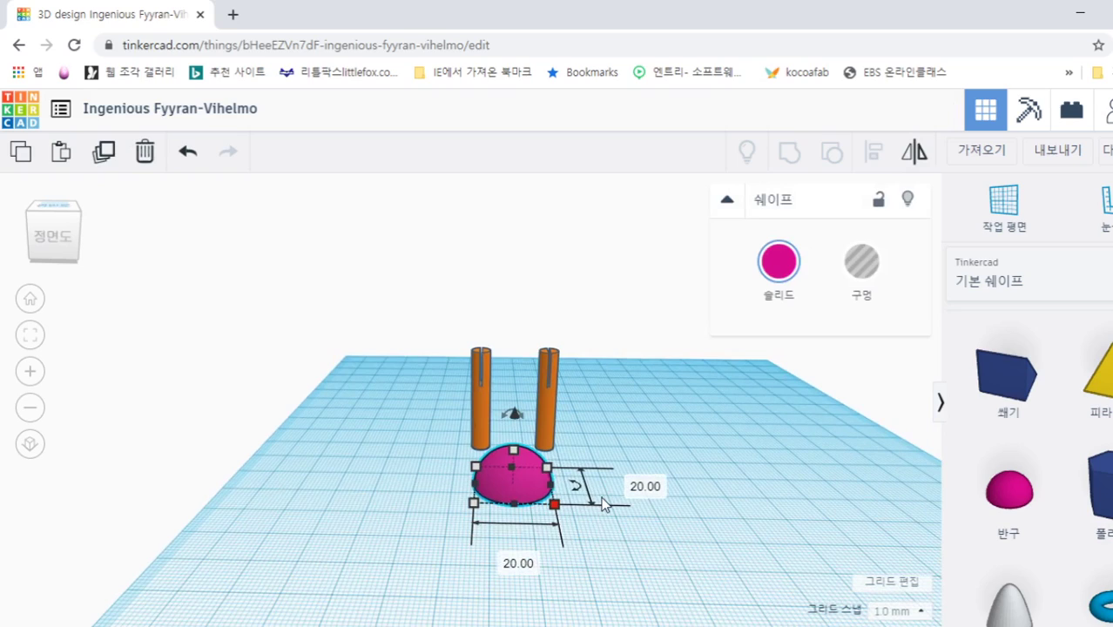
key(Tab)
text(40)
key(Tab)
text(40)
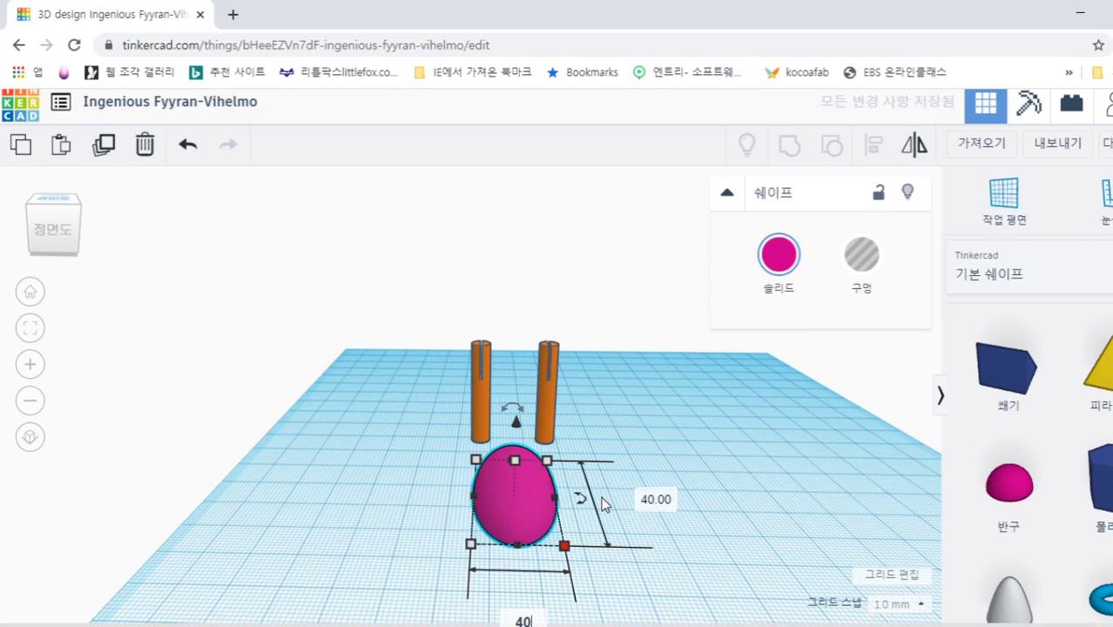
key(Return)
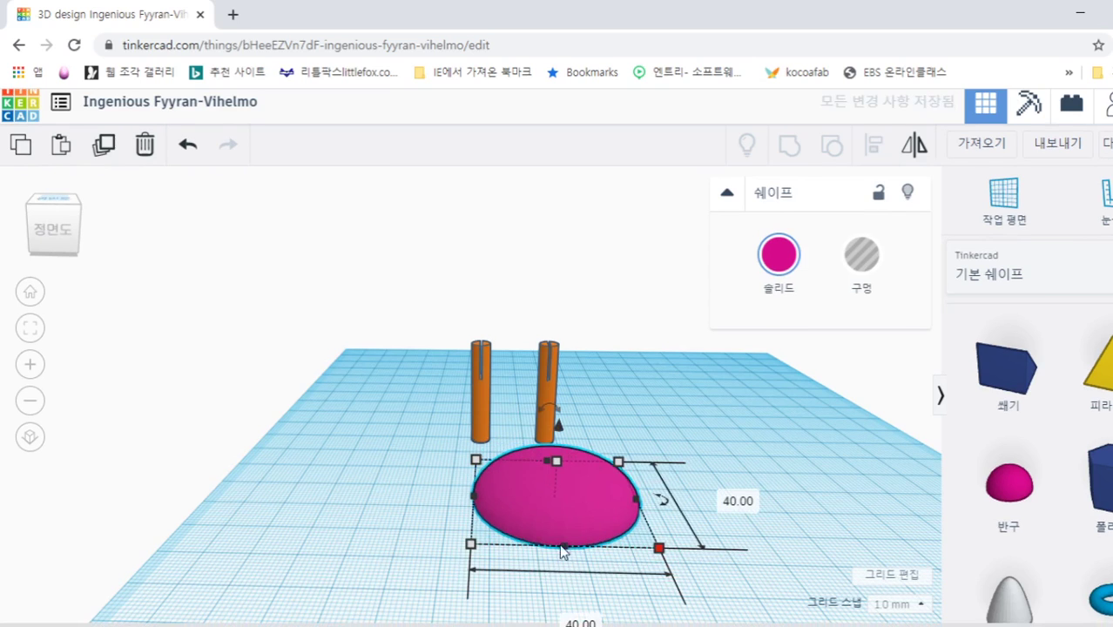
Set the half sphere's height to 15 mm and deselect it
right_drag(387, 535, 475, 531)
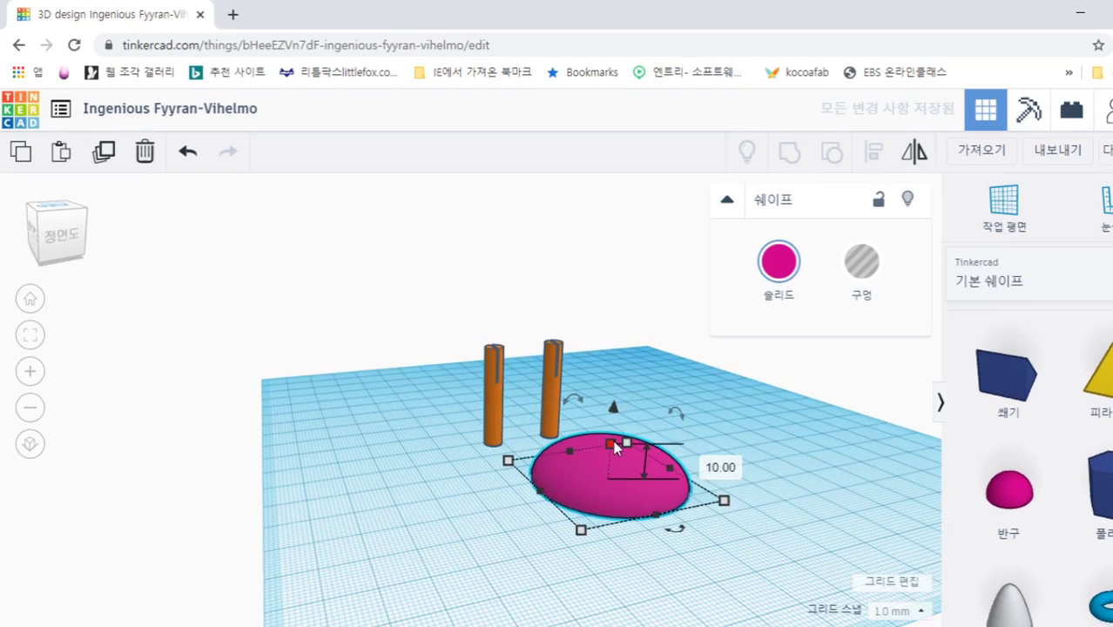
click(614, 442)
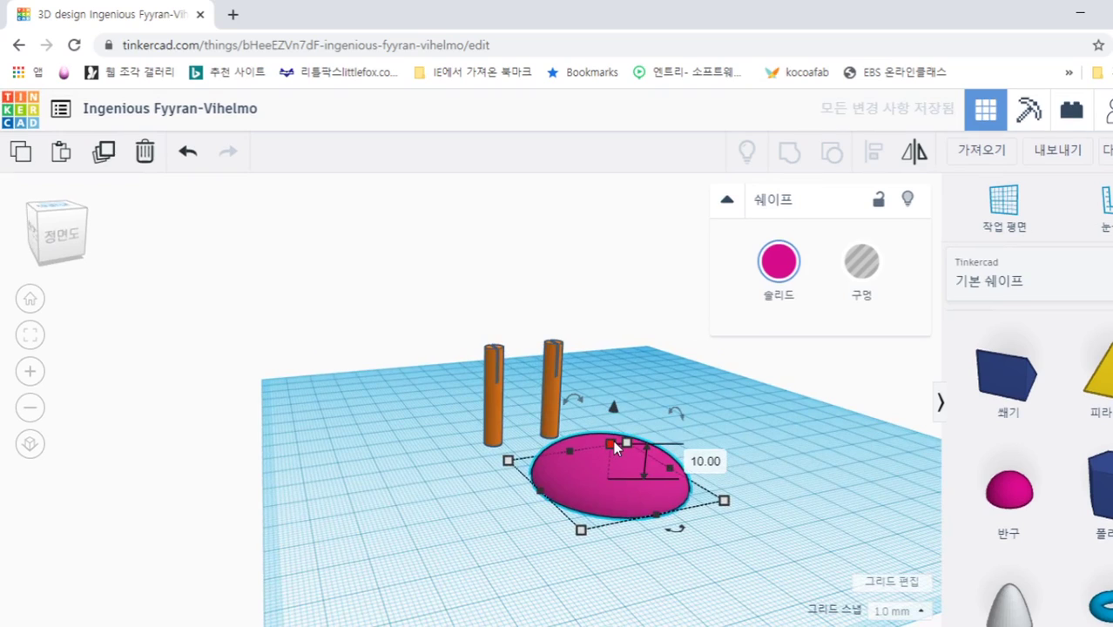
key(Tab)
text(15)
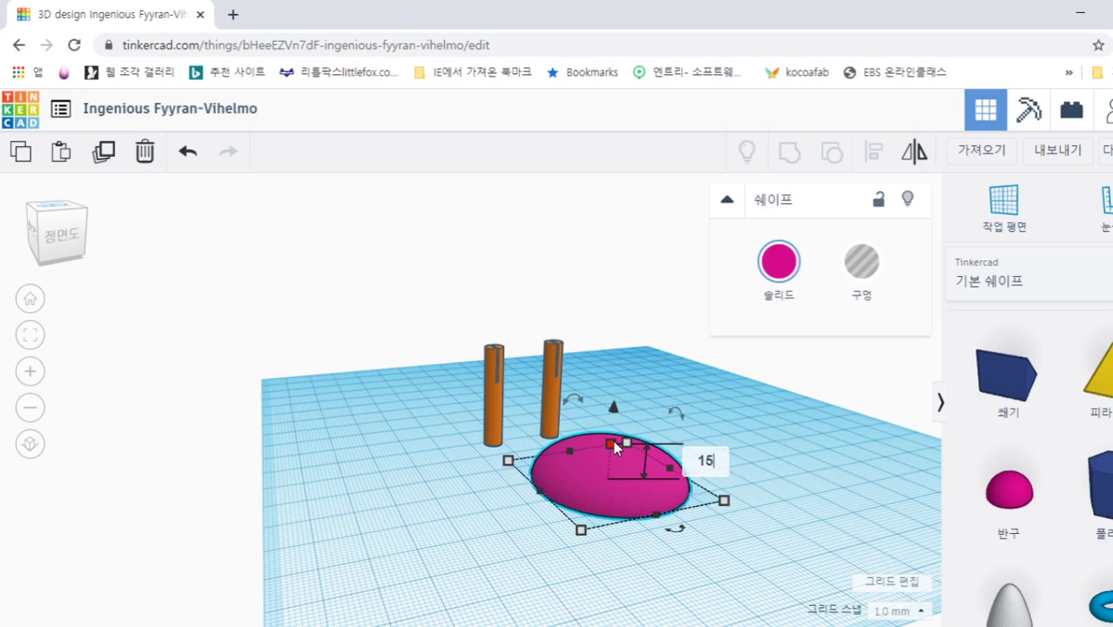
key(Return)
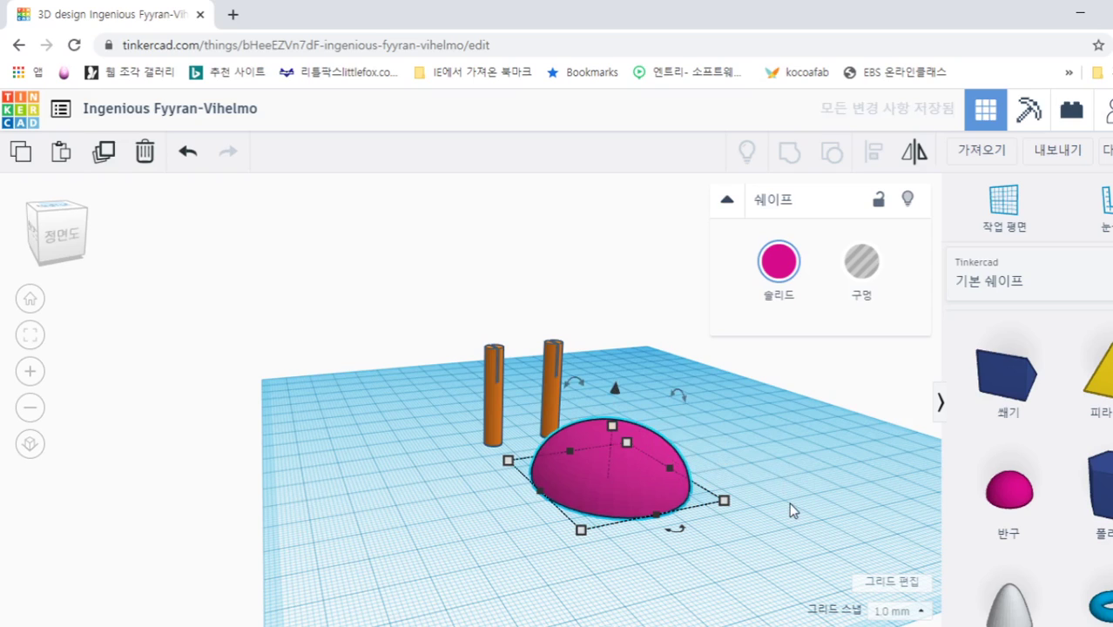
click(789, 502)
Mirror the half sphere vertically so its flat face points up, and deselect it
right_drag(802, 515, 630, 499)
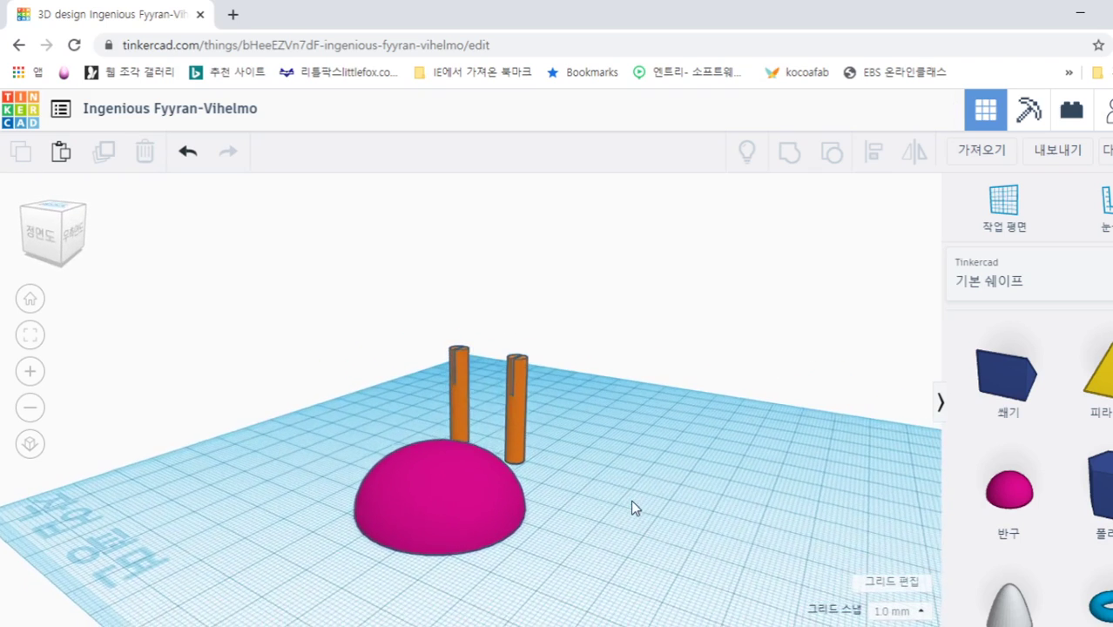
click(460, 503)
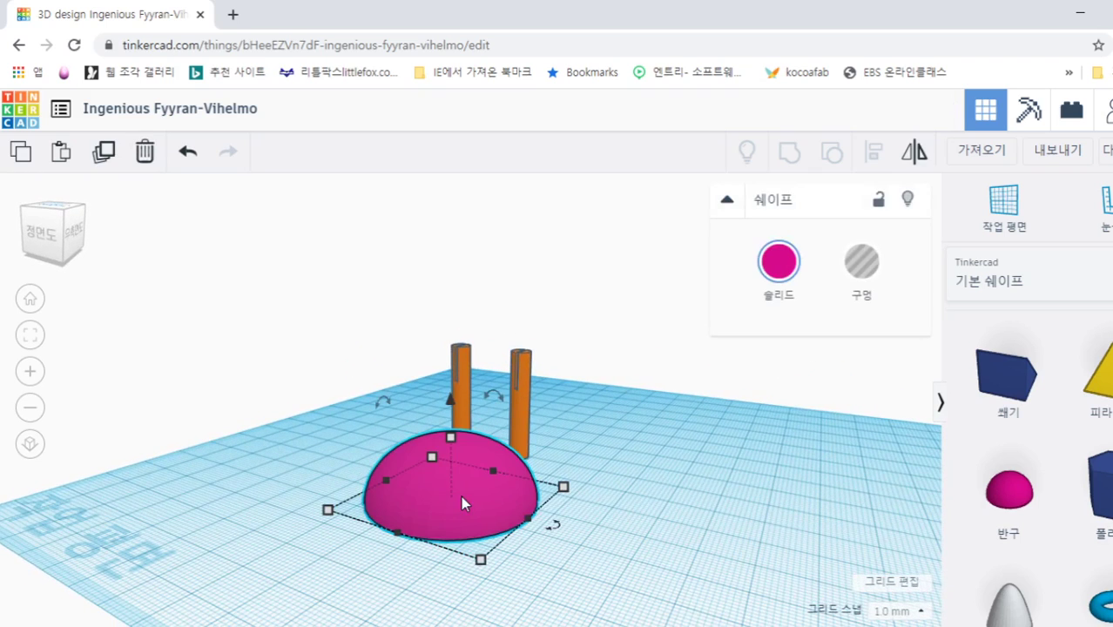
click(914, 155)
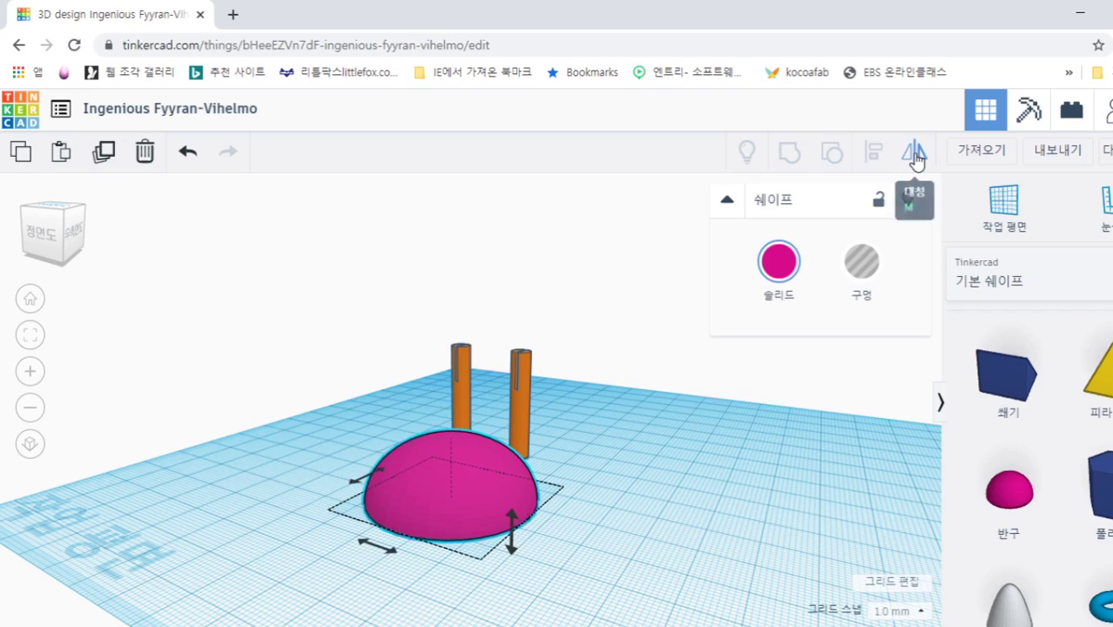
click(513, 532)
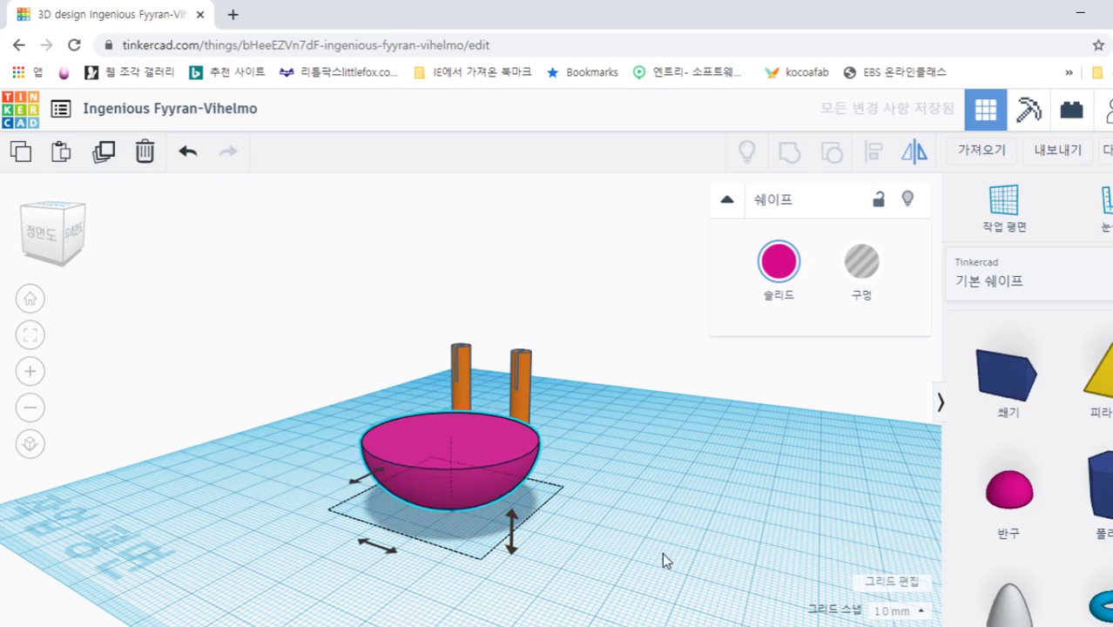
right_drag(662, 552, 738, 546)
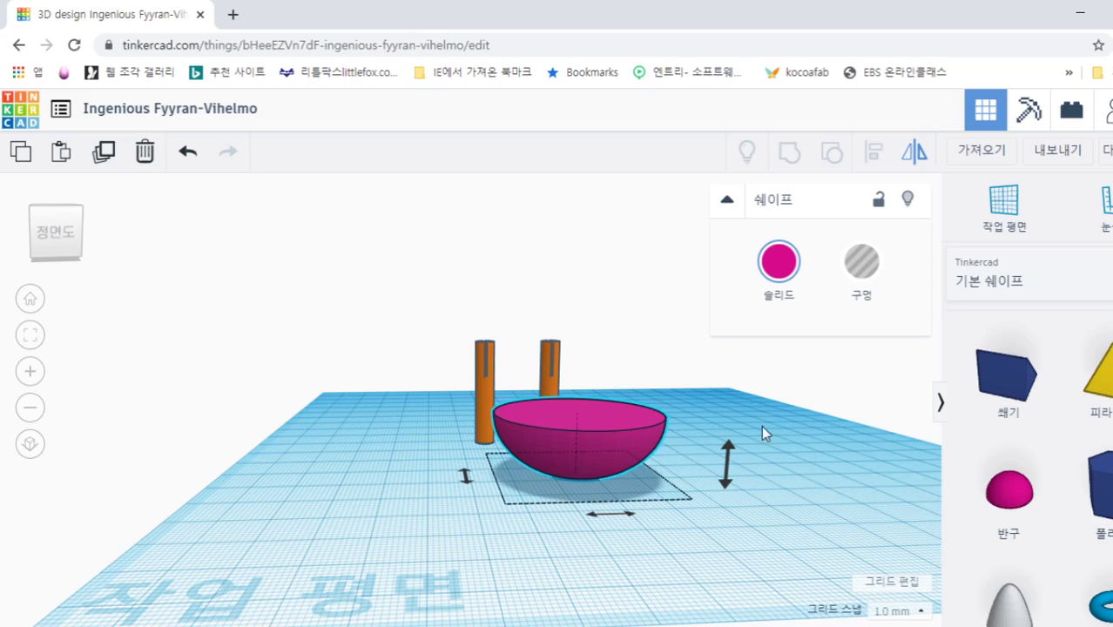
click(650, 571)
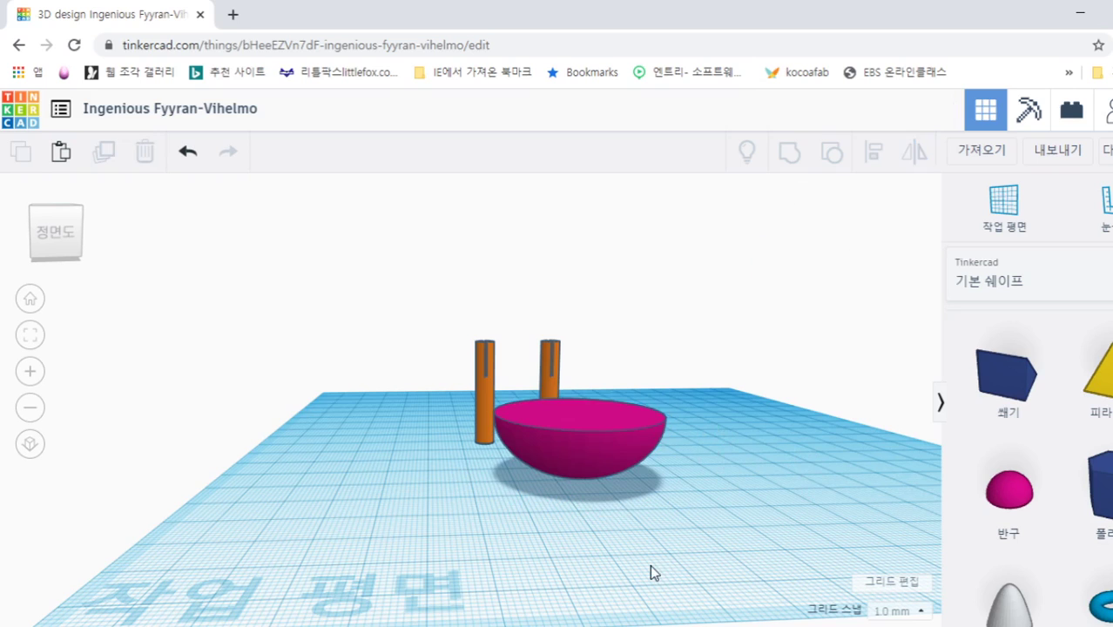
Align the prongs and the half sphere on their centres in both horizontal directions
right_drag(764, 499, 684, 533)
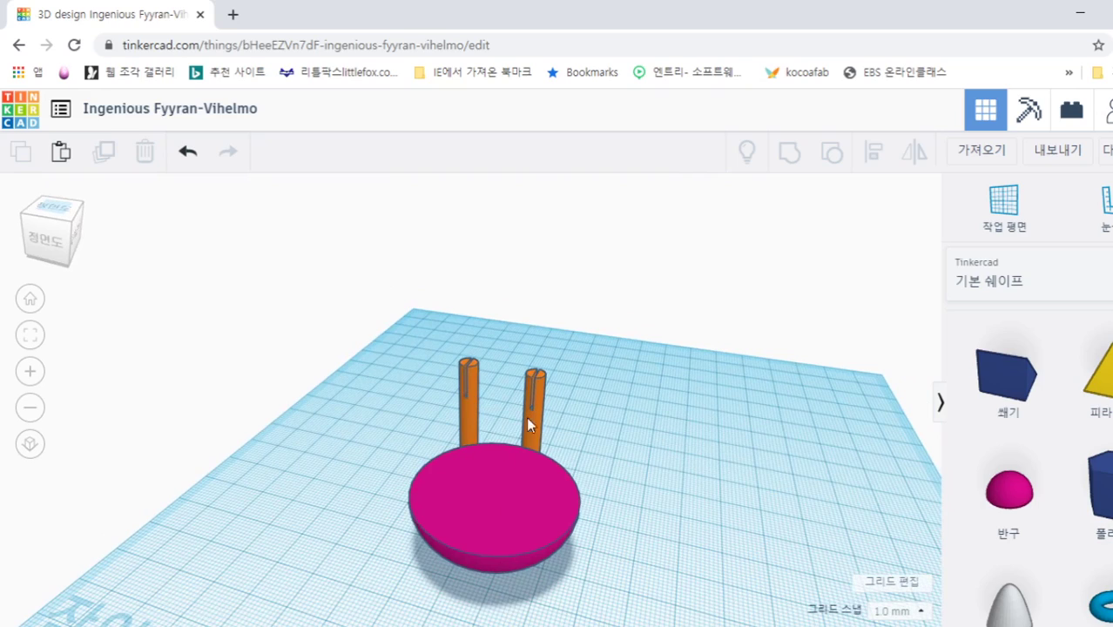
scroll(686, 474, down, 2)
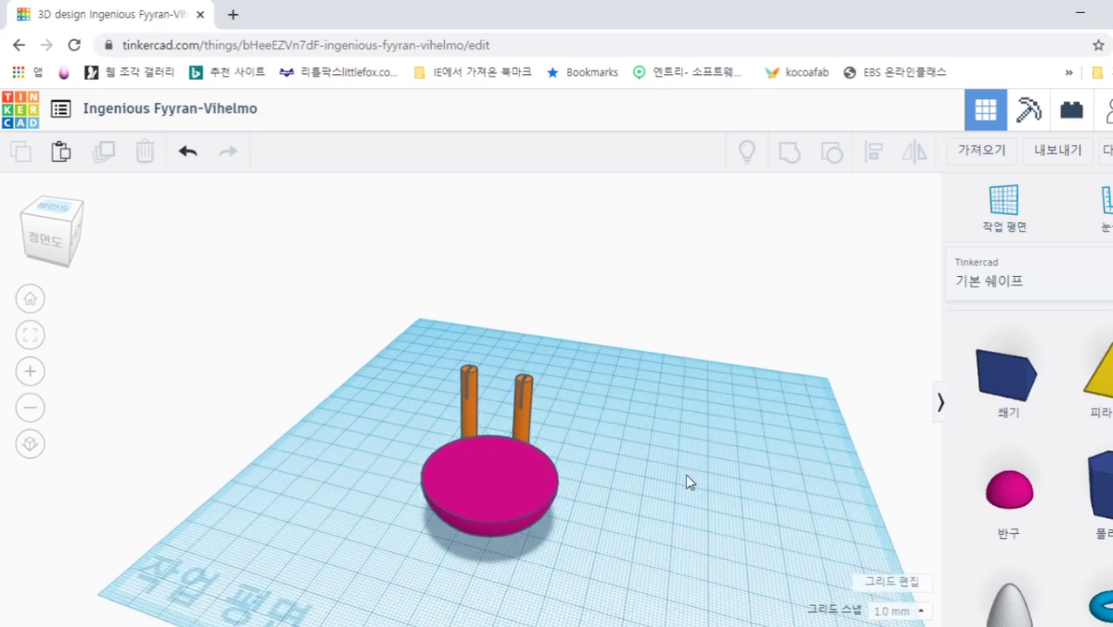
scroll(686, 474, down, 2)
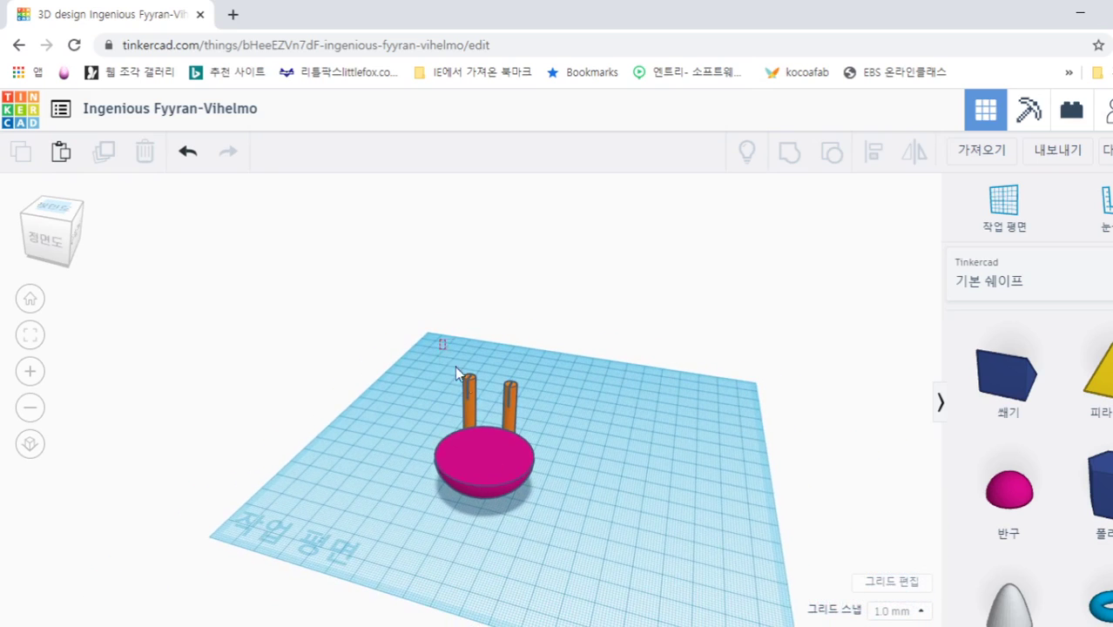
drag(438, 340, 540, 530)
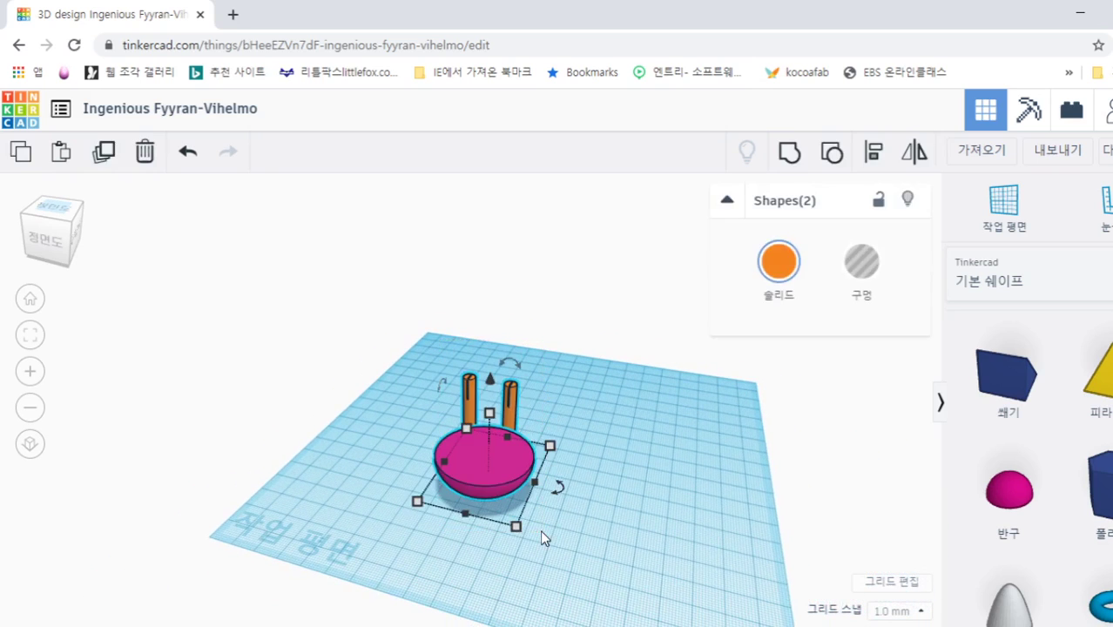
click(870, 154)
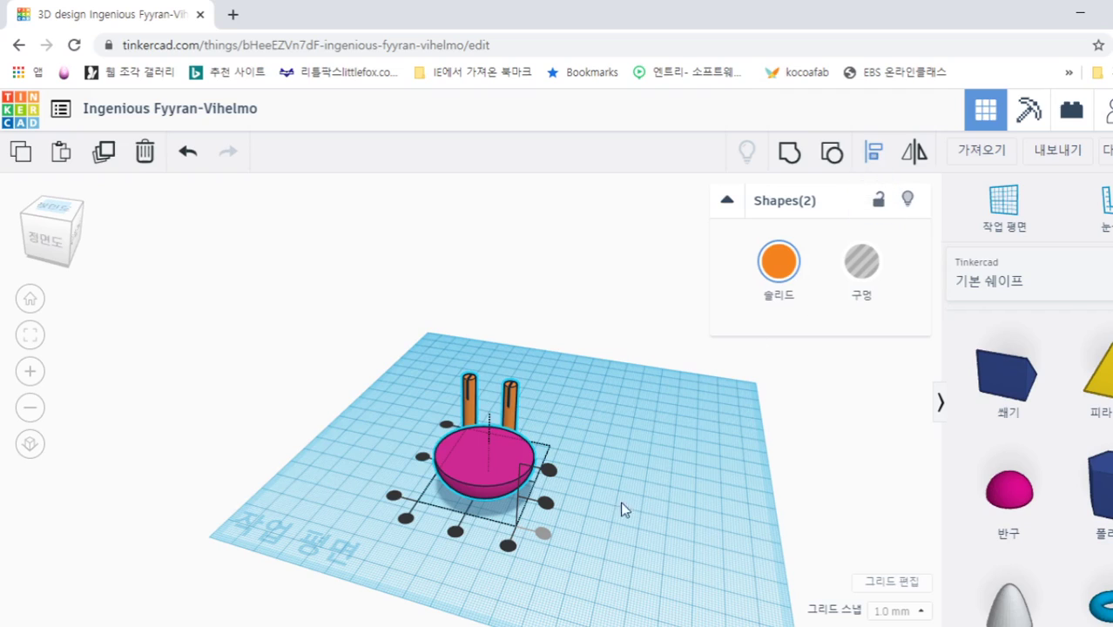
mouse_move(455, 532)
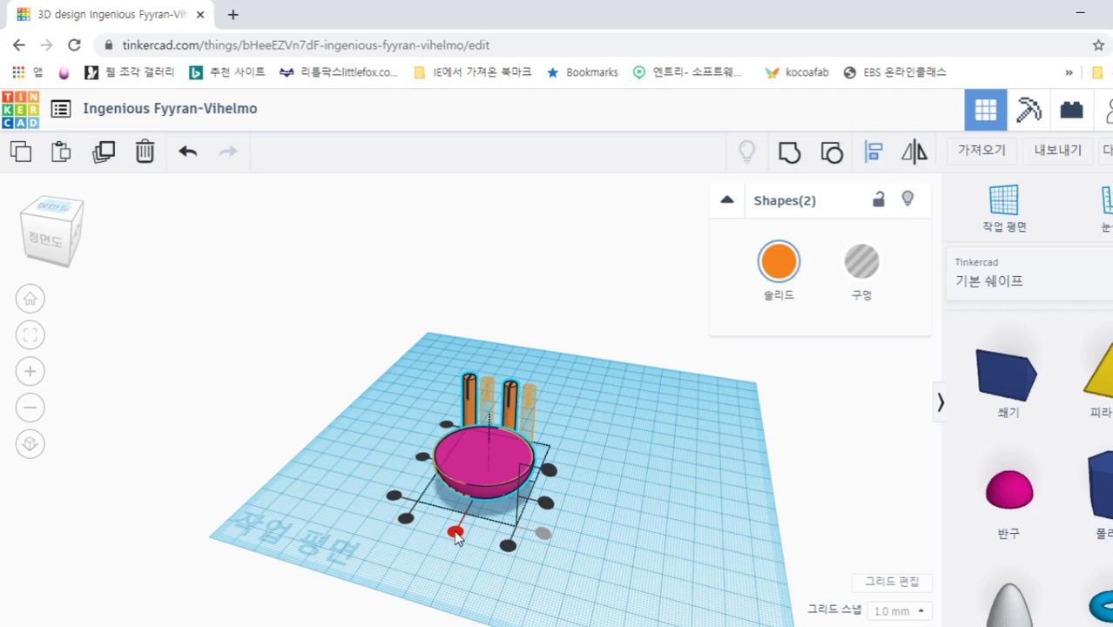
click(454, 532)
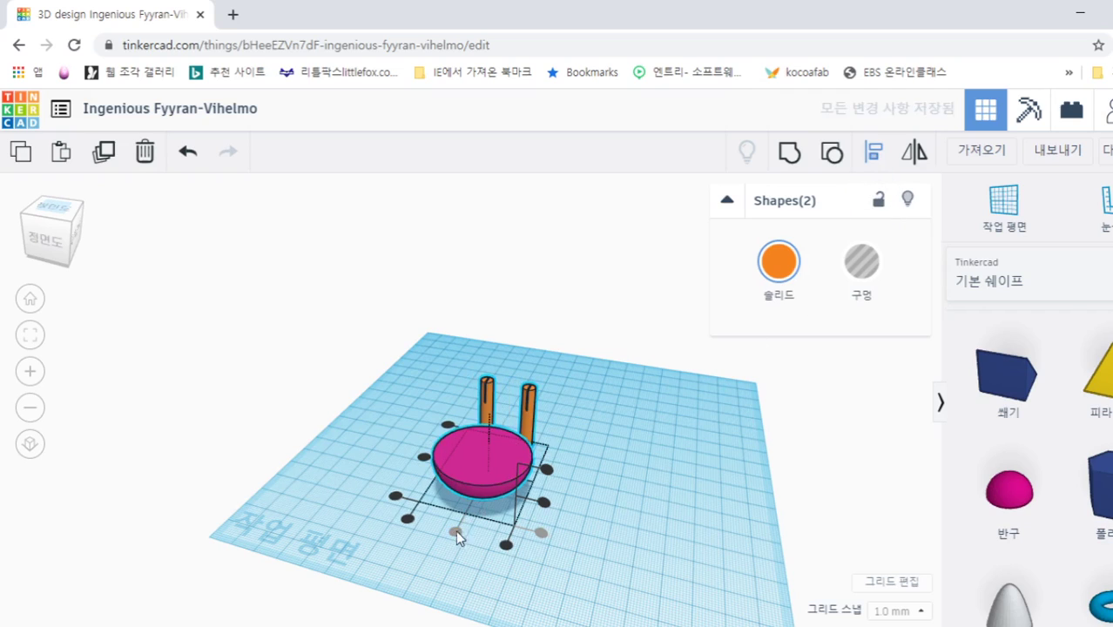
mouse_move(422, 459)
click(422, 458)
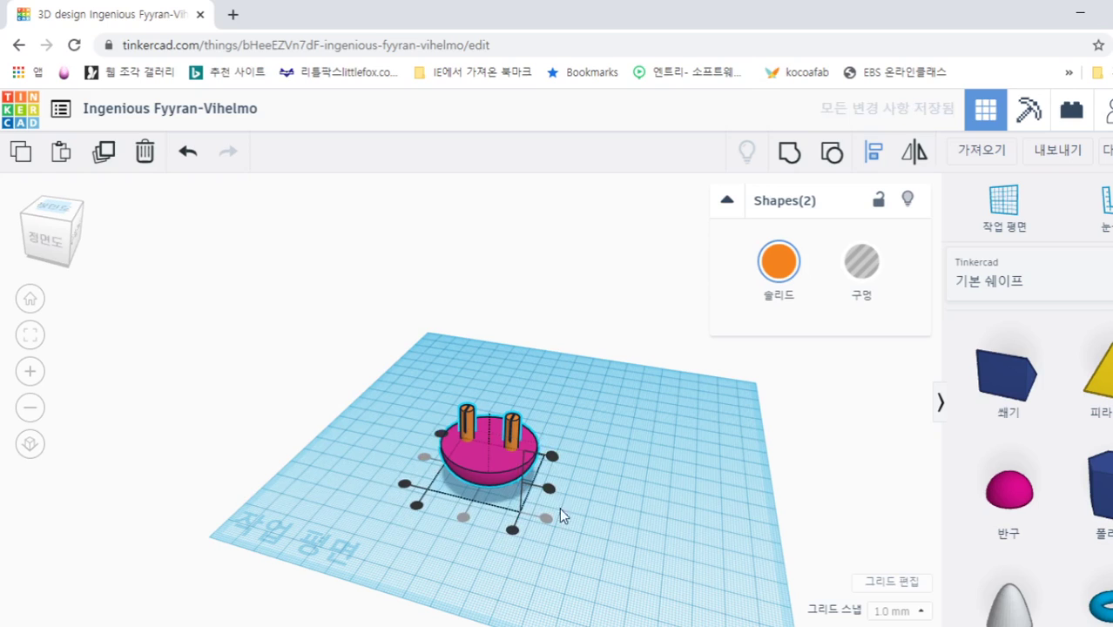
click(607, 523)
Raise the pair of prongs 15 mm above the workplane so they stand on the half sphere's flat face
right_drag(588, 545, 656, 535)
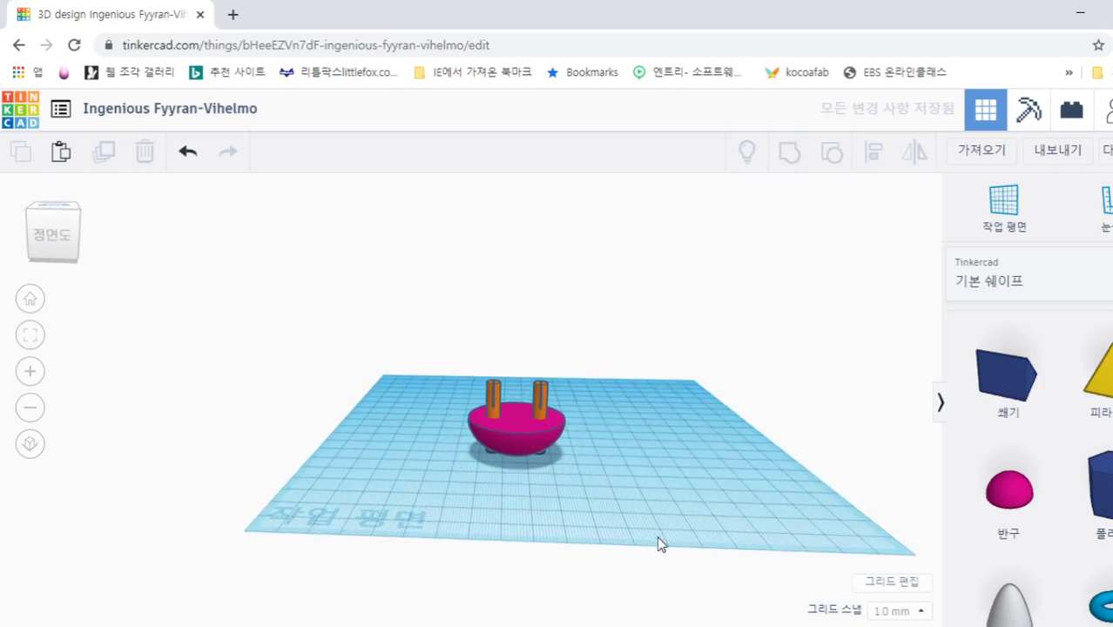
click(537, 402)
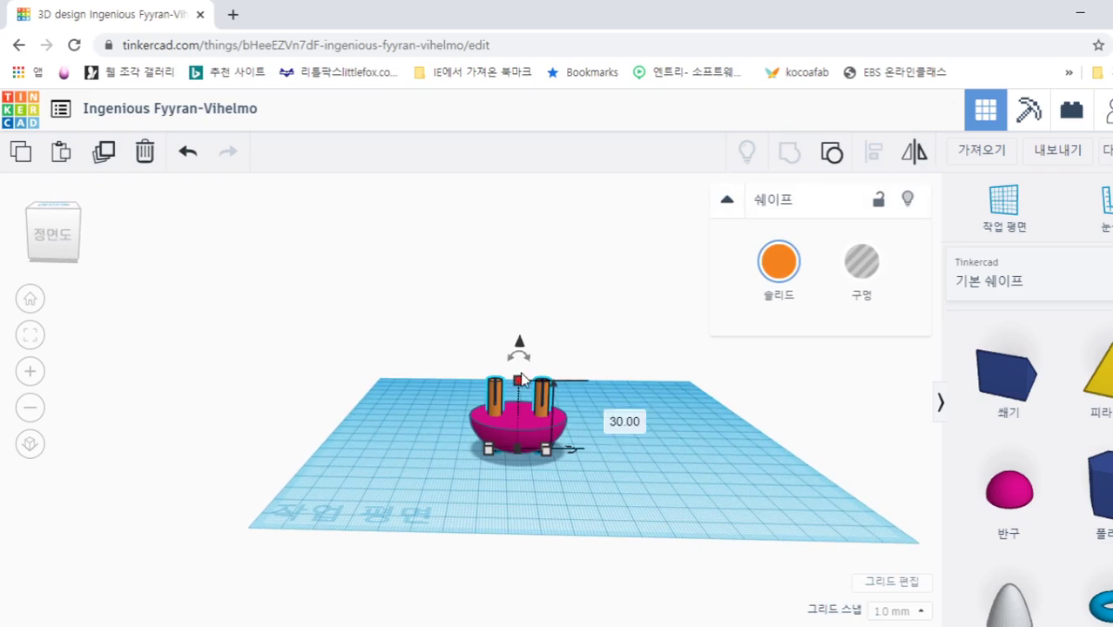
drag(519, 342, 530, 303)
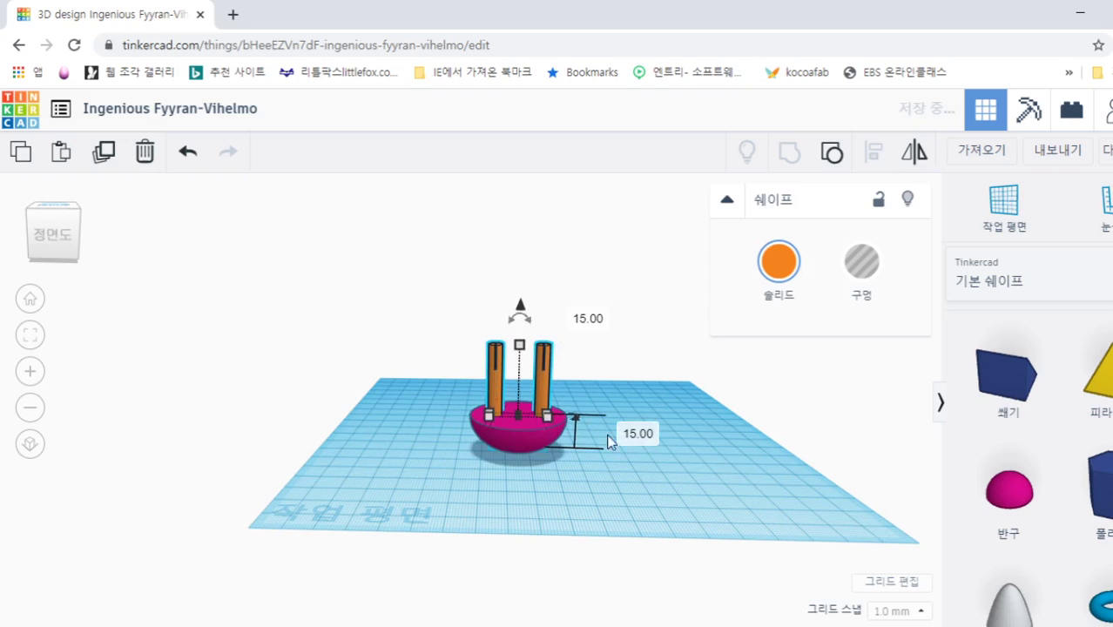
click(701, 491)
Group the prongs and the half sphere into a single shape
right_drag(701, 486, 517, 449)
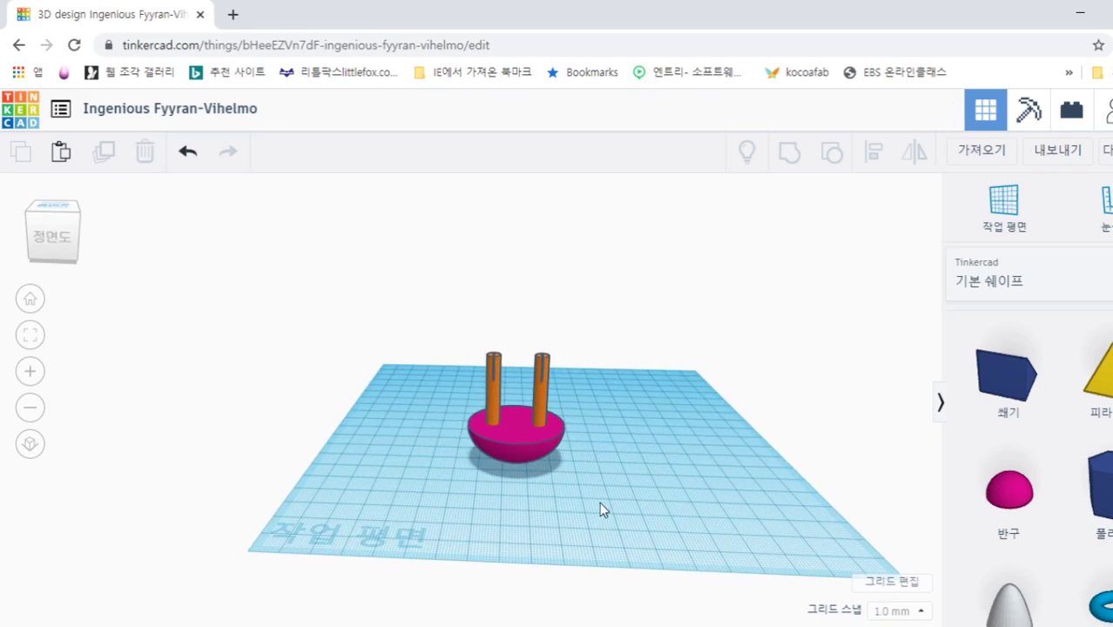
right_drag(611, 520, 641, 529)
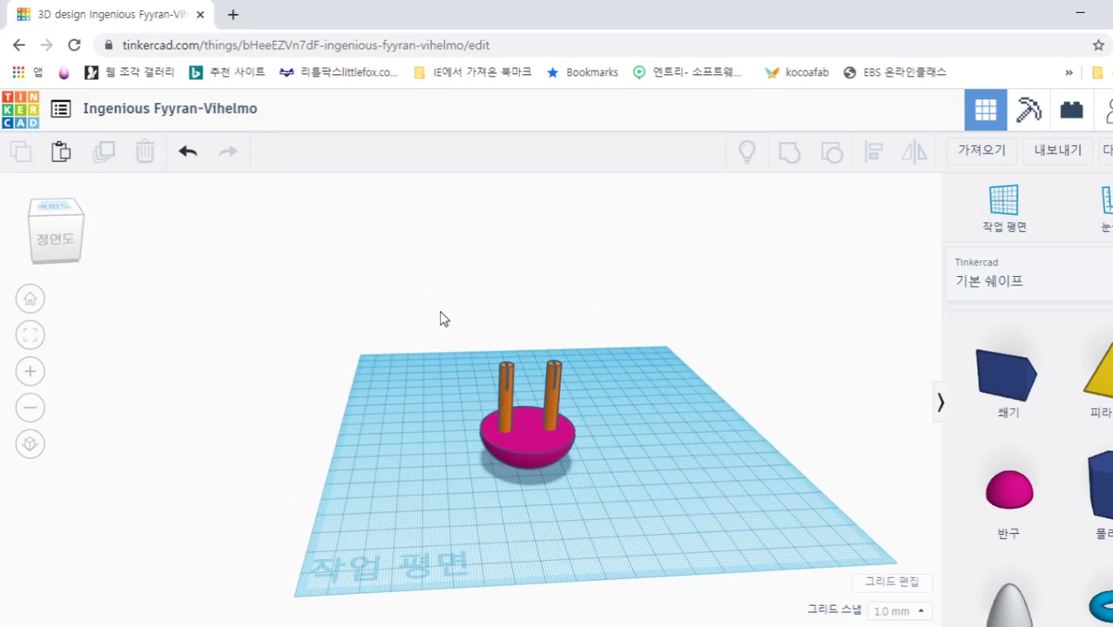
drag(440, 311, 623, 498)
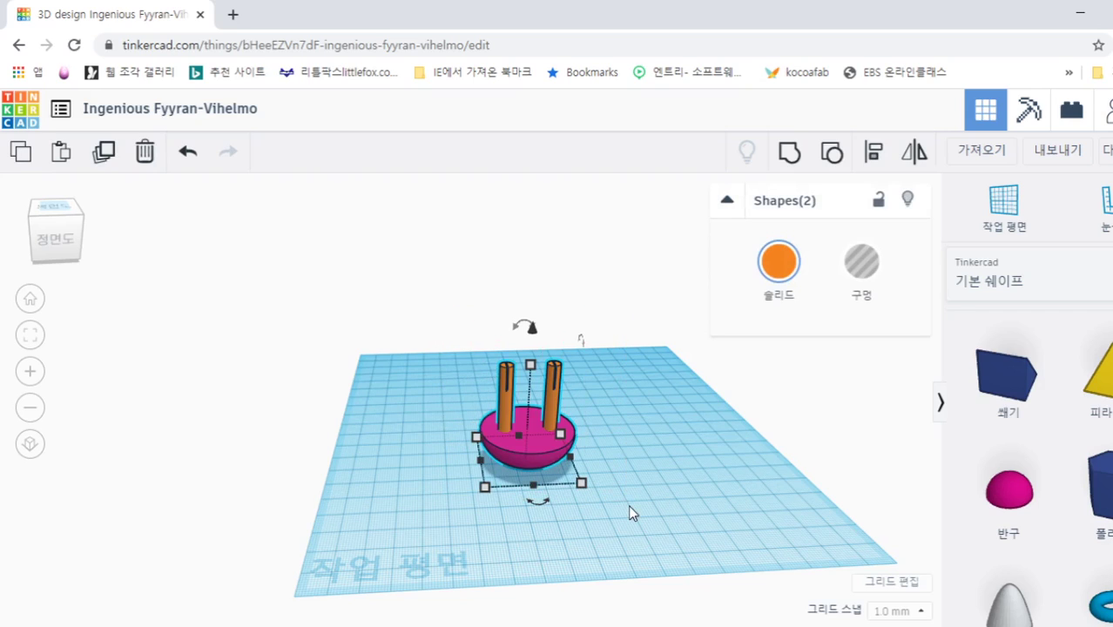
click(798, 162)
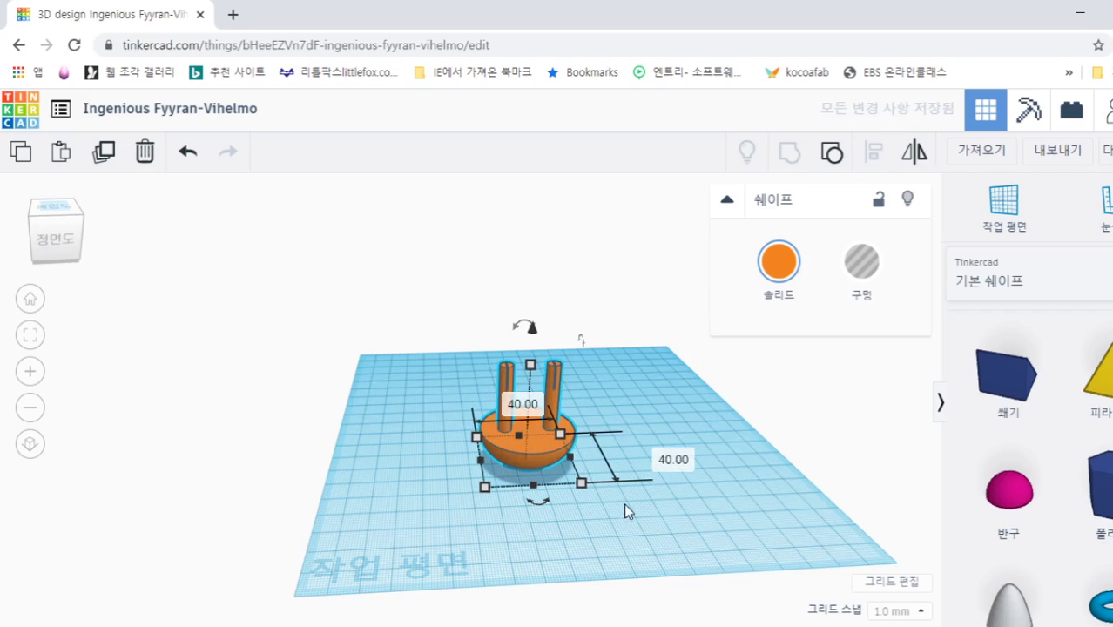
Mirror the grouped plug cover vertically so the dome faces up and the prongs point down
click(672, 529)
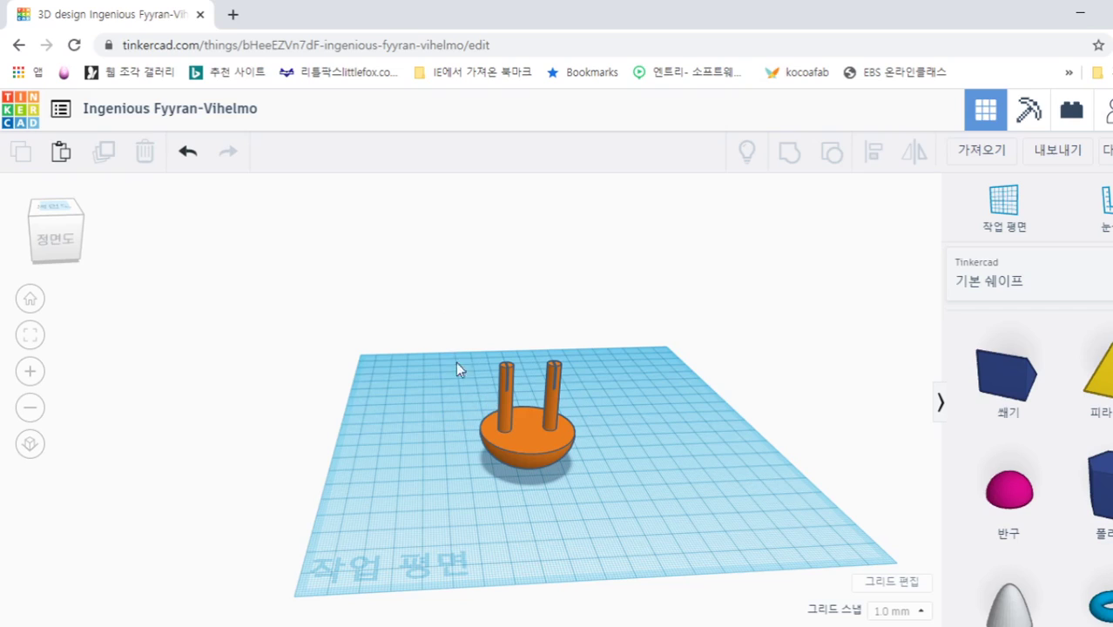
click(518, 435)
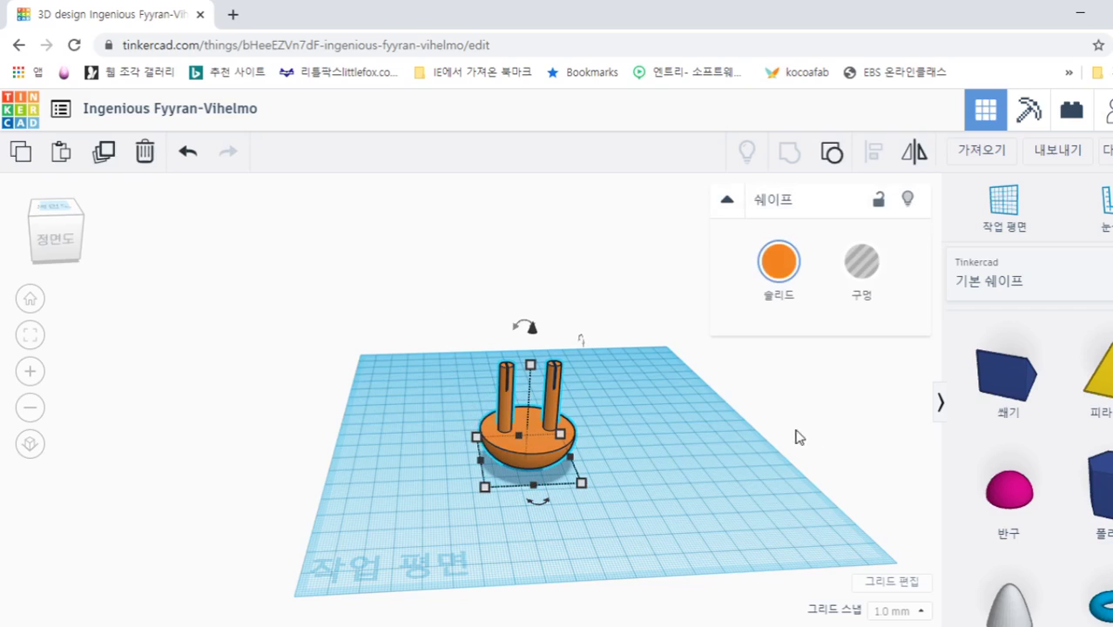
click(914, 155)
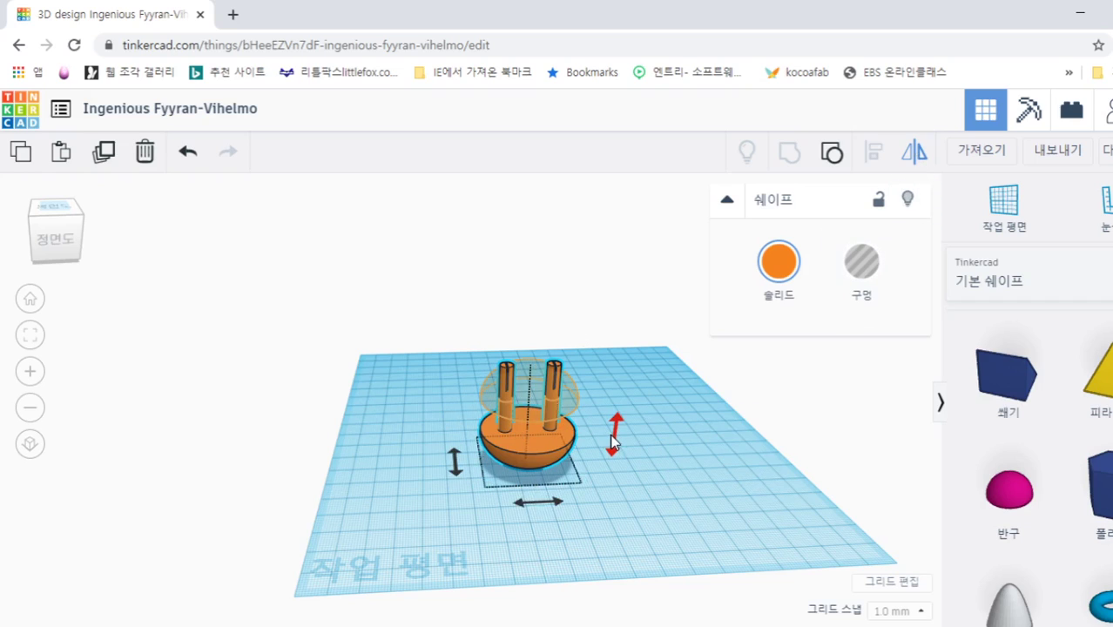
click(614, 442)
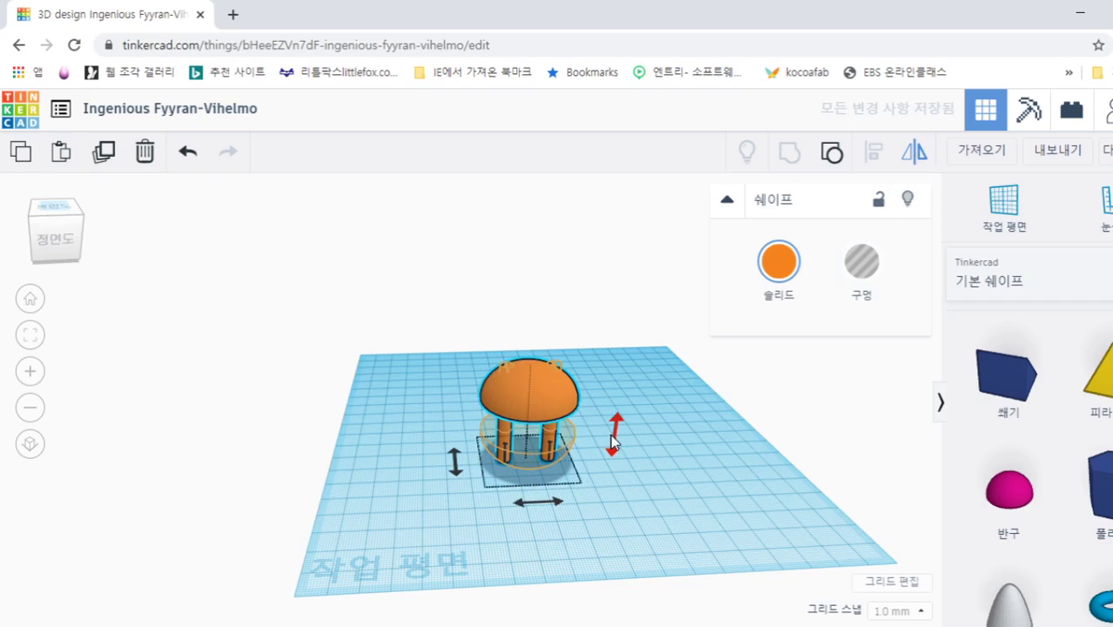
click(710, 527)
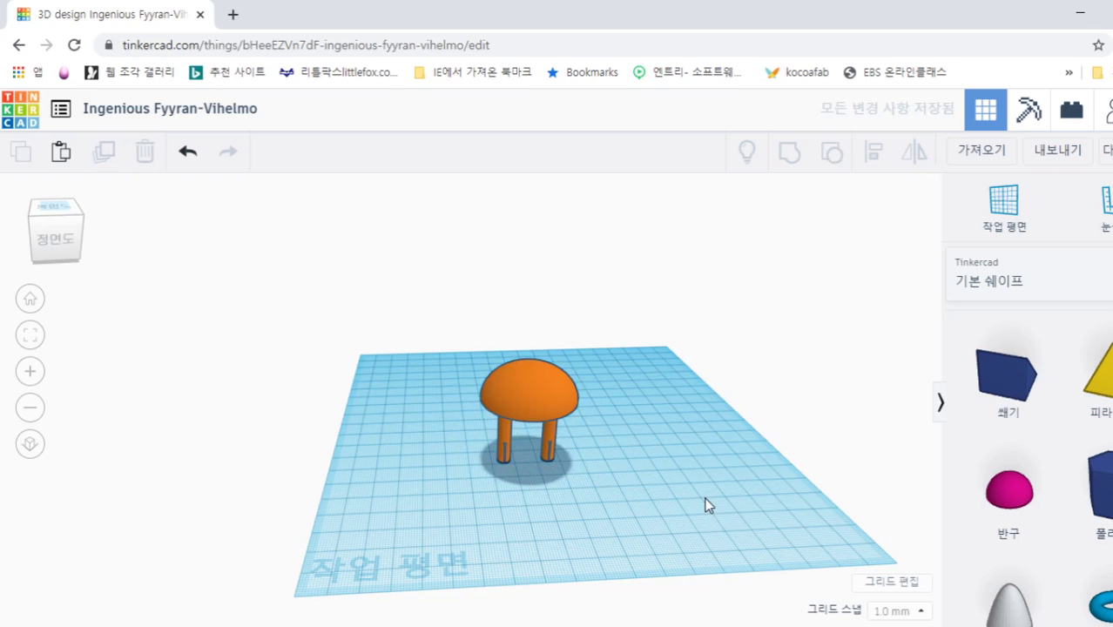
Place a new 20 mm wide, 10 mm high half sphere on the workplane beside the plug cover
right_drag(703, 504, 523, 405)
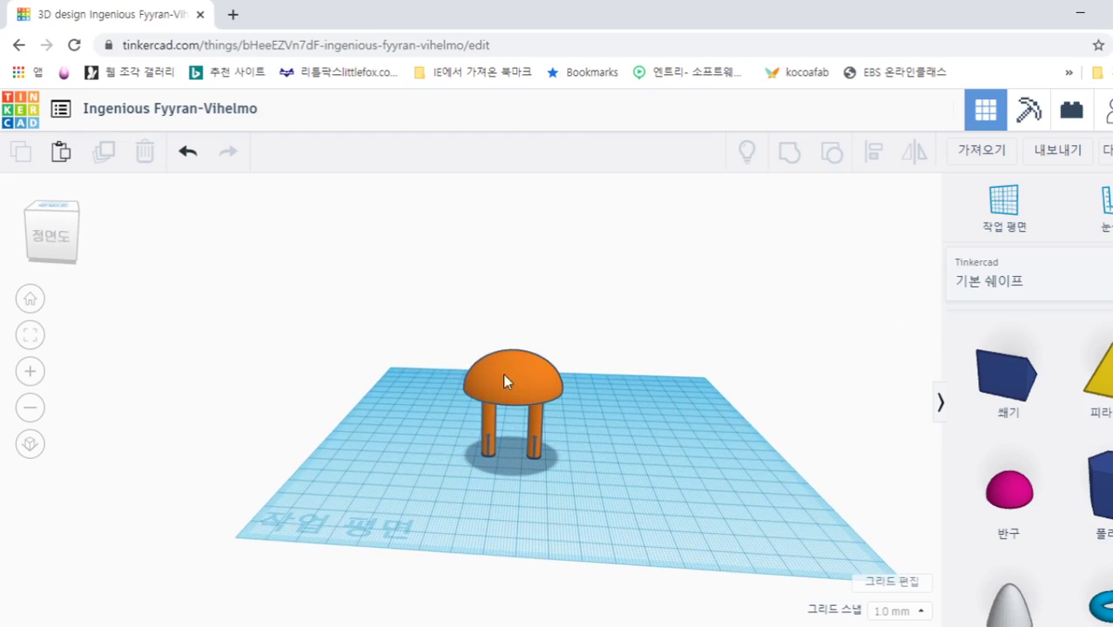
right_drag(733, 469, 690, 485)
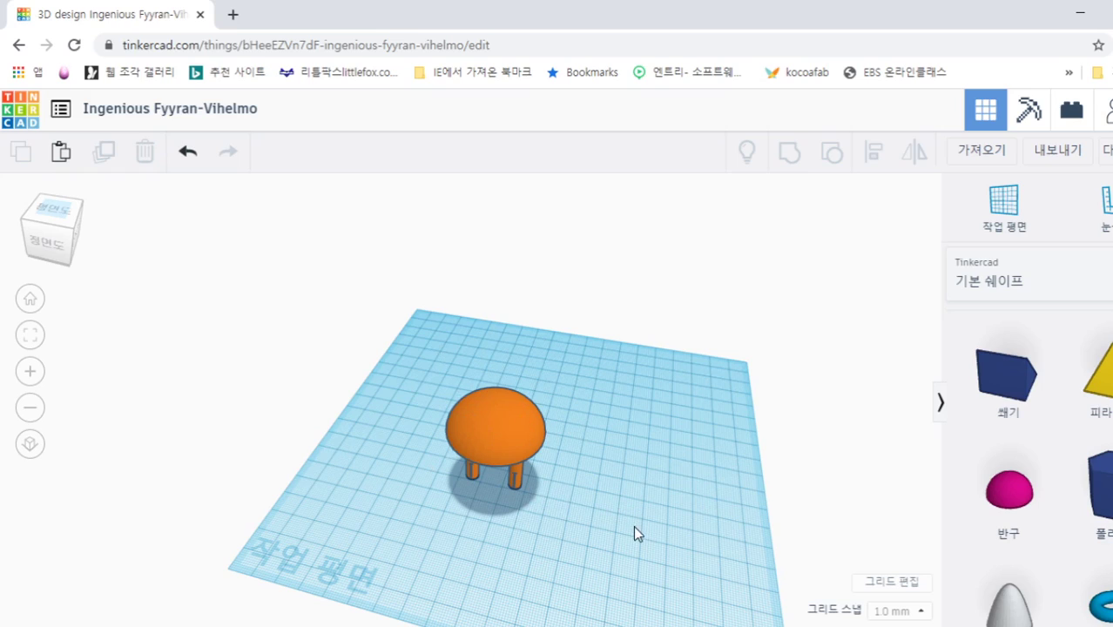
right_drag(635, 531, 731, 505)
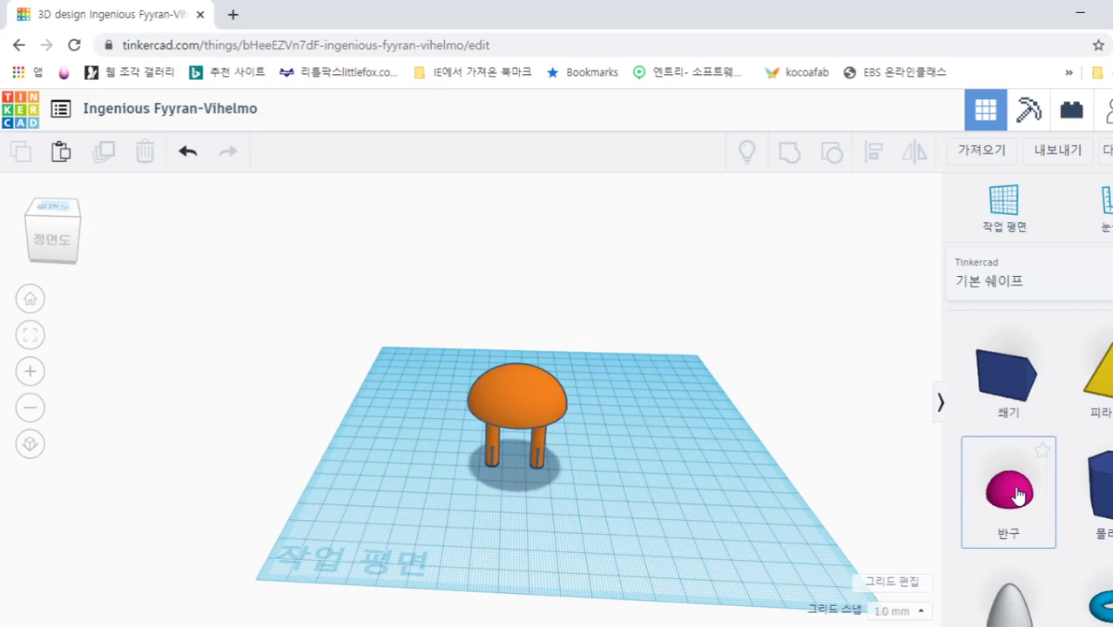
drag(1013, 491, 632, 475)
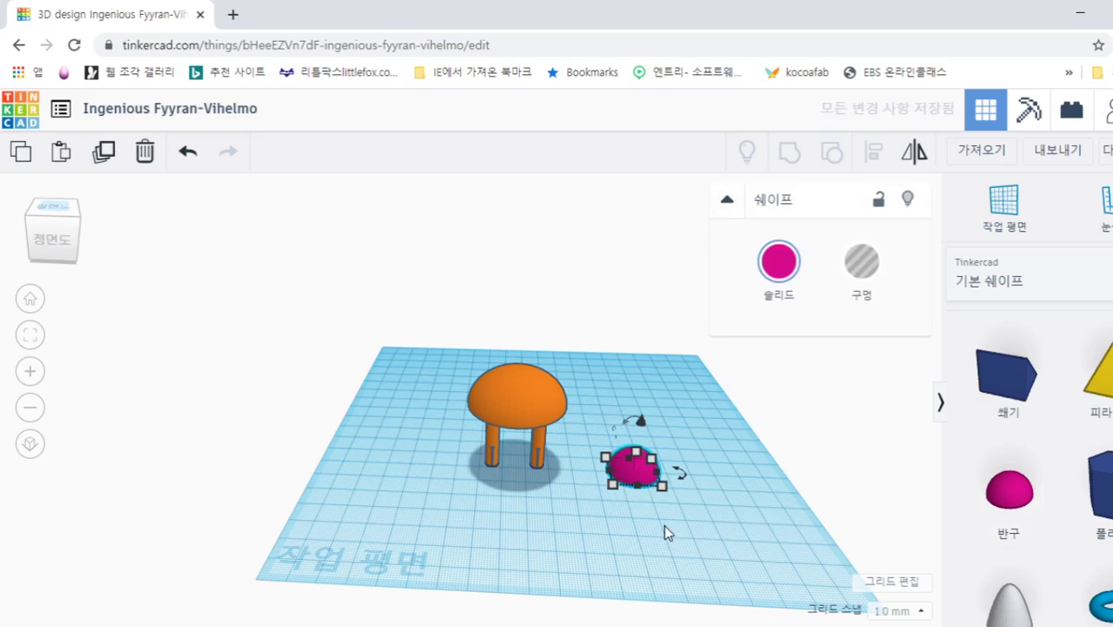
click(664, 525)
click(653, 483)
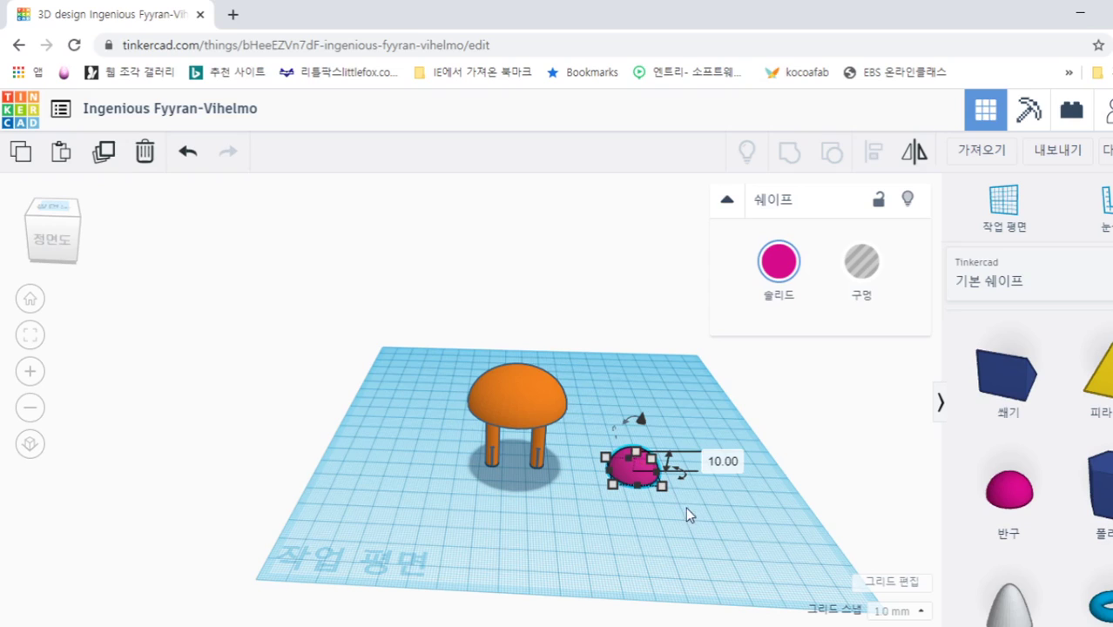
click(644, 542)
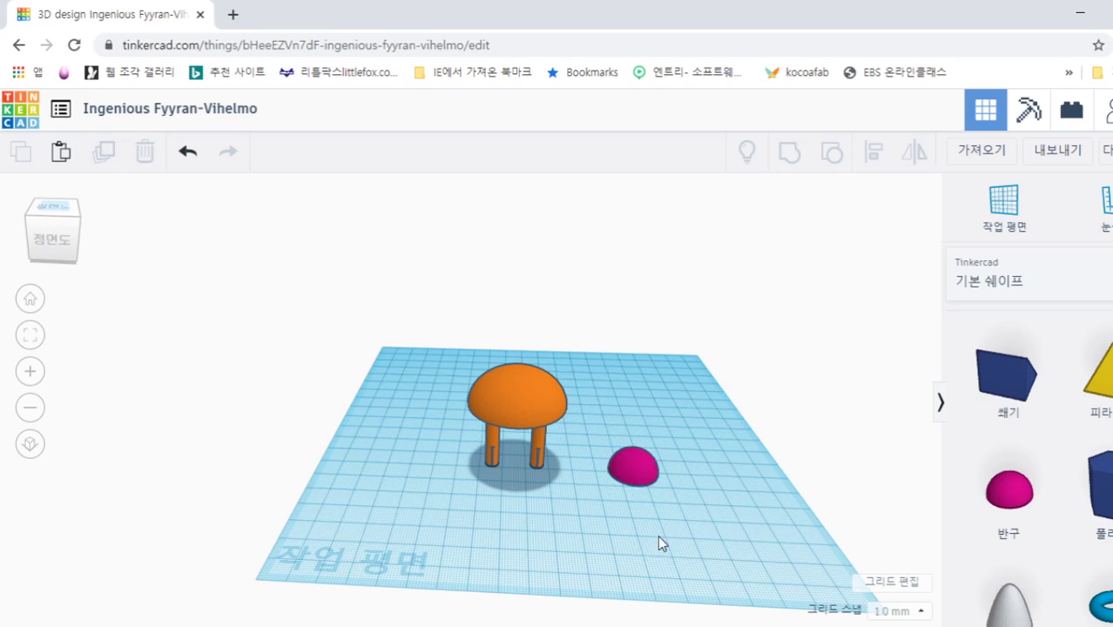
Rotate the pink half sphere a quarter turn onto its side so its flat face stands vertical, with the dome facing the plug
click(643, 471)
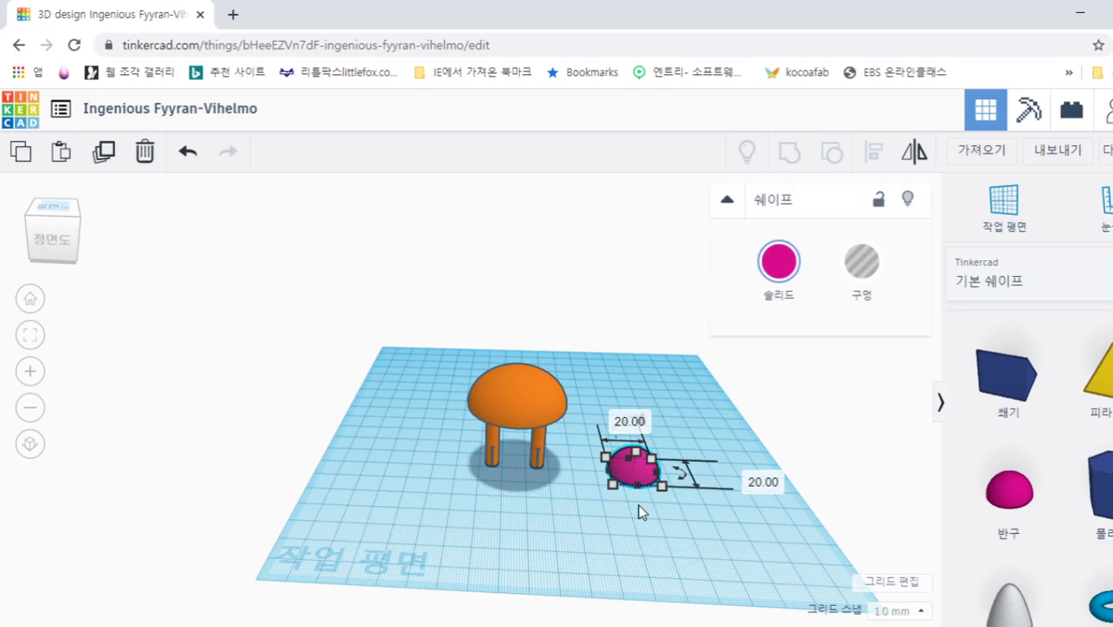
scroll(638, 511, up, 2)
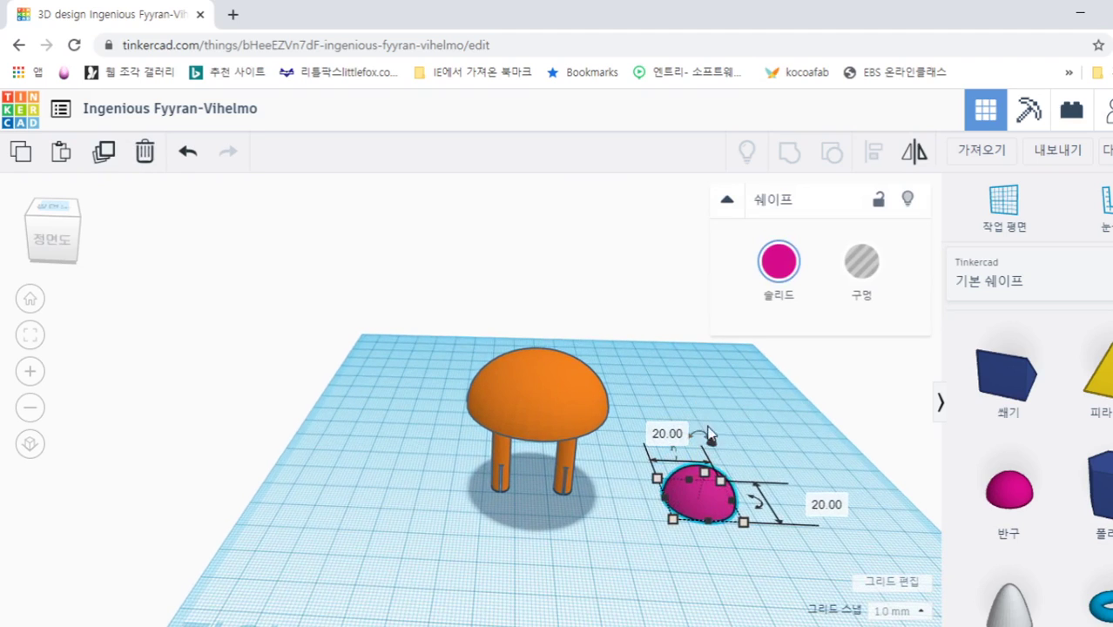
drag(710, 436, 704, 437)
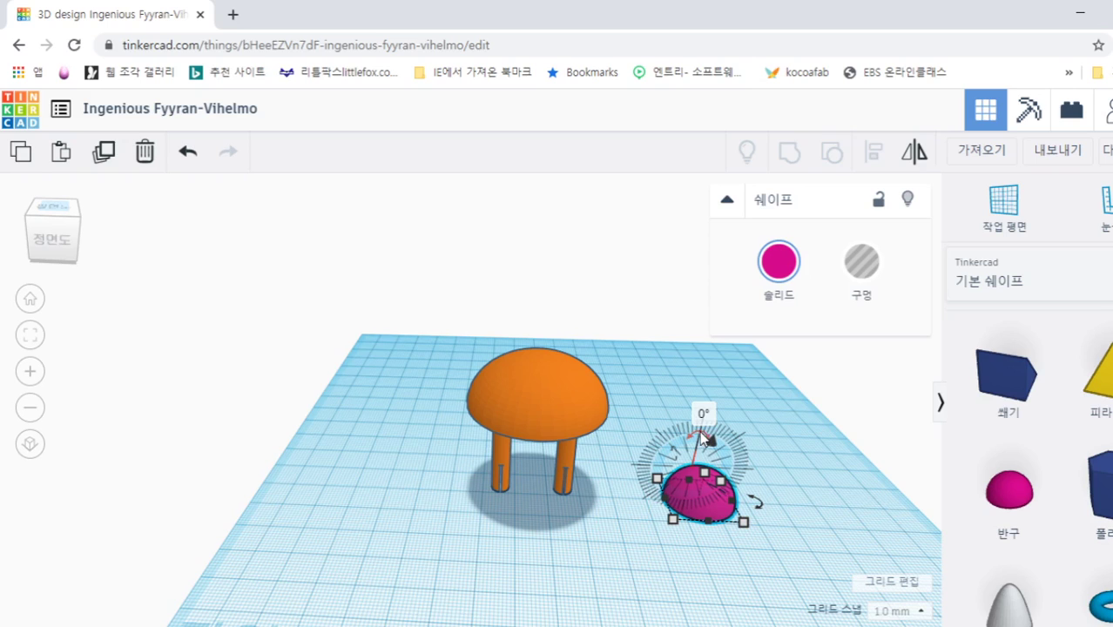
mouse_move(774, 537)
right_down()
mouse_move(787, 541)
mouse_move(765, 528)
right_up()
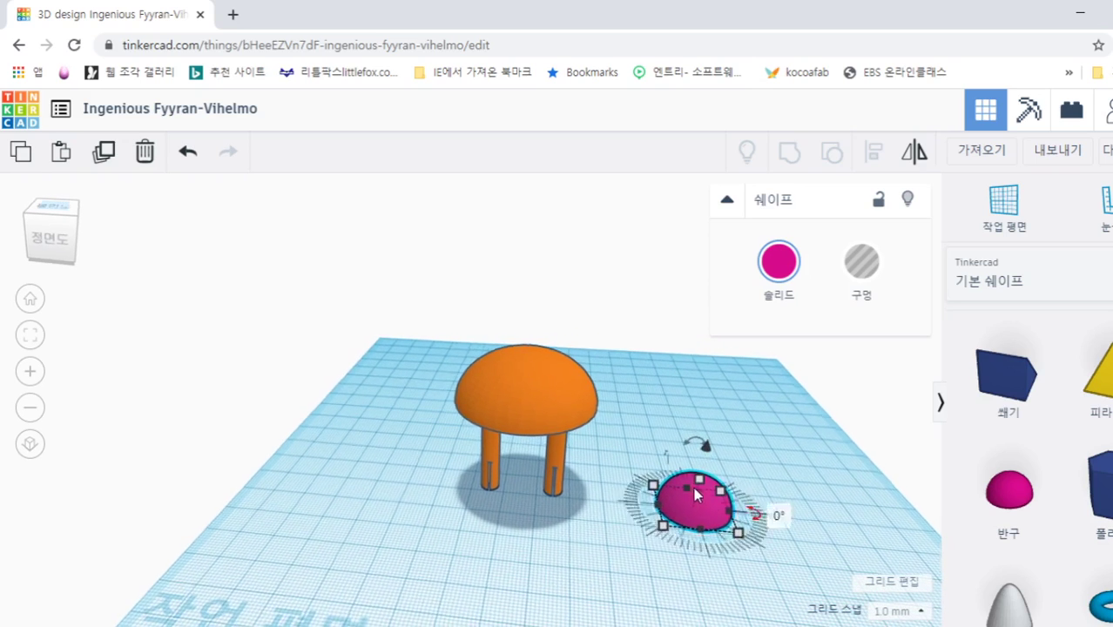
drag(702, 444, 661, 472)
click(675, 548)
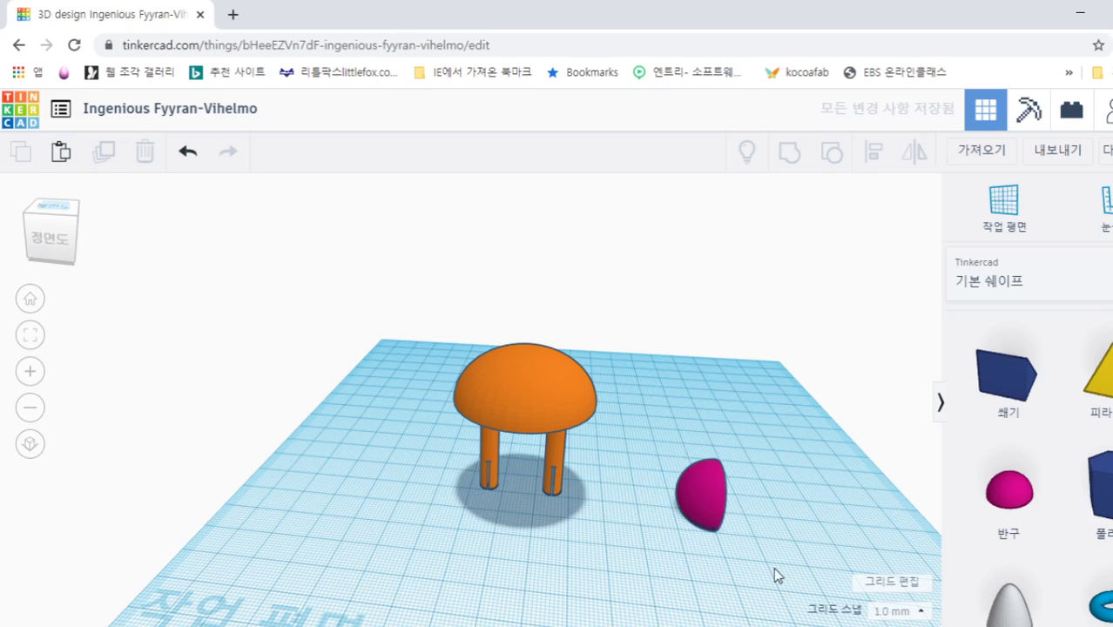
Duplicate the upright pink half sphere and rotate the copy 180° so its dome faces the opposite way
middle_drag(745, 566, 534, 432)
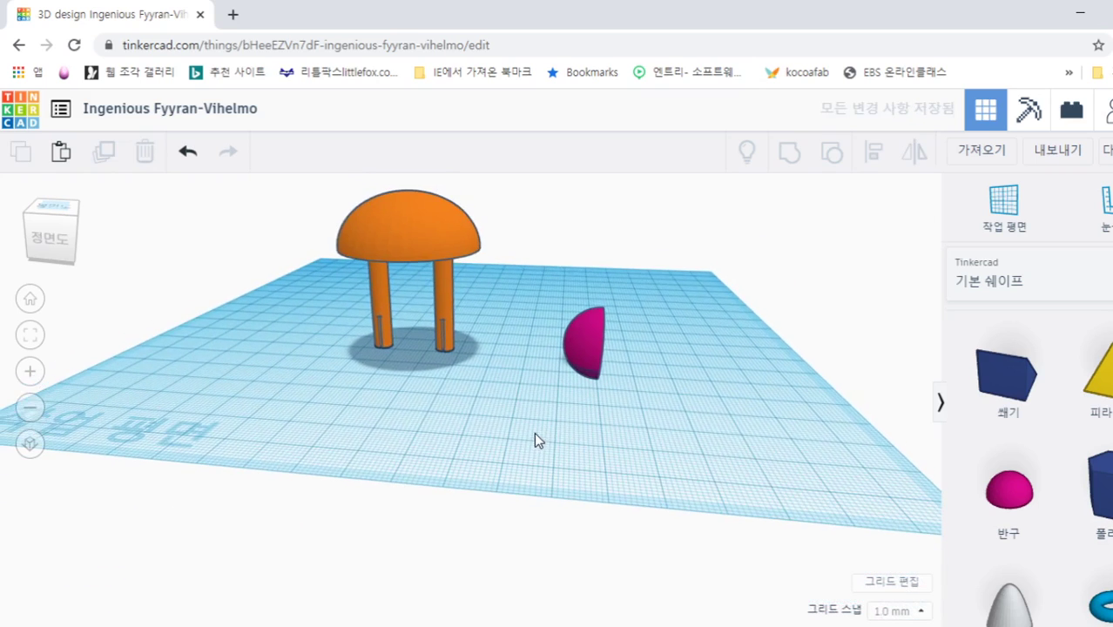
click(64, 217)
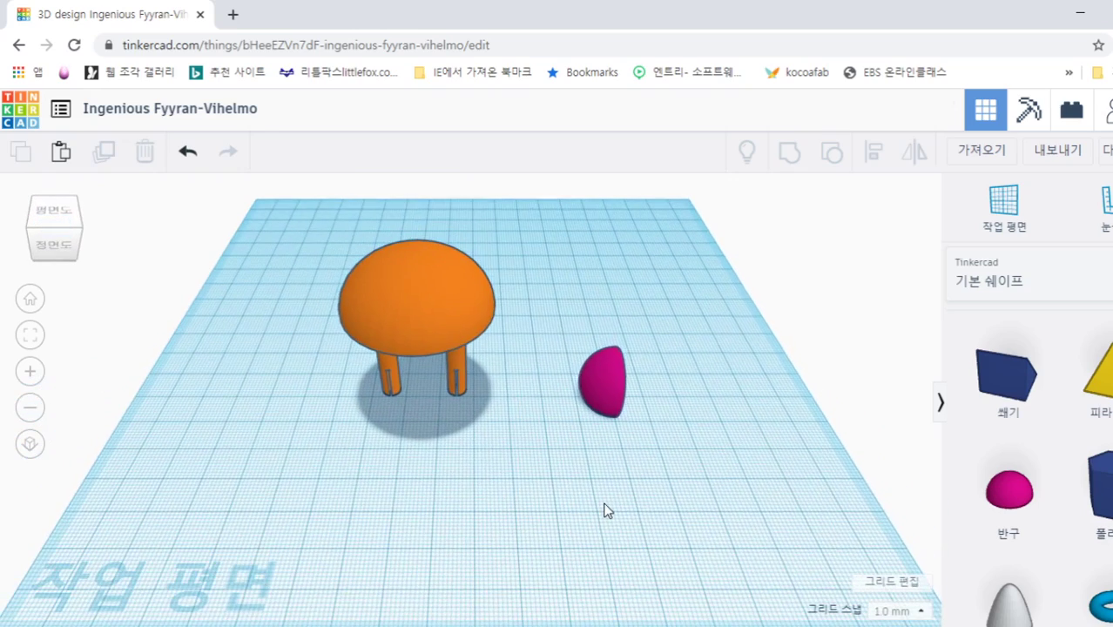
middle_drag(566, 514, 468, 488)
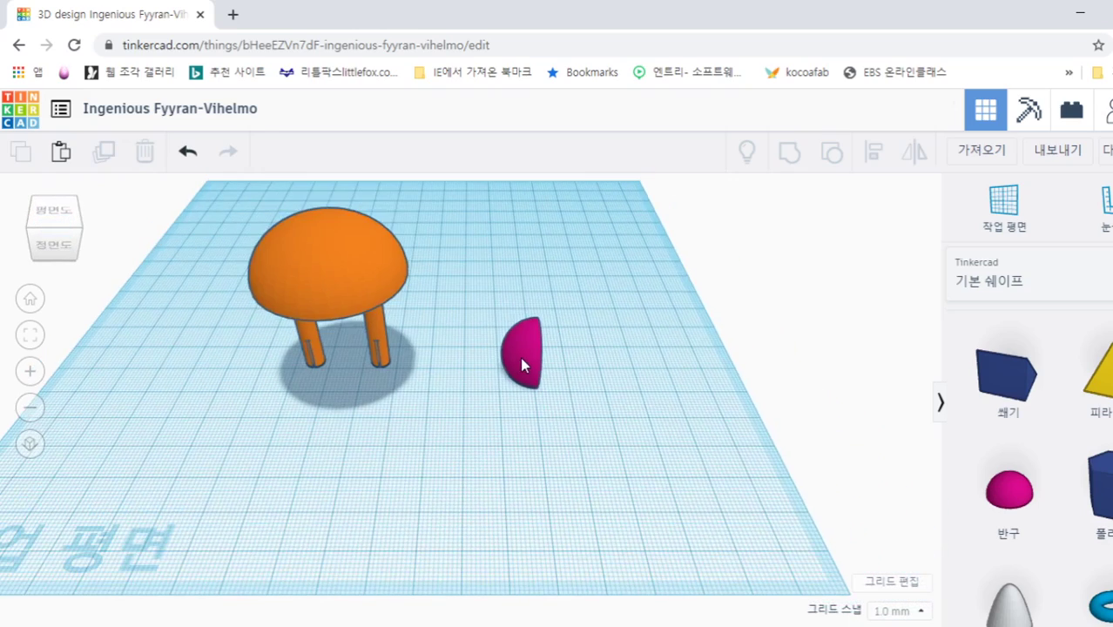
click(521, 365)
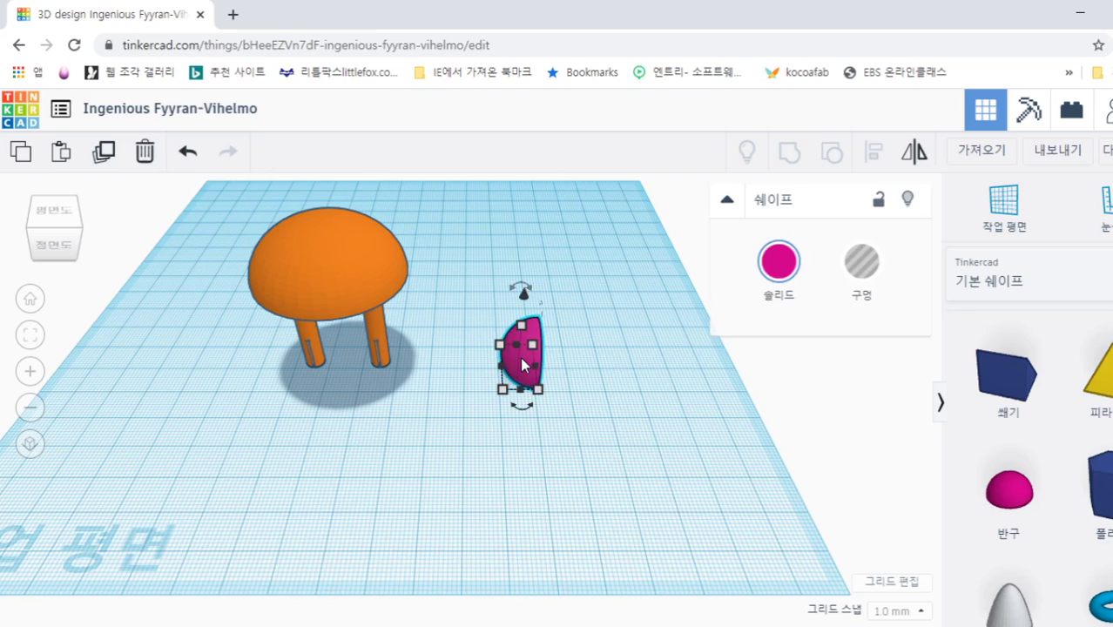
key(ctrl+v)
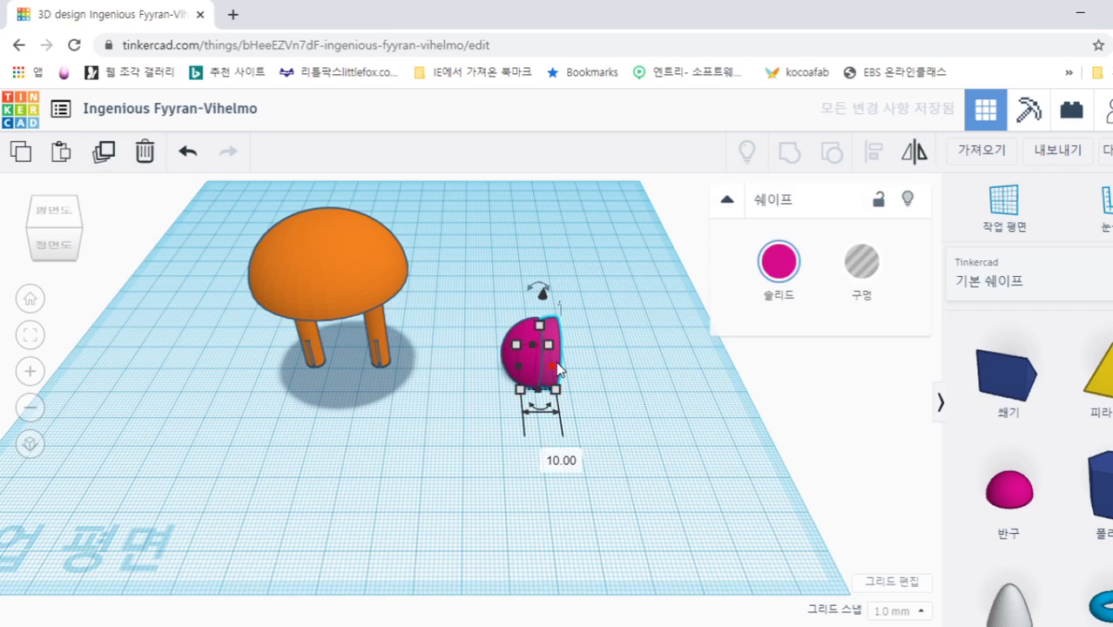
scroll(556, 374, up, 4)
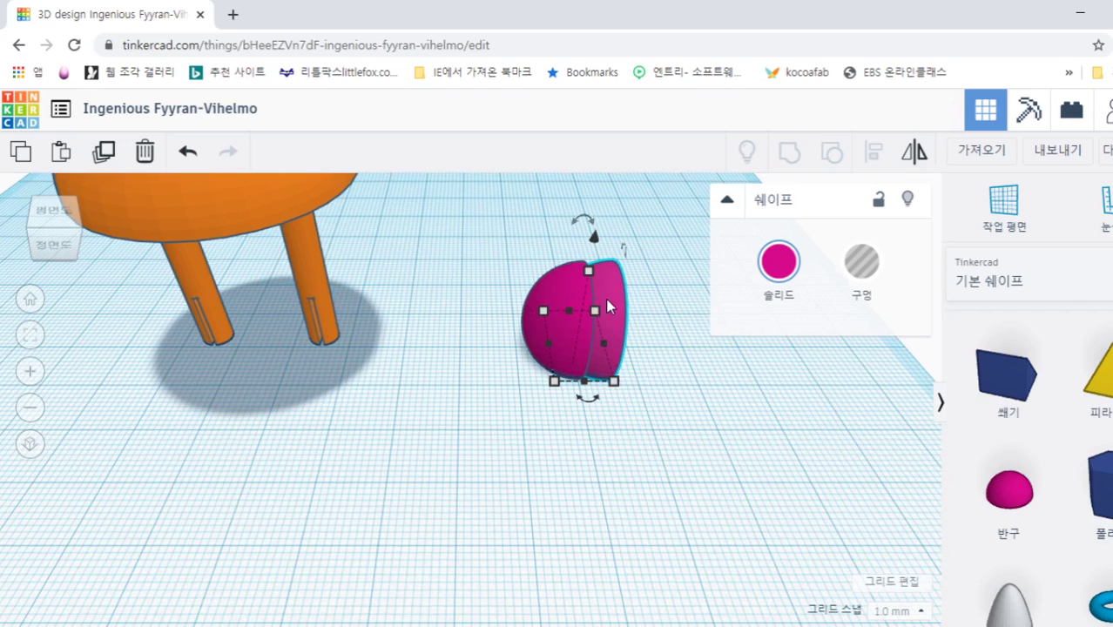
drag(583, 220, 560, 340)
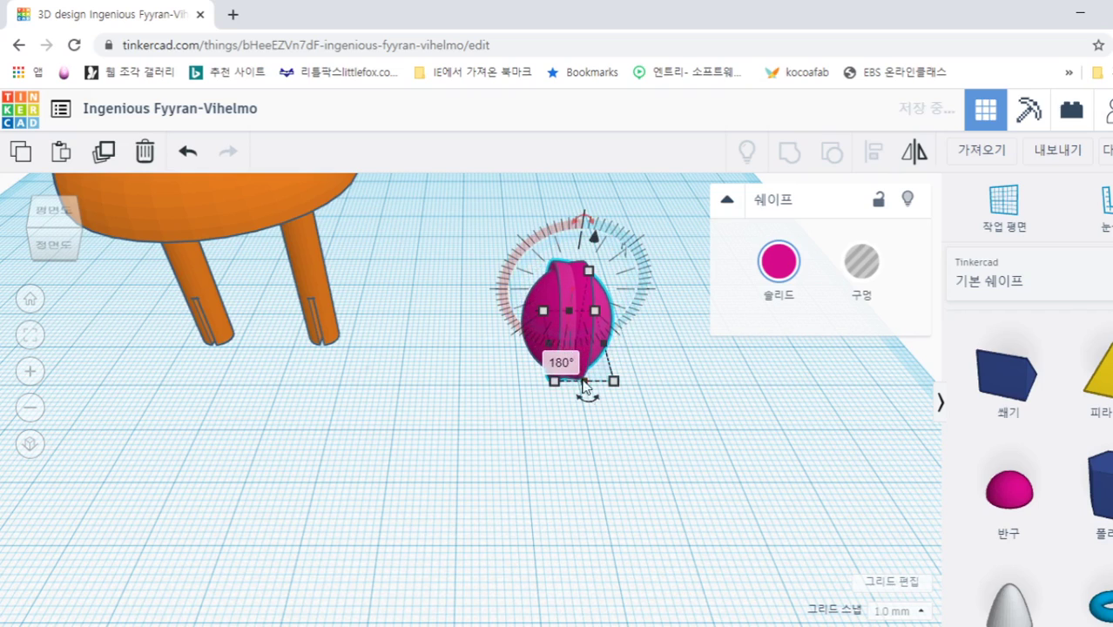
click(590, 452)
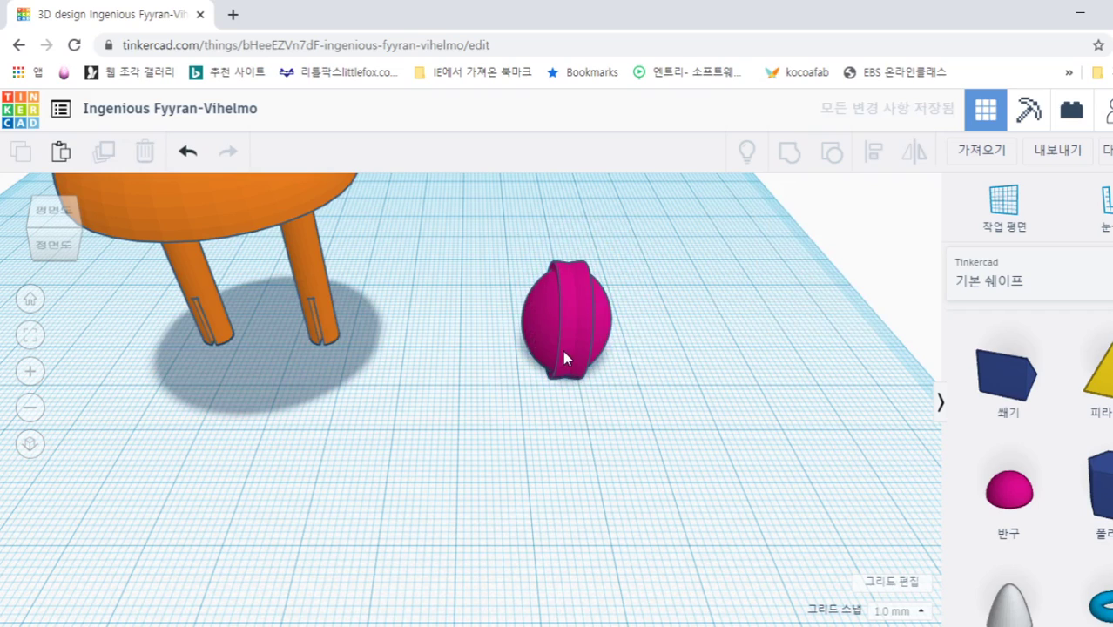
Move the rotated copy away from the original half sphere, leaving a narrow gap between their flat faces
click(609, 342)
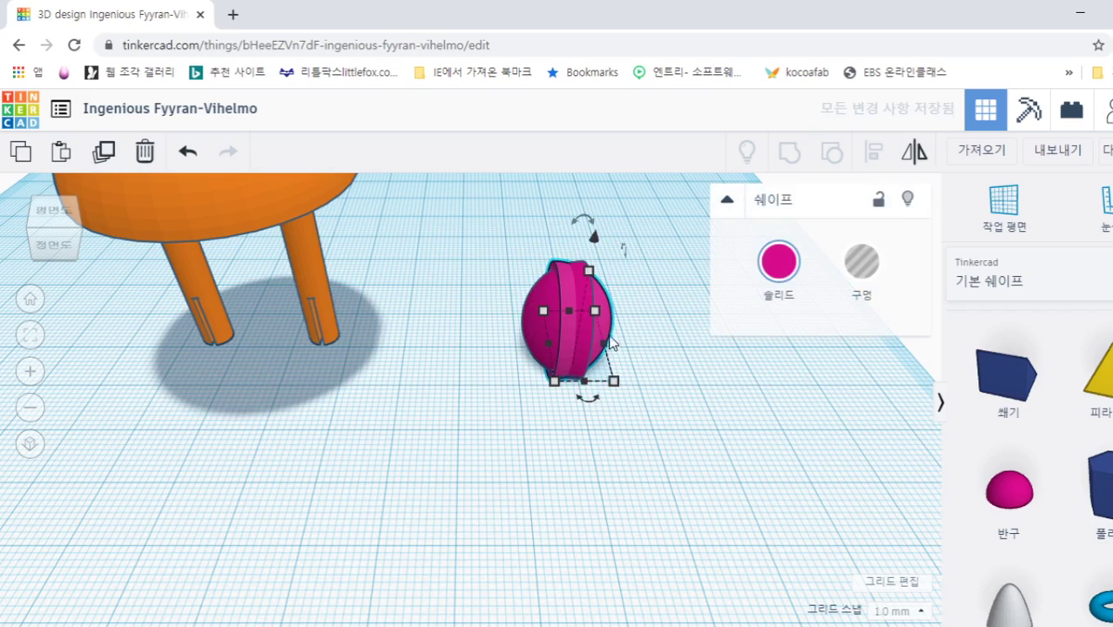
right_drag(660, 458, 652, 420)
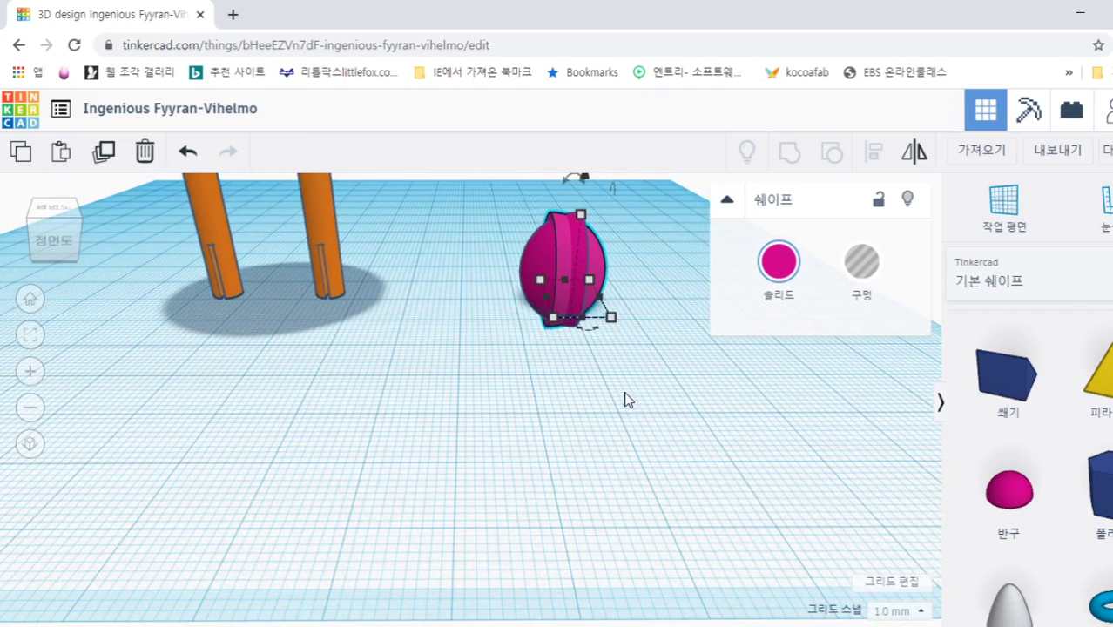
drag(619, 320, 622, 325)
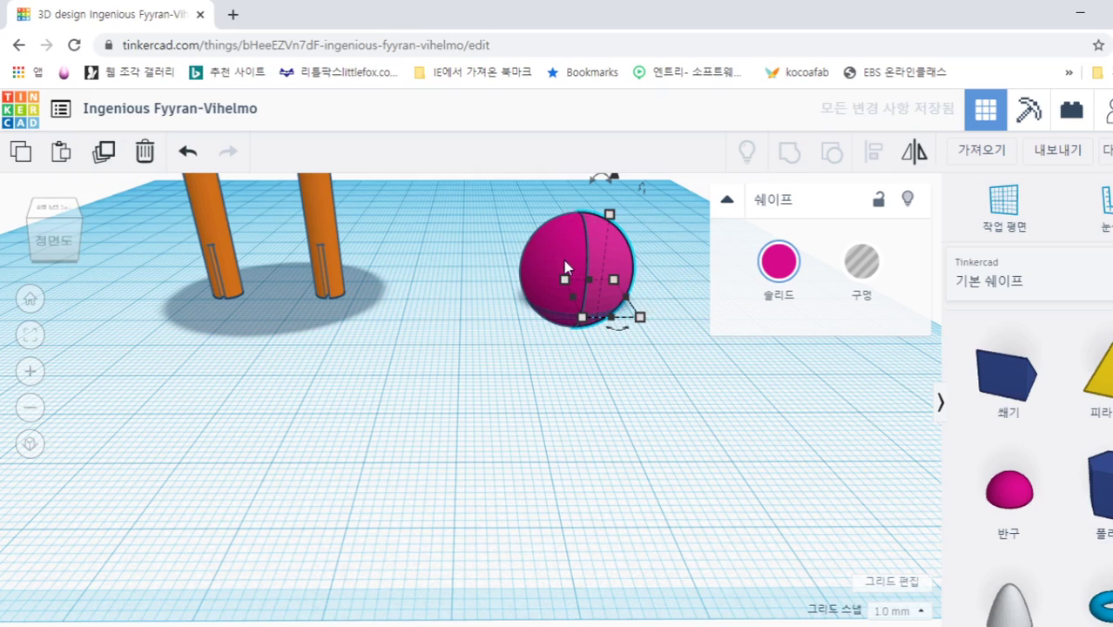
key(Right)
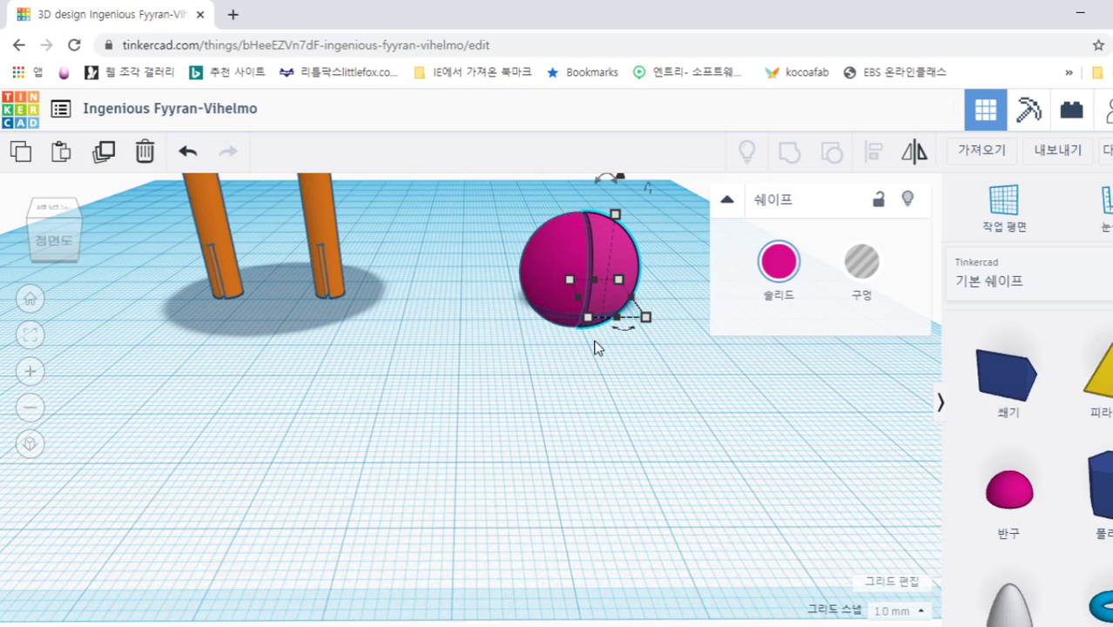
scroll(586, 340, up, 5)
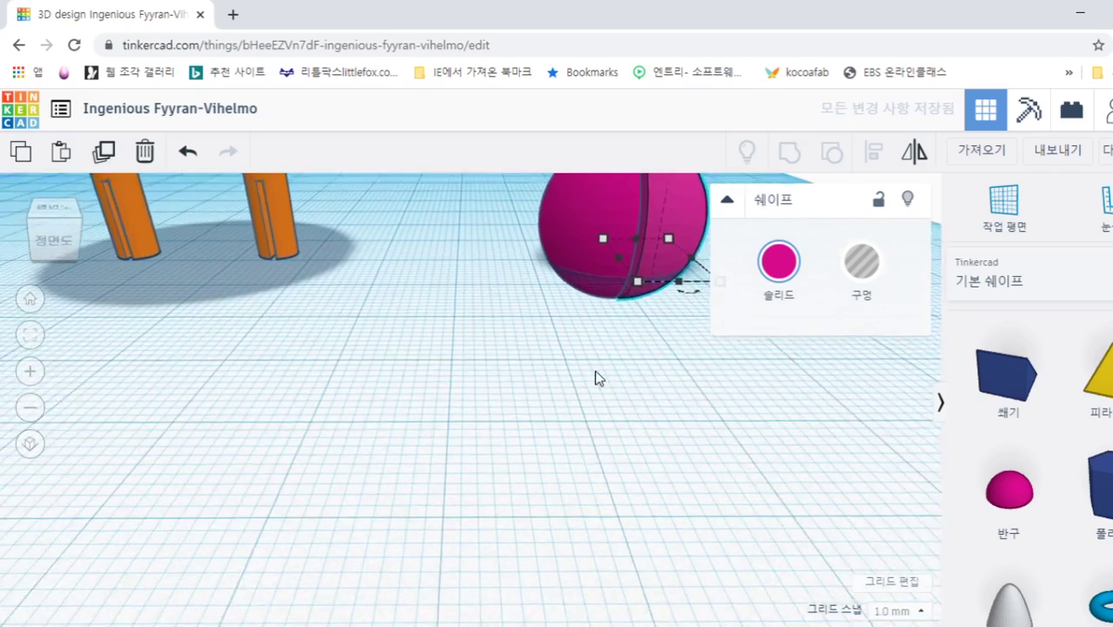
middle_drag(700, 370, 475, 400)
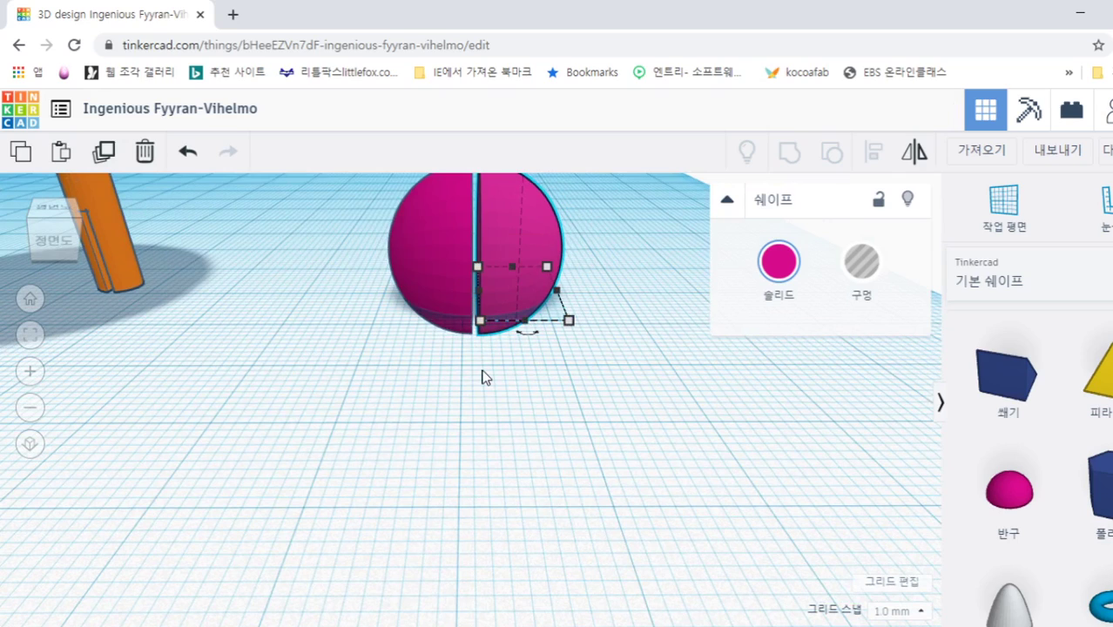
key(Right)
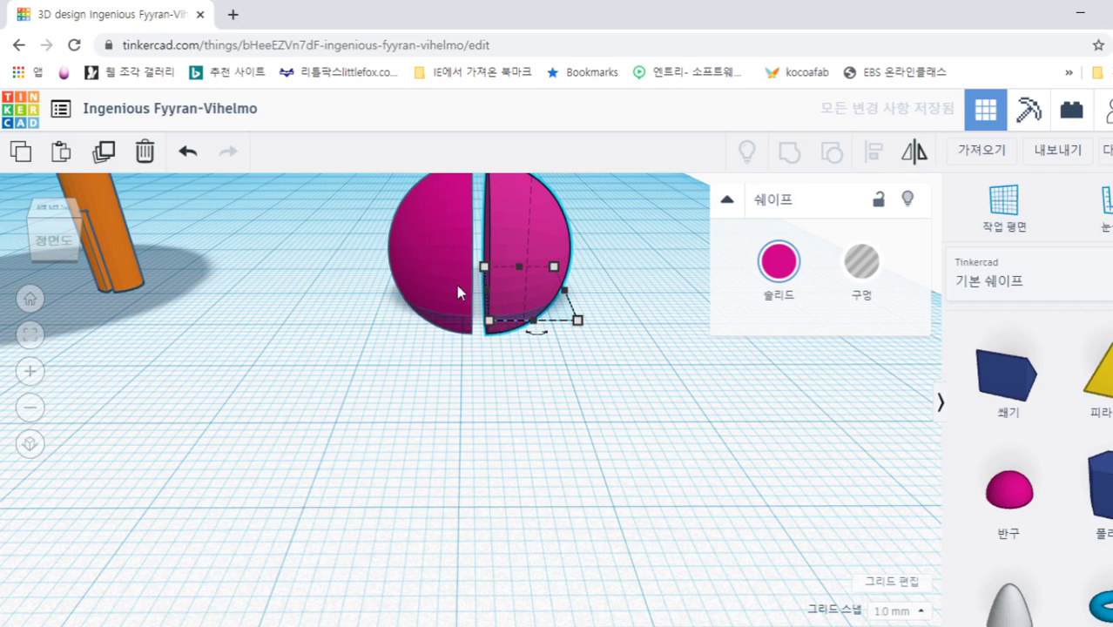
click(498, 387)
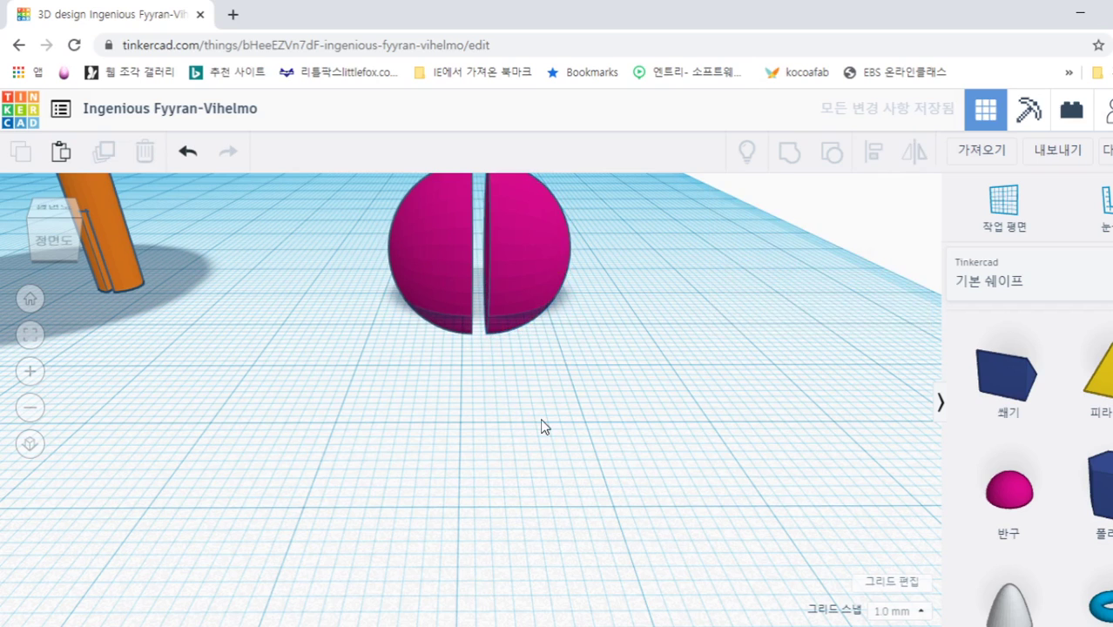
Group the two separated pink half spheres into a single shape
scroll(542, 425, down, 4)
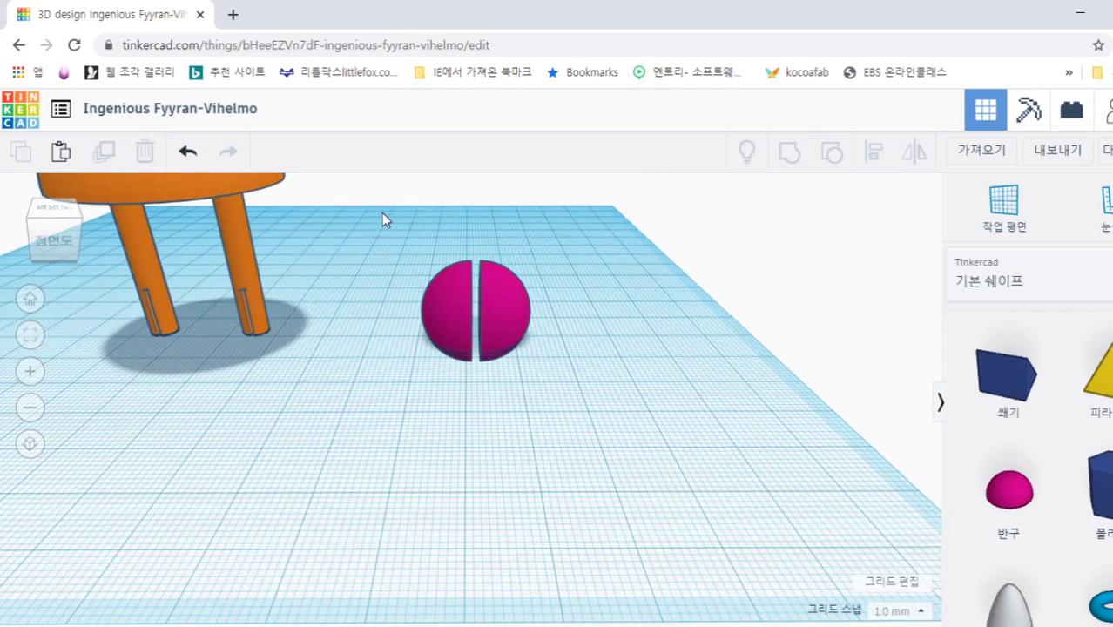
drag(381, 213, 582, 420)
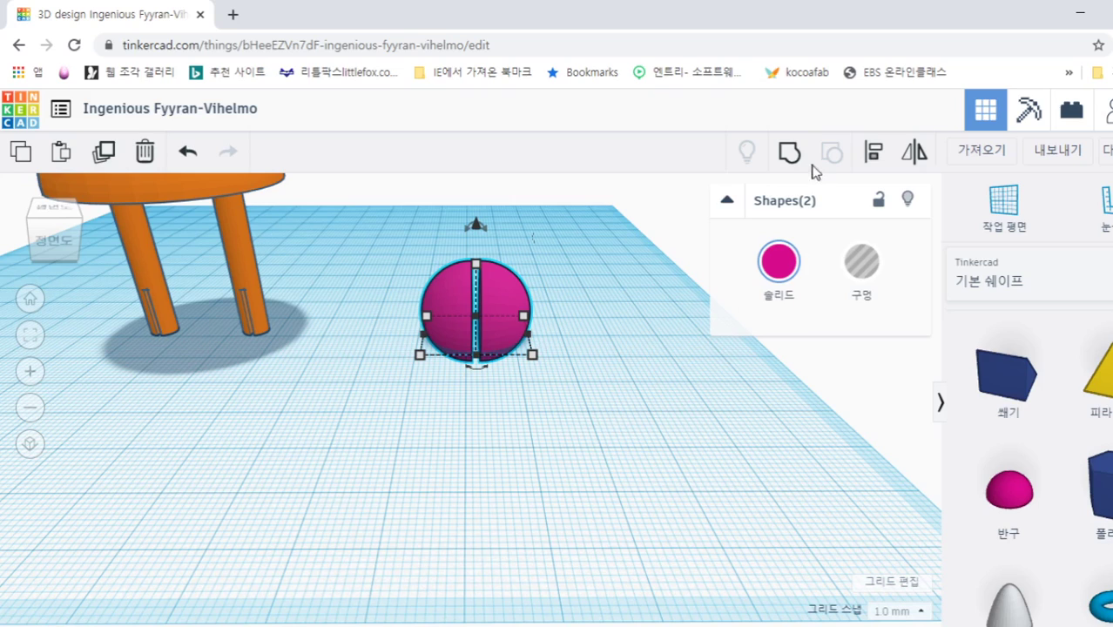
click(788, 154)
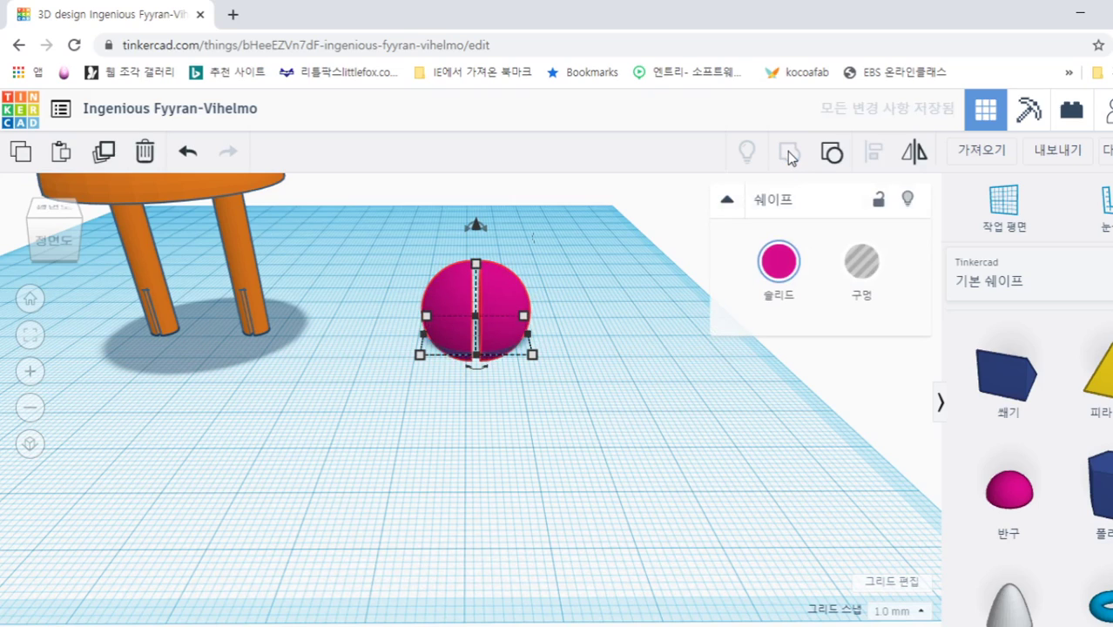
Turn the grouped split sphere into a hole and centre-align it with the orange plug in both horizontal directions
click(862, 275)
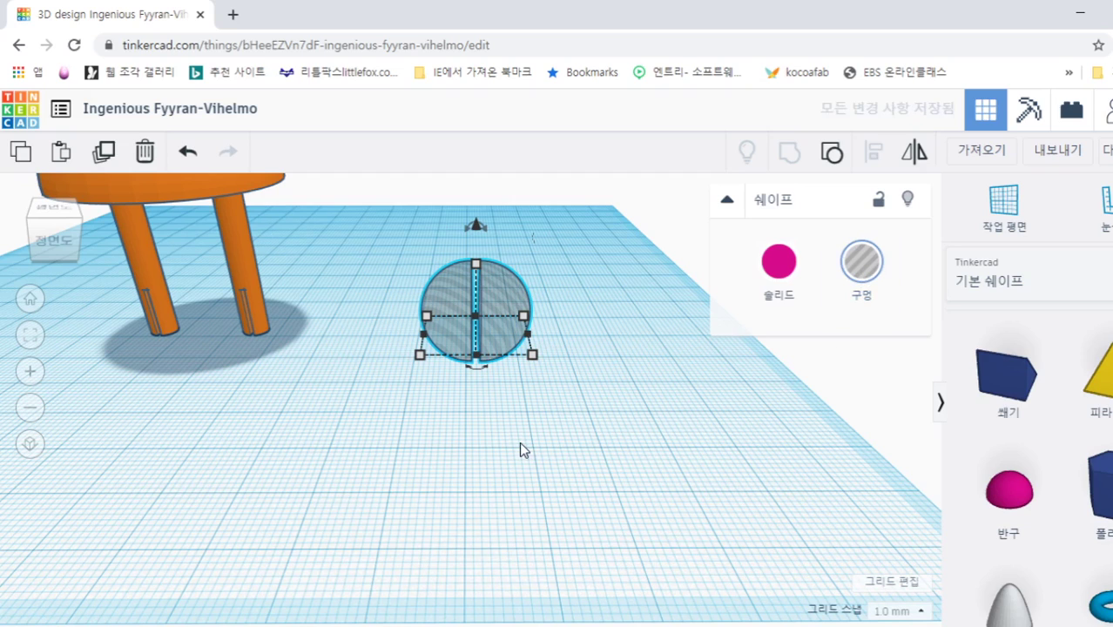
click(581, 468)
scroll(558, 459, down, 3)
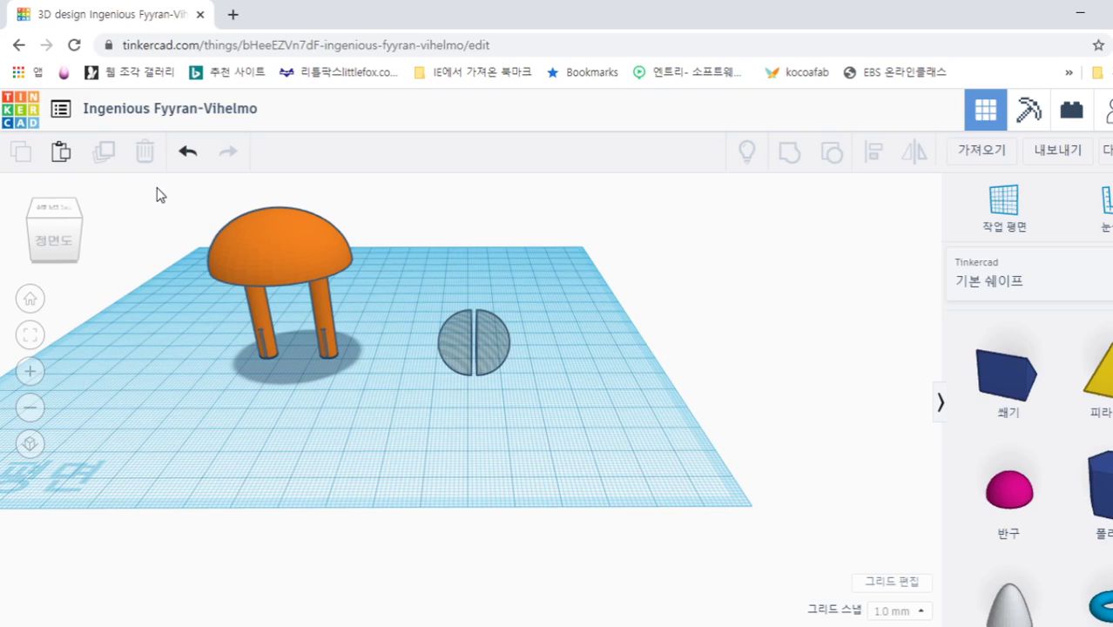
drag(157, 187, 568, 425)
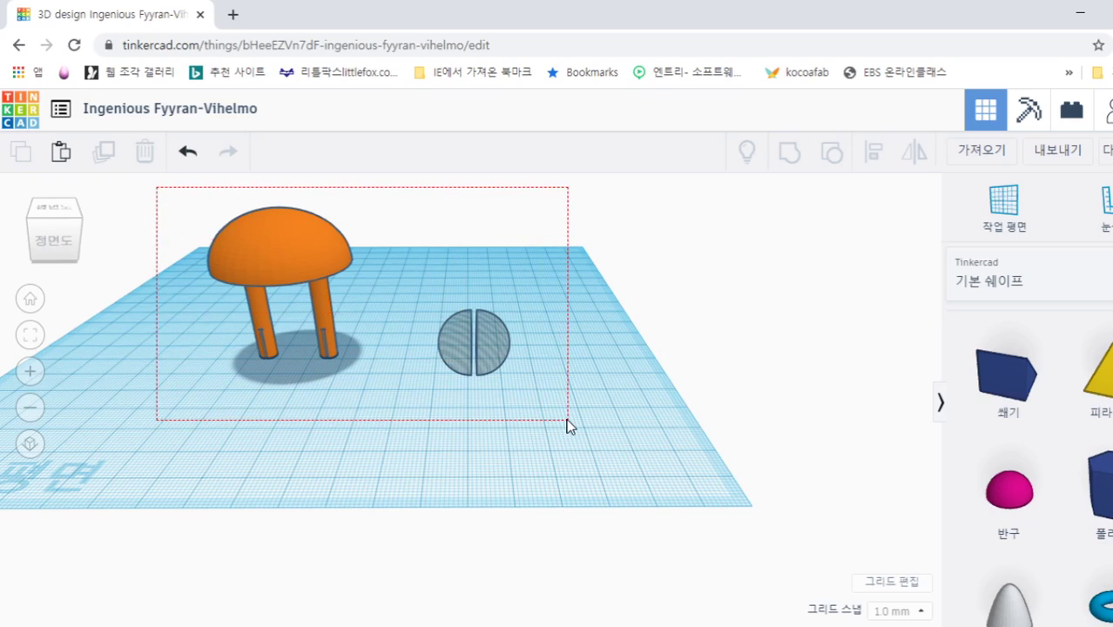
drag(567, 425, 568, 426)
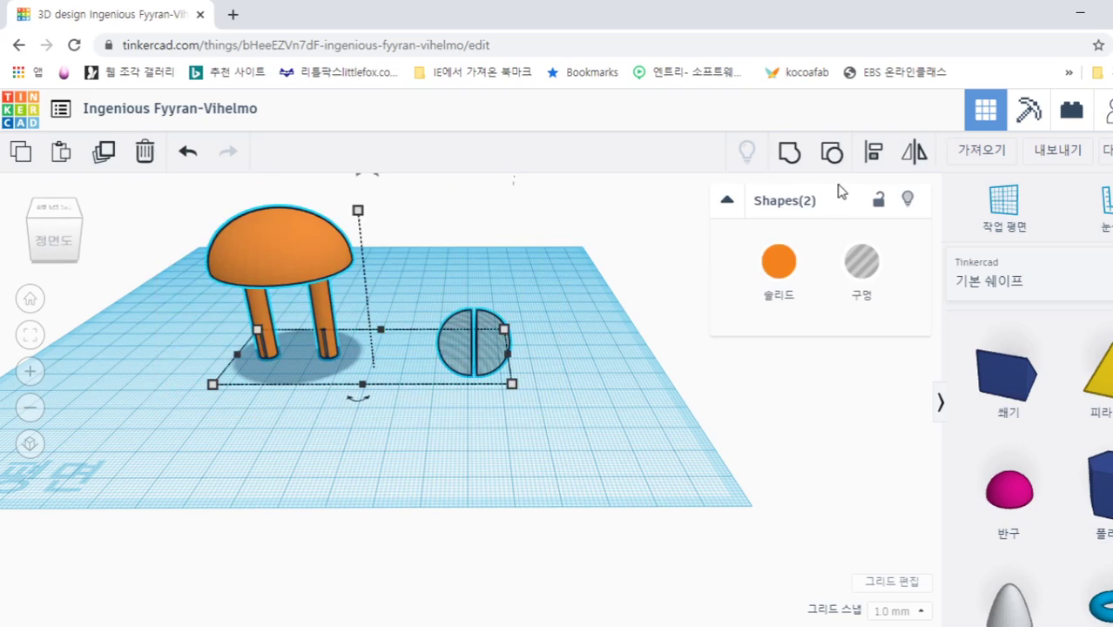
click(876, 154)
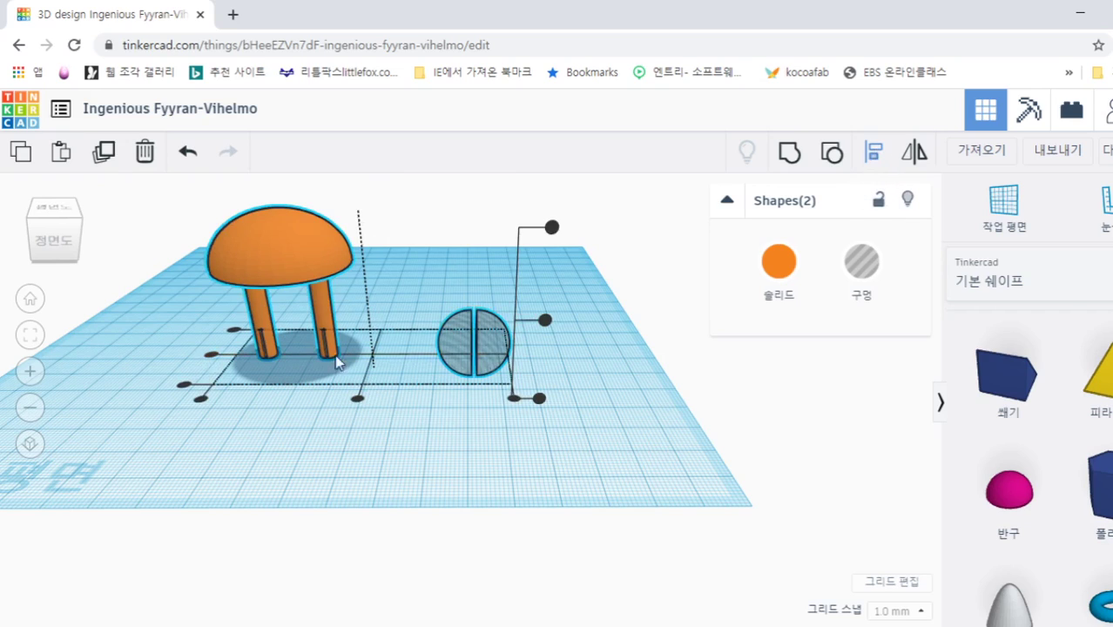
click(210, 355)
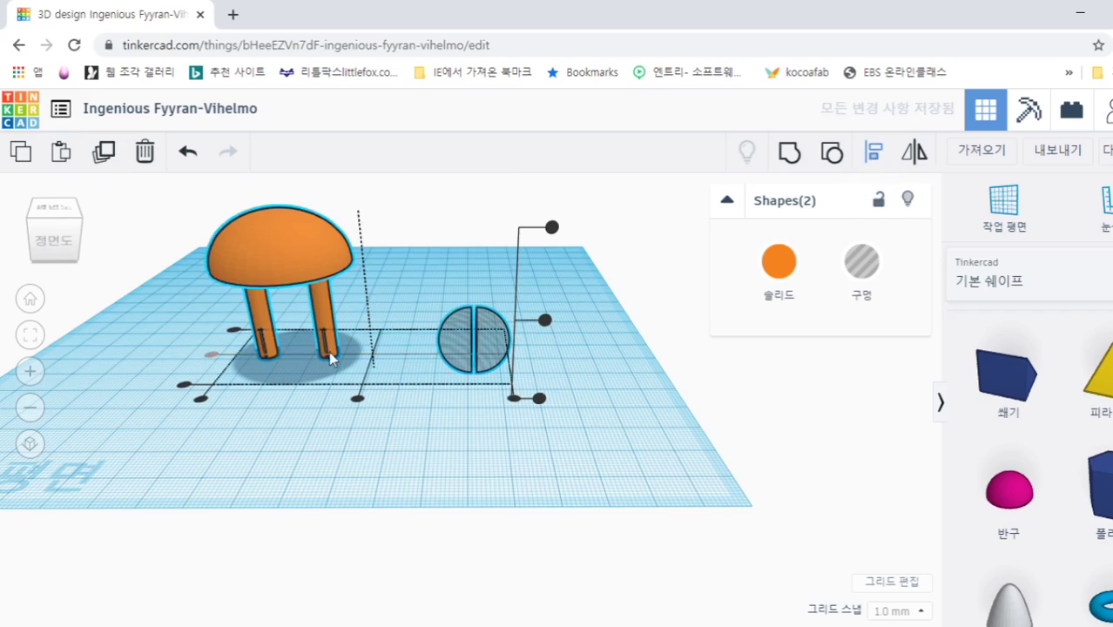
click(357, 400)
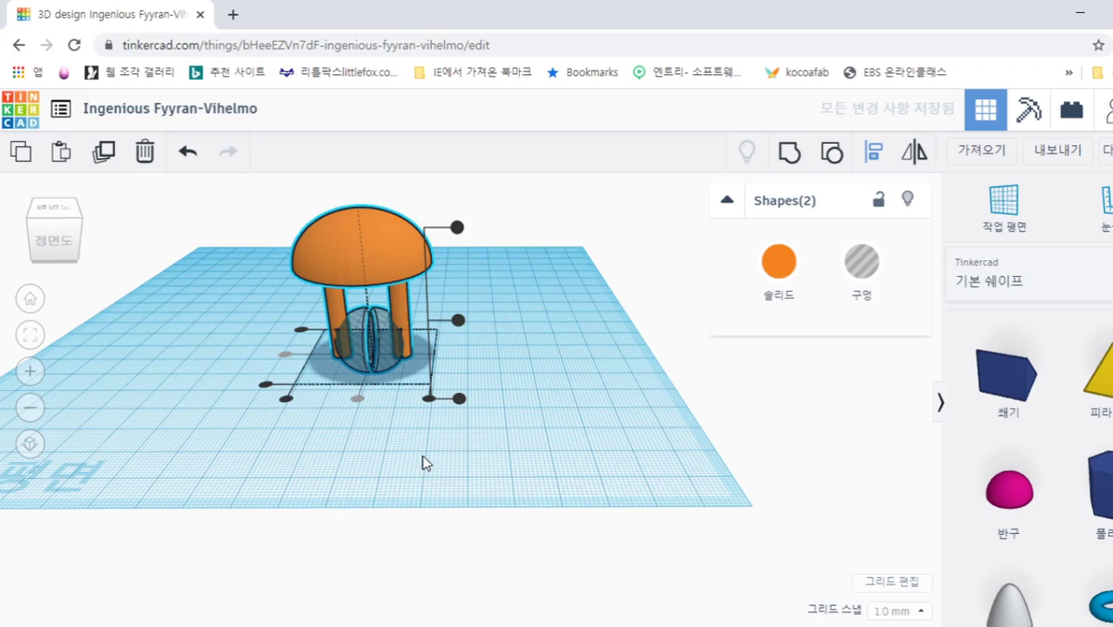
click(611, 468)
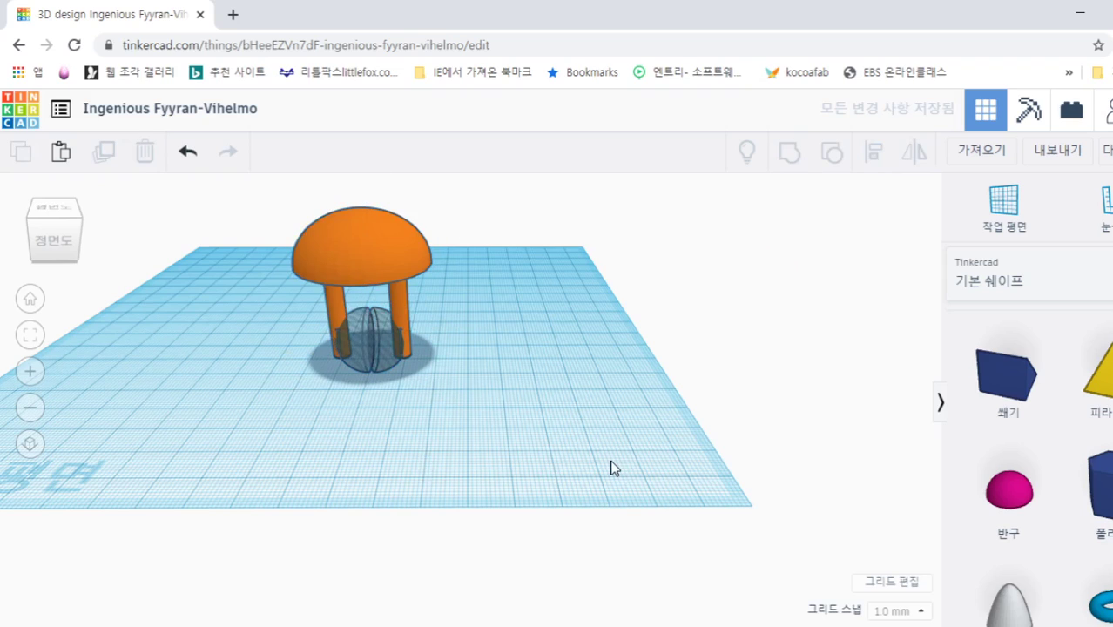
Raise the split sphere hole to 30 mm above the workplane so it cuts through the top of the orange dome
click(380, 333)
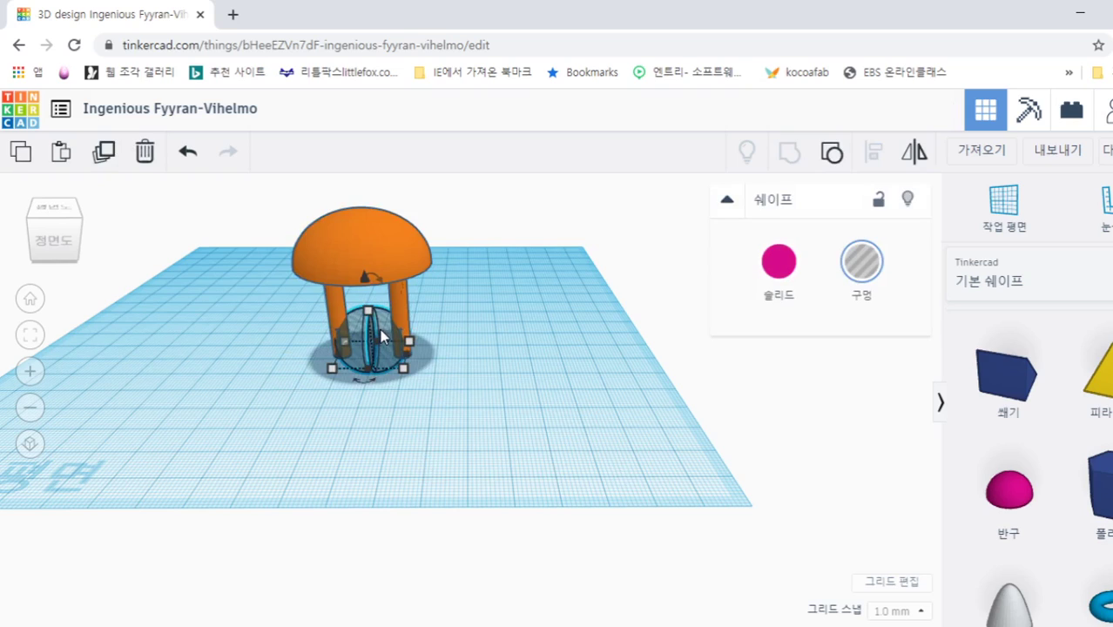
drag(364, 279, 370, 188)
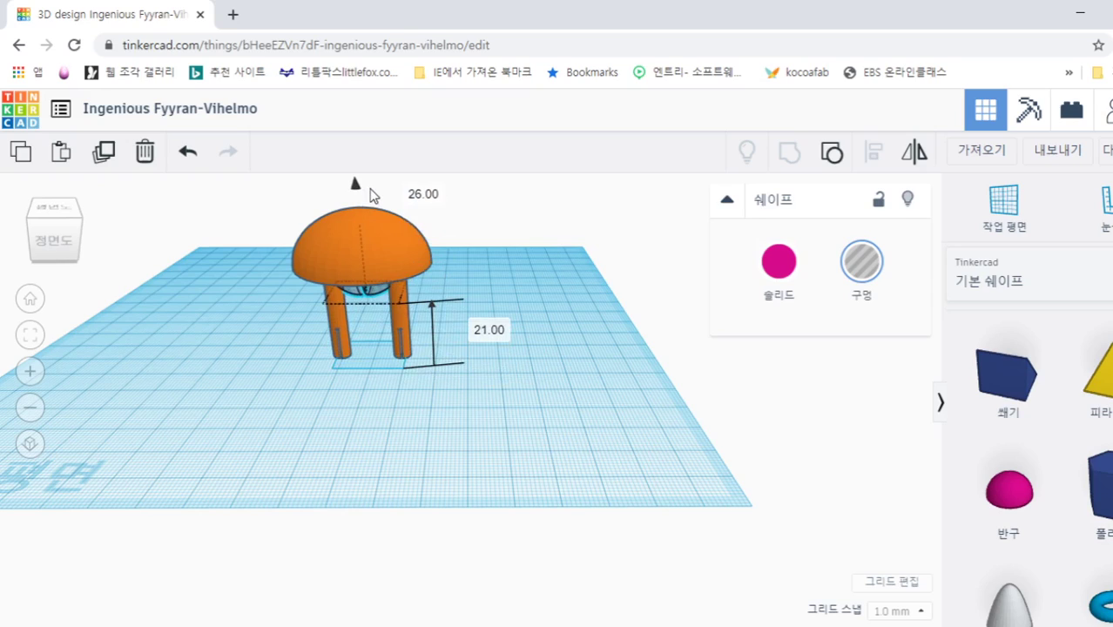
drag(370, 188, 370, 153)
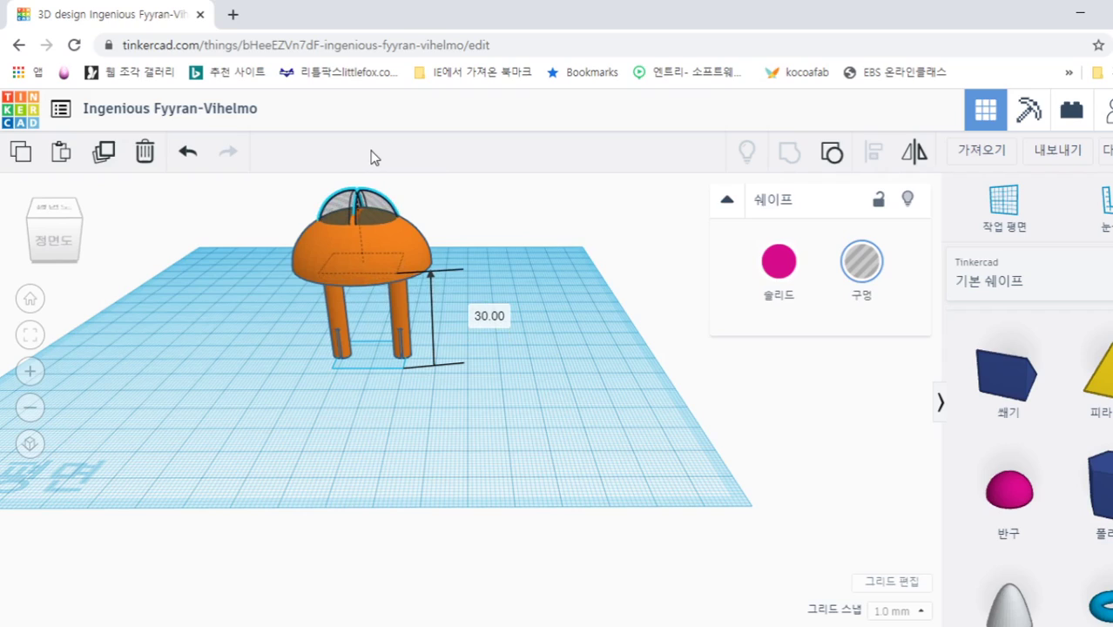
drag(370, 157, 372, 157)
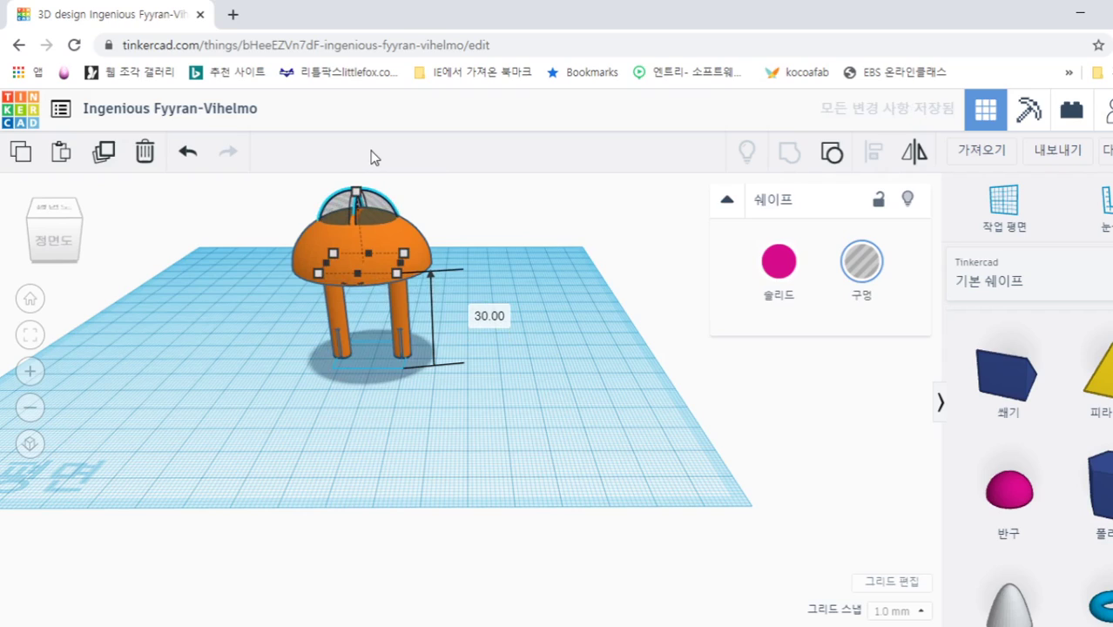
click(541, 411)
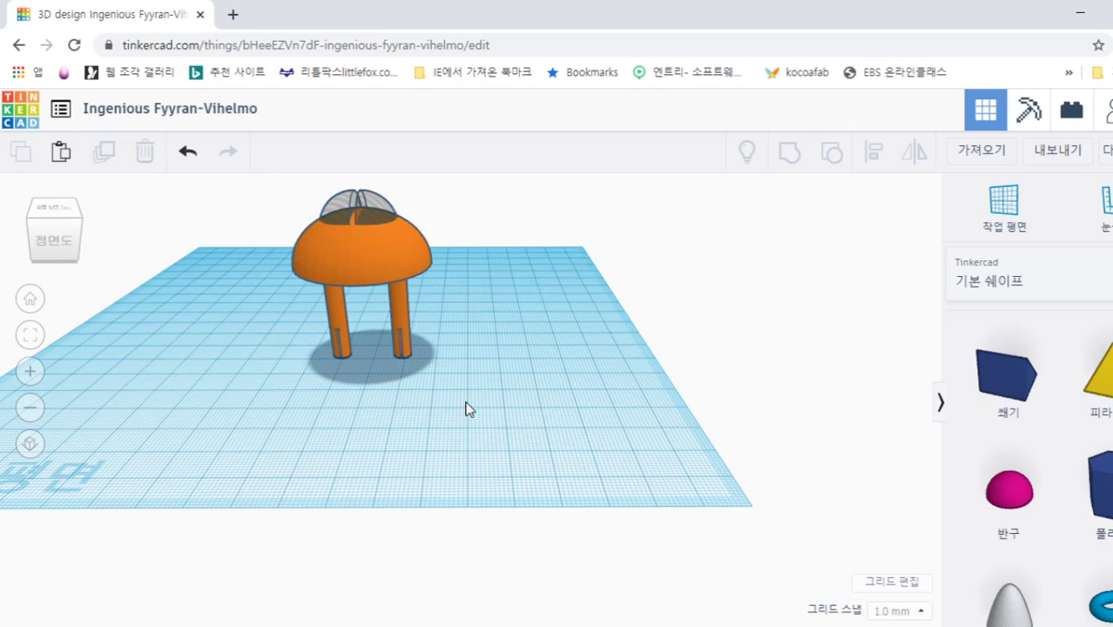
Group the plug with the split sphere hole to cut a hollow grip with a central bar into the dome
right_drag(464, 410, 514, 429)
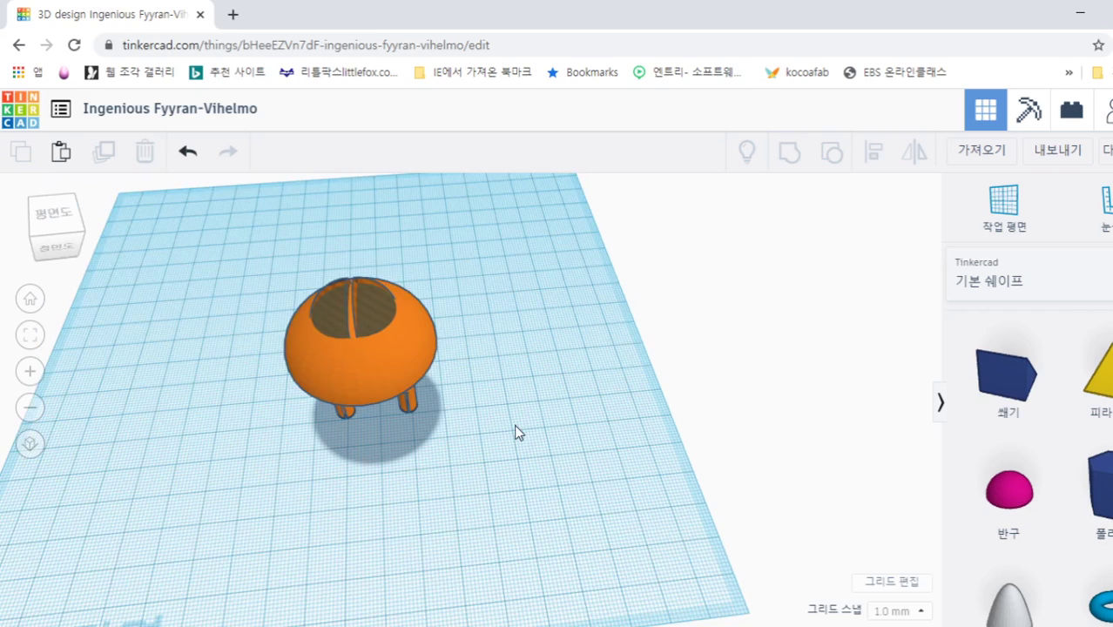
drag(227, 198, 506, 440)
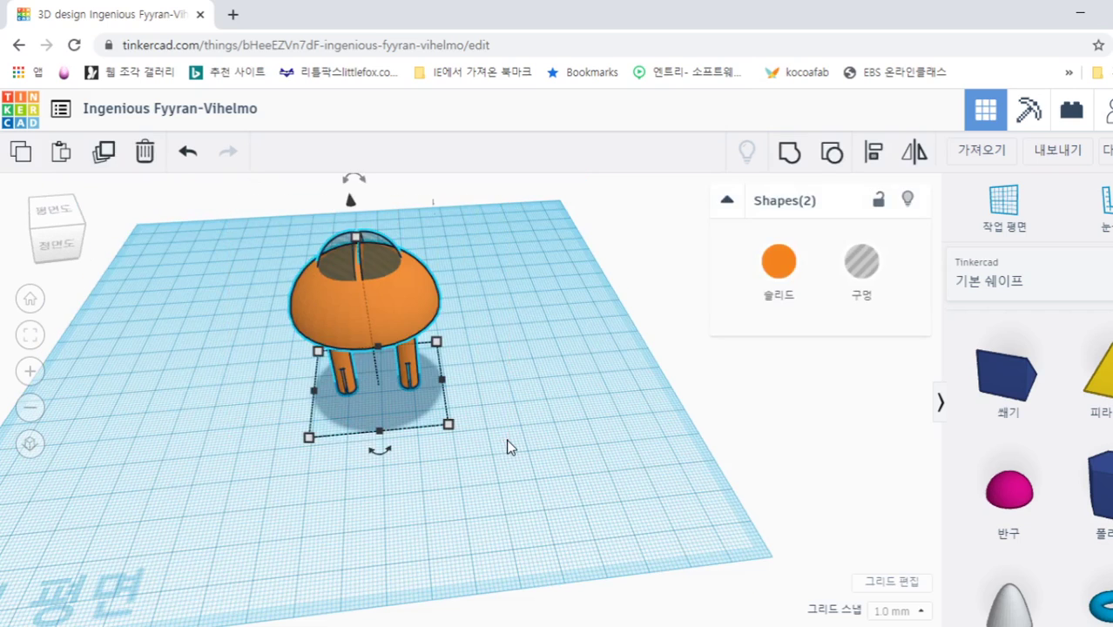
click(792, 155)
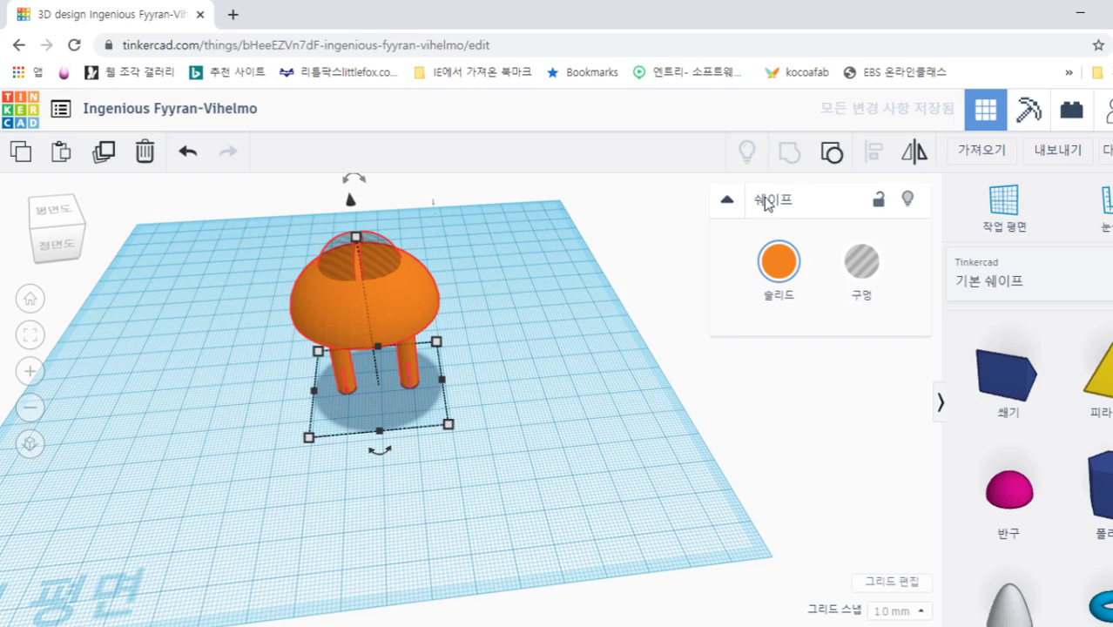
click(550, 430)
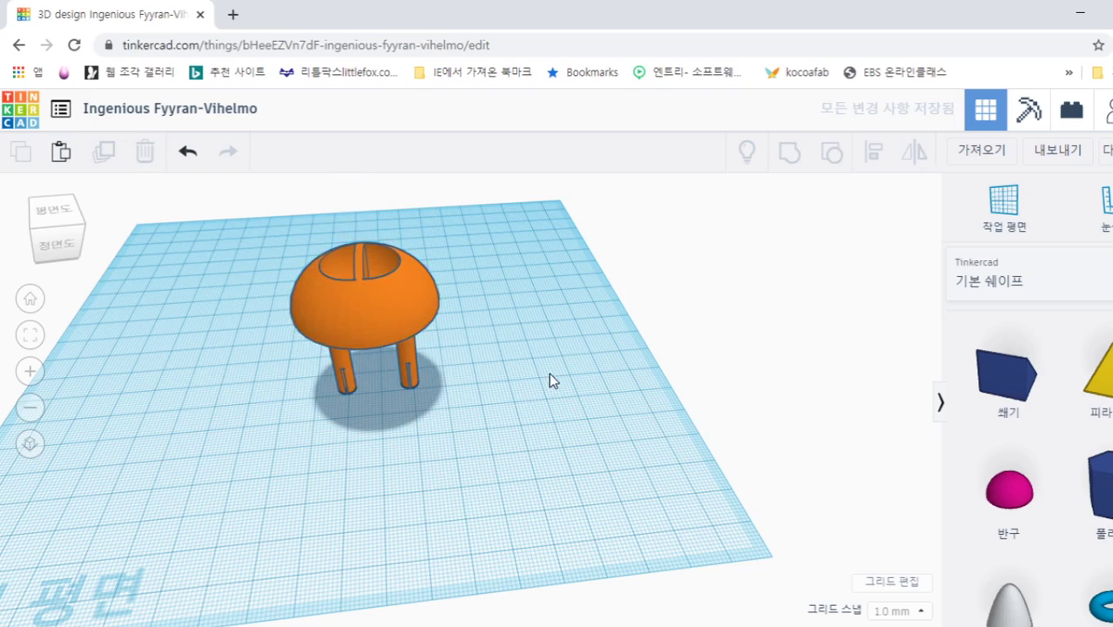
Mirror the finished plug cover vertically so its flat face and slotted prongs point upward
right_drag(549, 376, 507, 374)
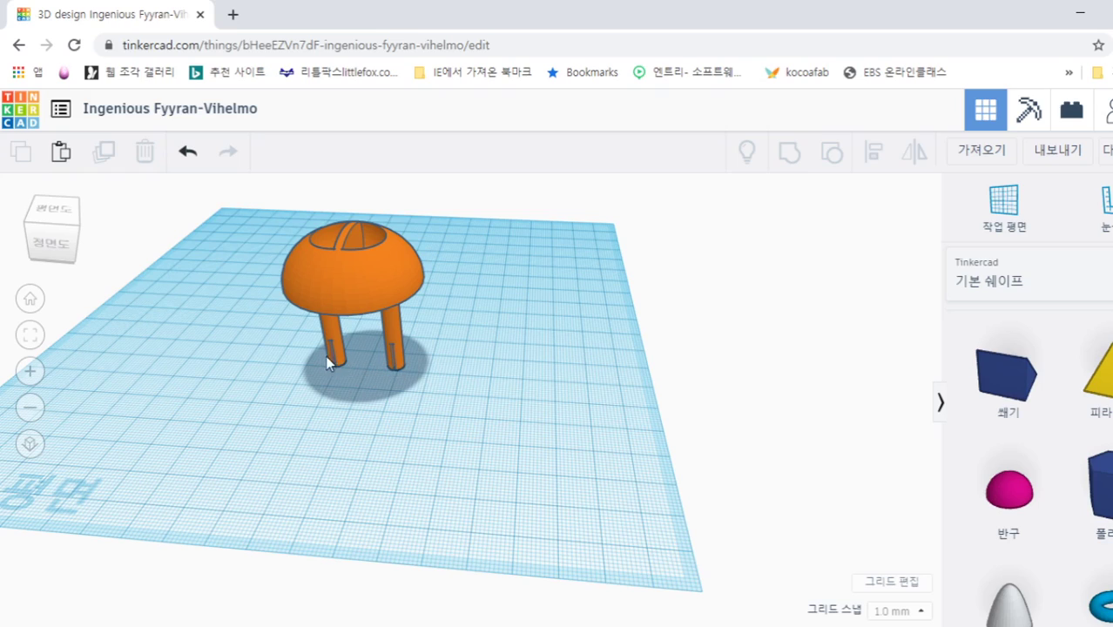
click(352, 280)
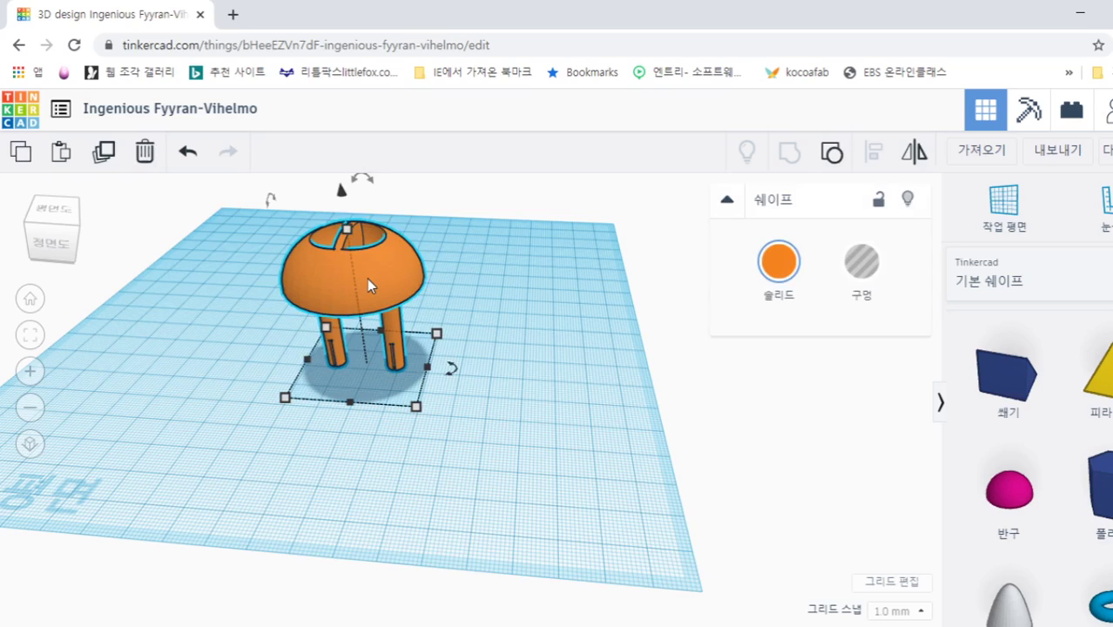
click(913, 152)
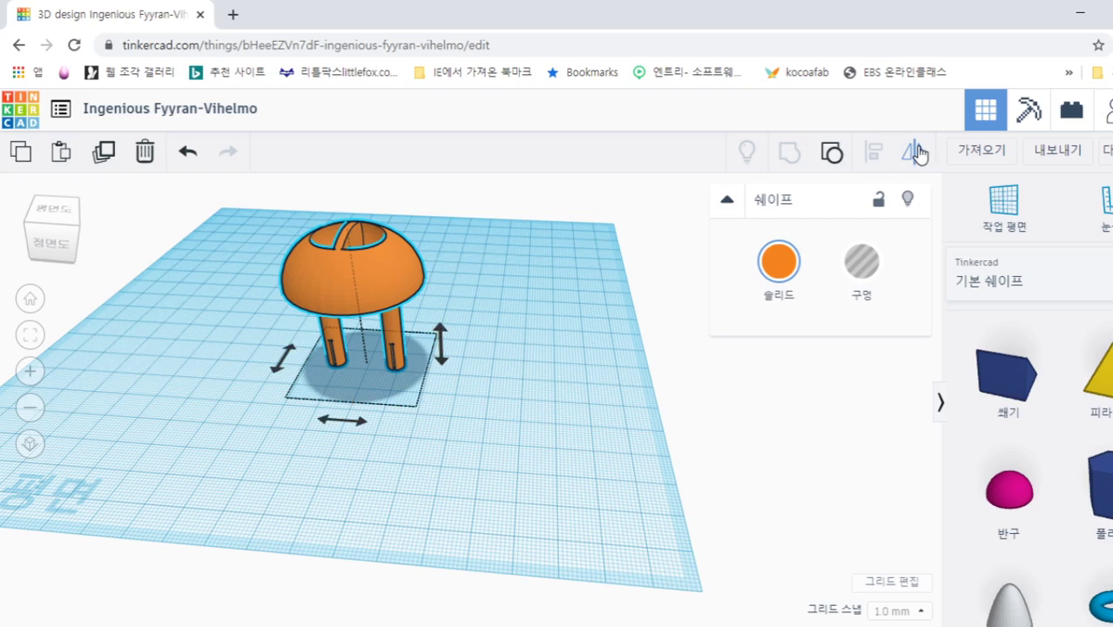
click(439, 340)
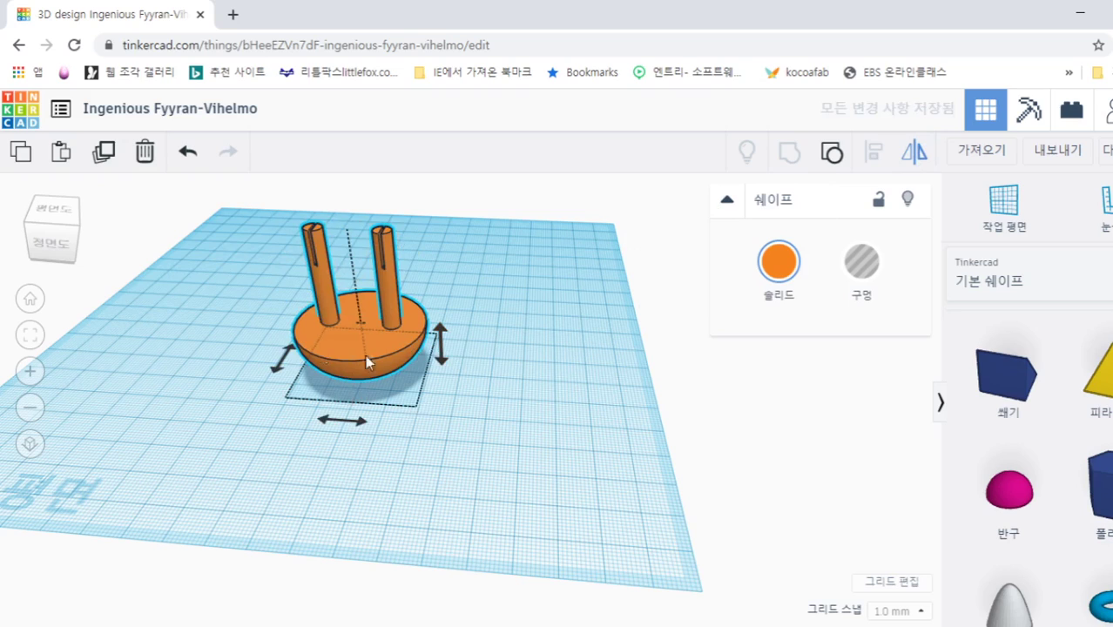
click(484, 426)
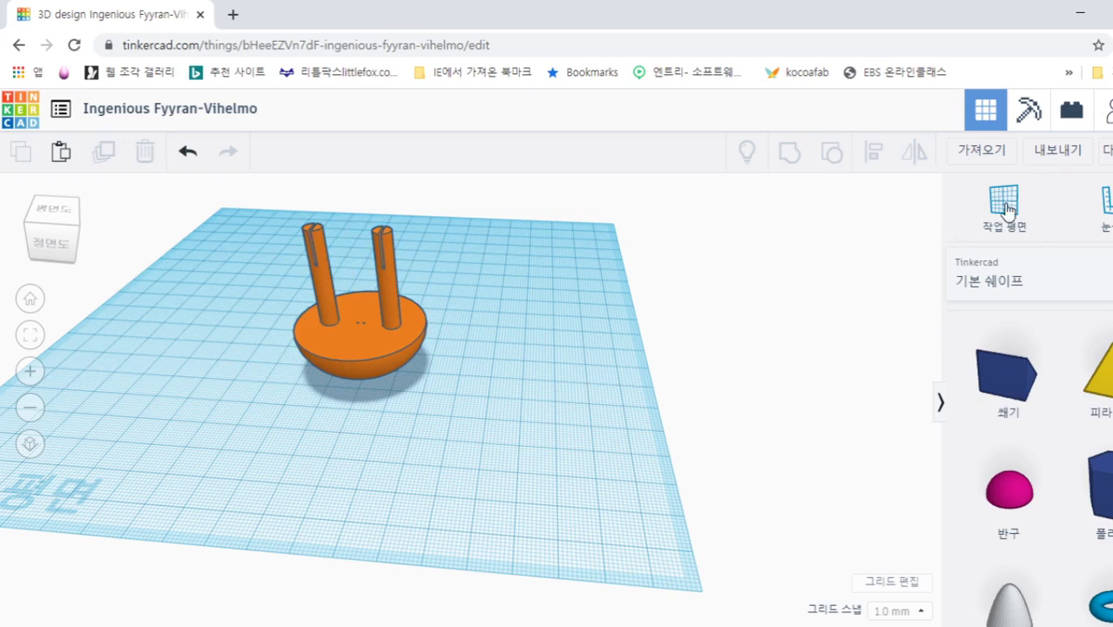
Export everything in the design as an STL file for 3D printing
click(1054, 150)
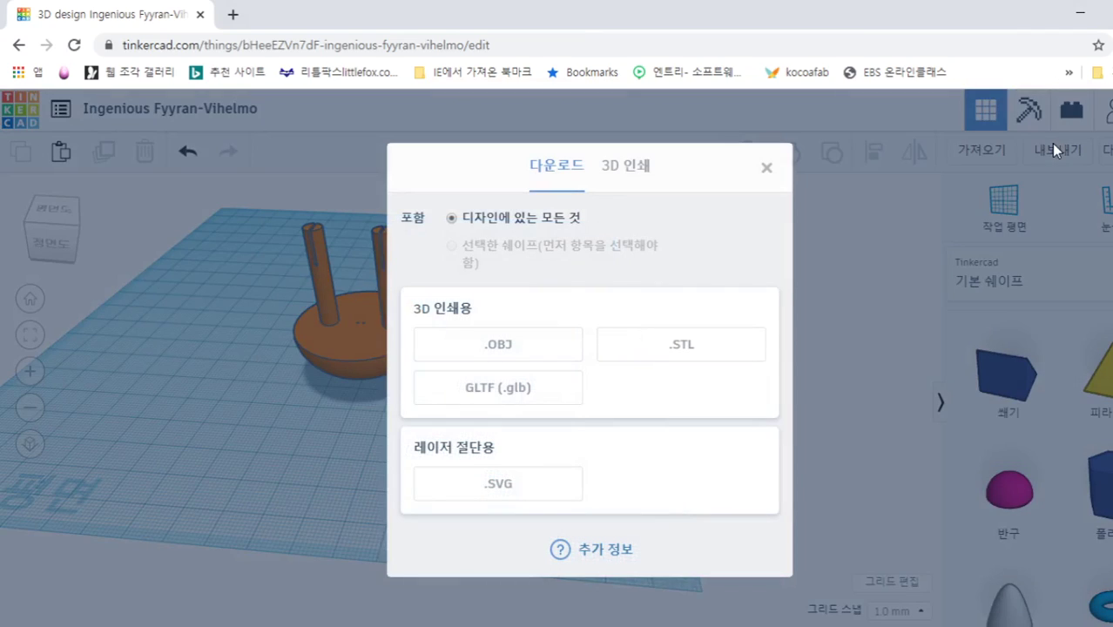
click(702, 352)
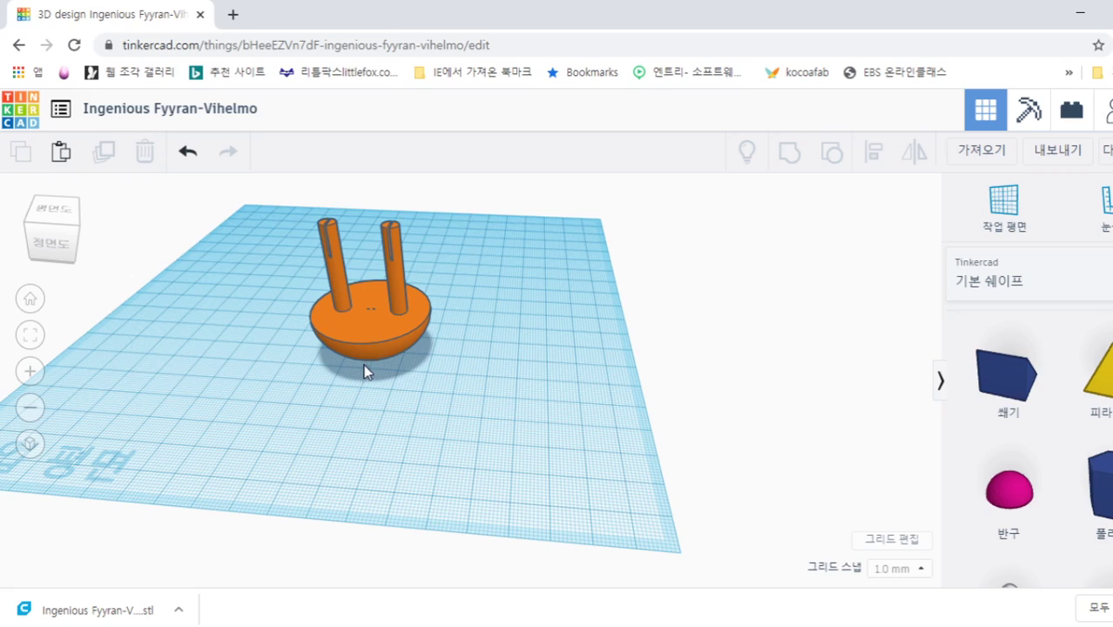
mouse_move(393, 422)
right_down()
mouse_move(457, 427)
mouse_move(392, 409)
right_up()
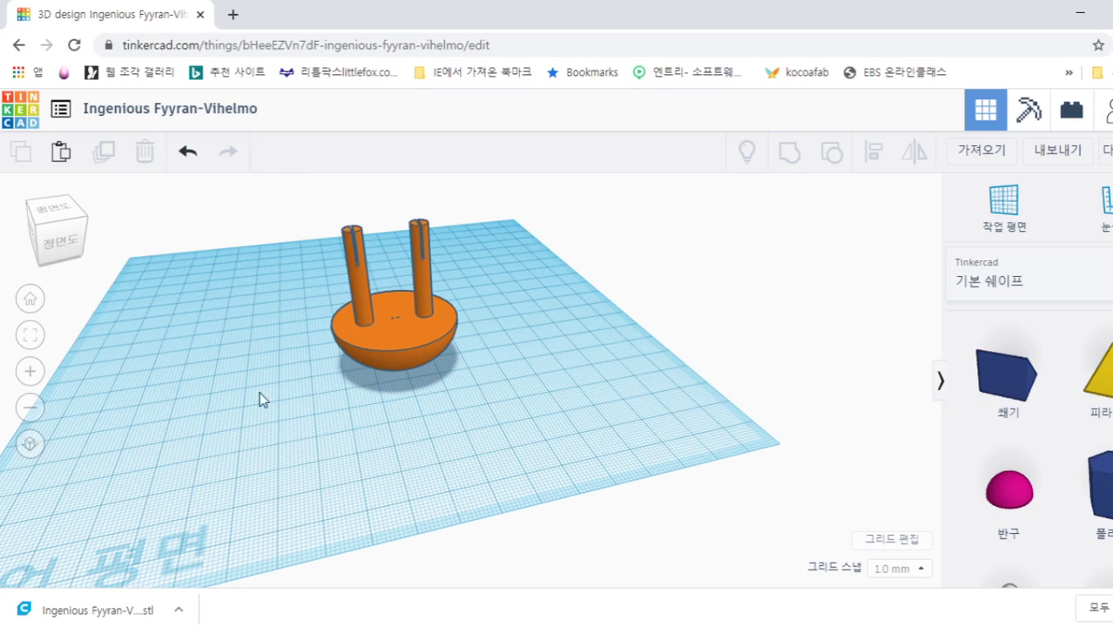
right_drag(497, 422, 571, 428)
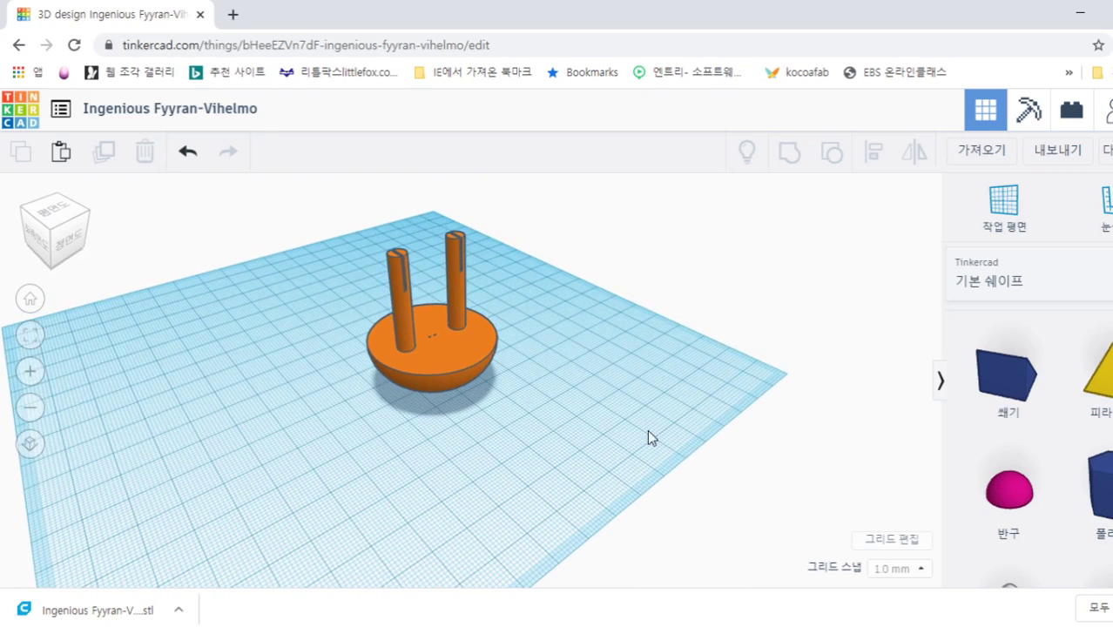
right_drag(647, 429, 432, 436)
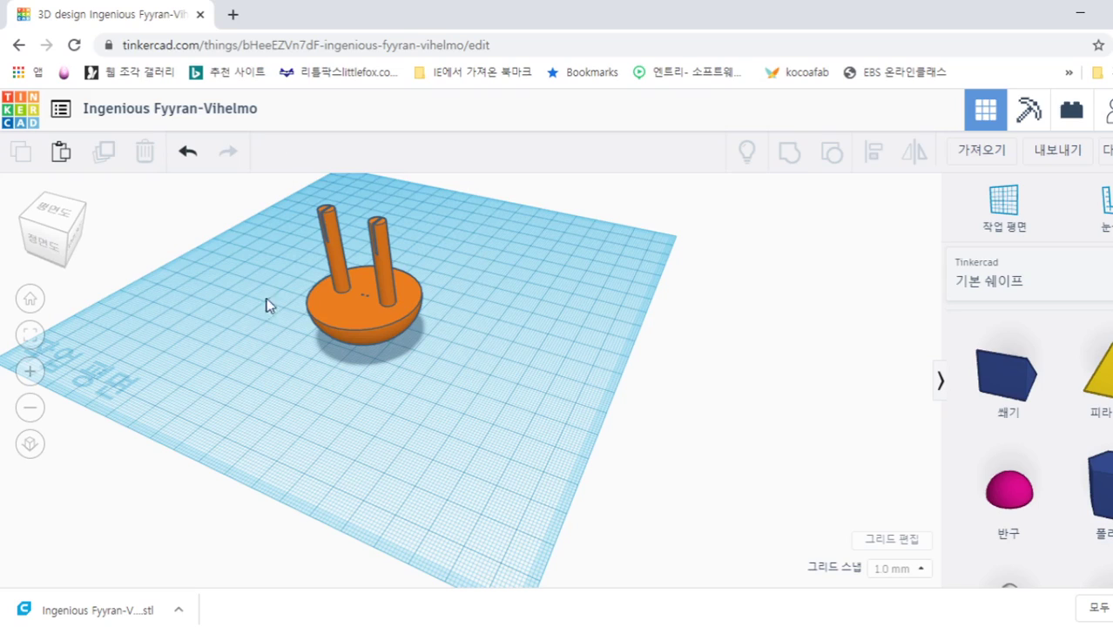